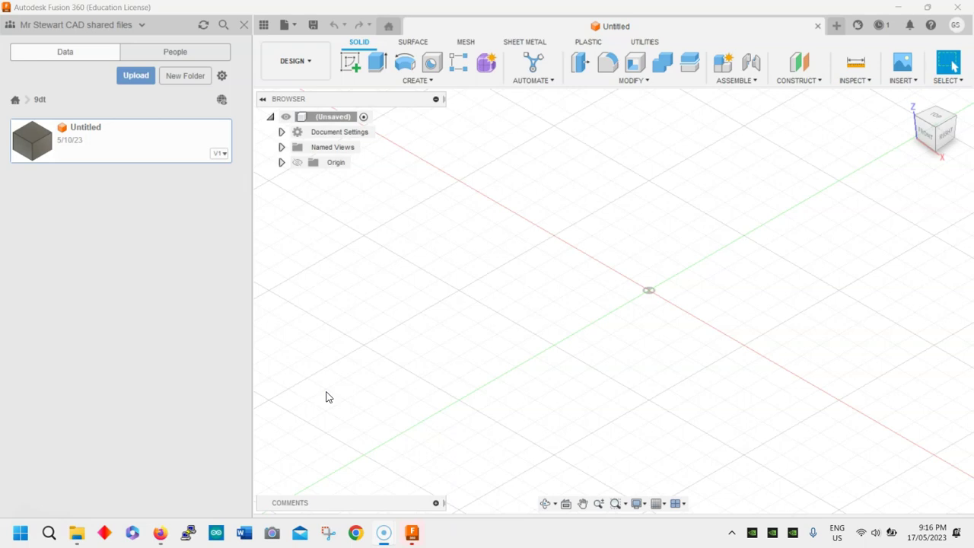
left_click(288, 417)
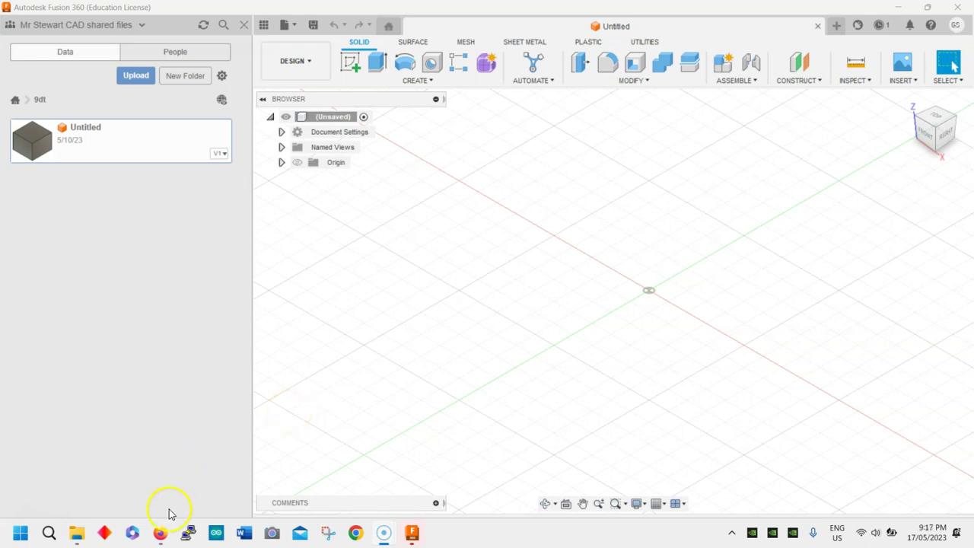
left_click(160, 532)
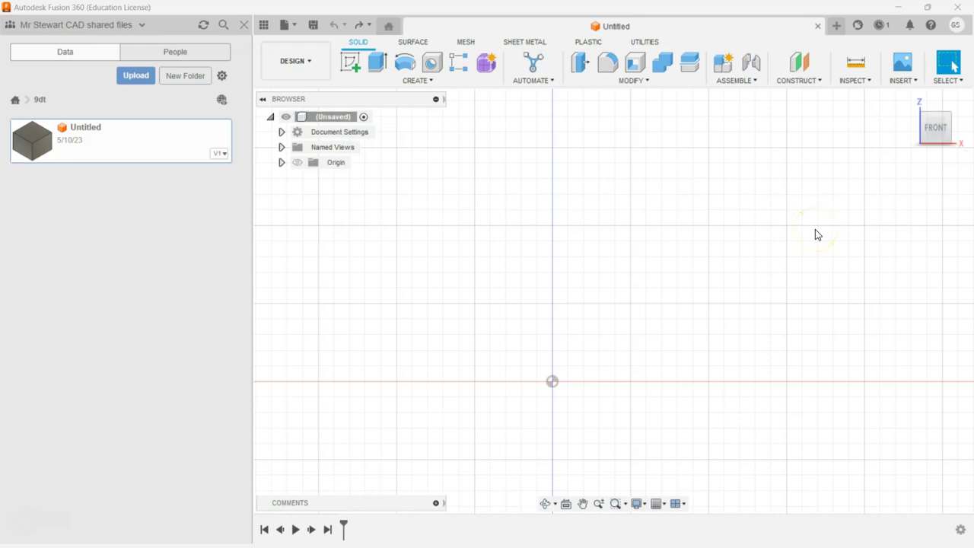
Insert the image b5135ladybug.jpg from the computer as a canvas on the front (XZ) plane
left_click(907, 81)
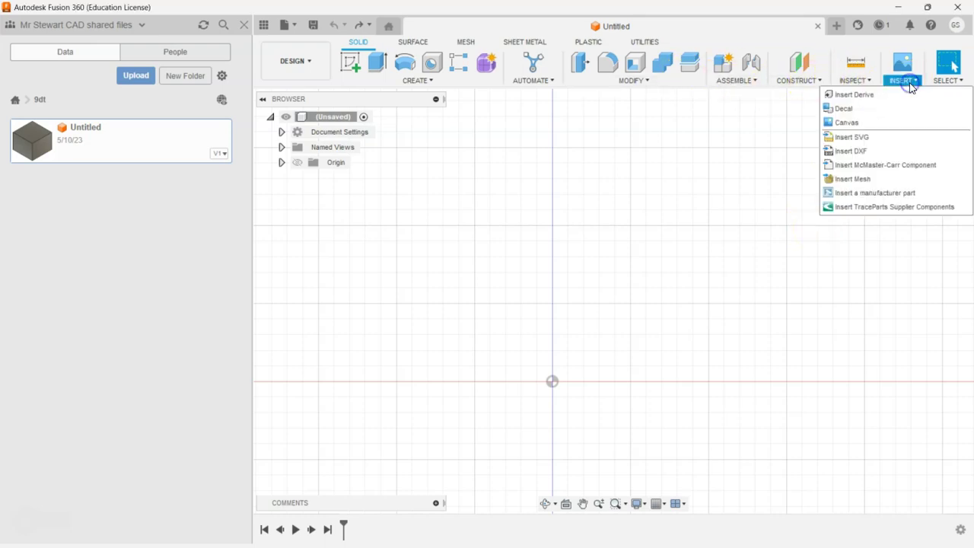
left_click(875, 124)
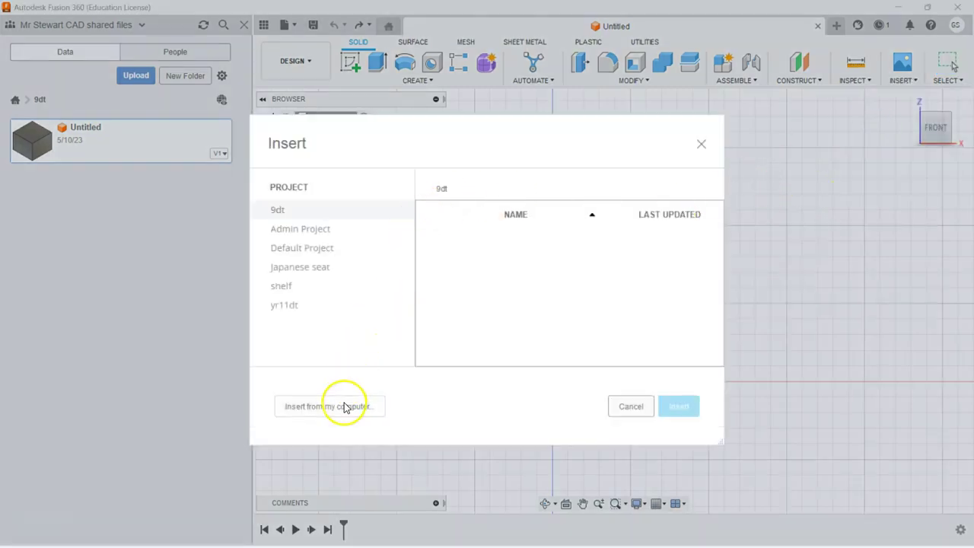
left_click(344, 406)
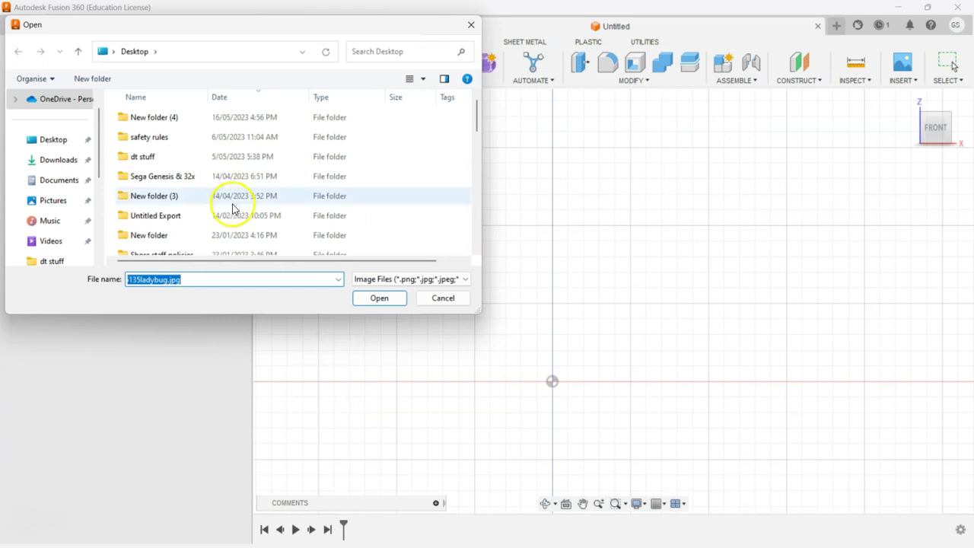
scroll(233, 213, "down", 5)
left_click(231, 147)
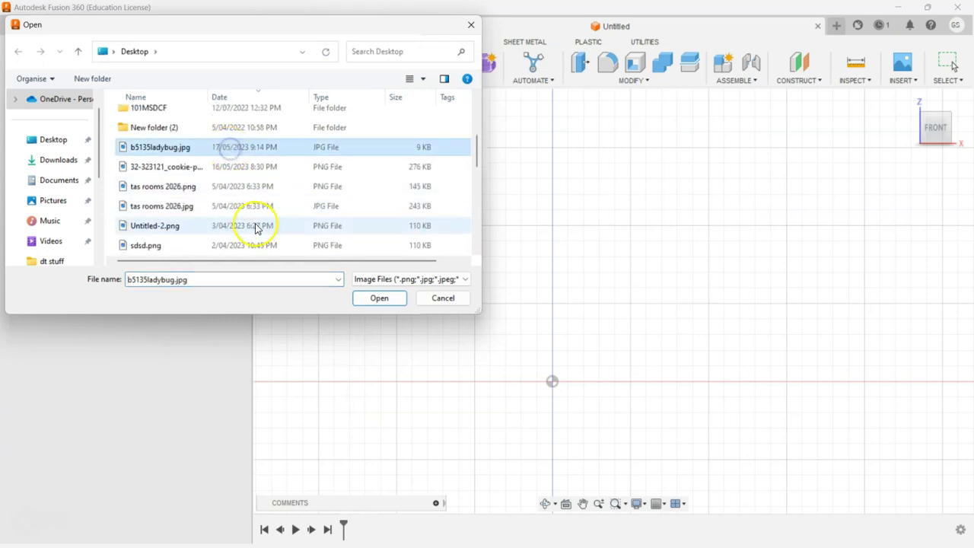
left_click(373, 297)
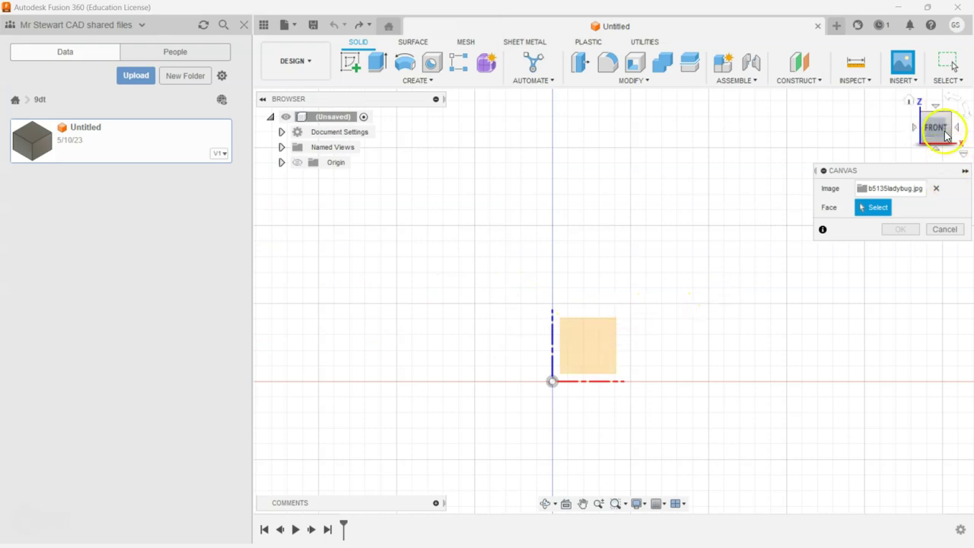
left_click(597, 347)
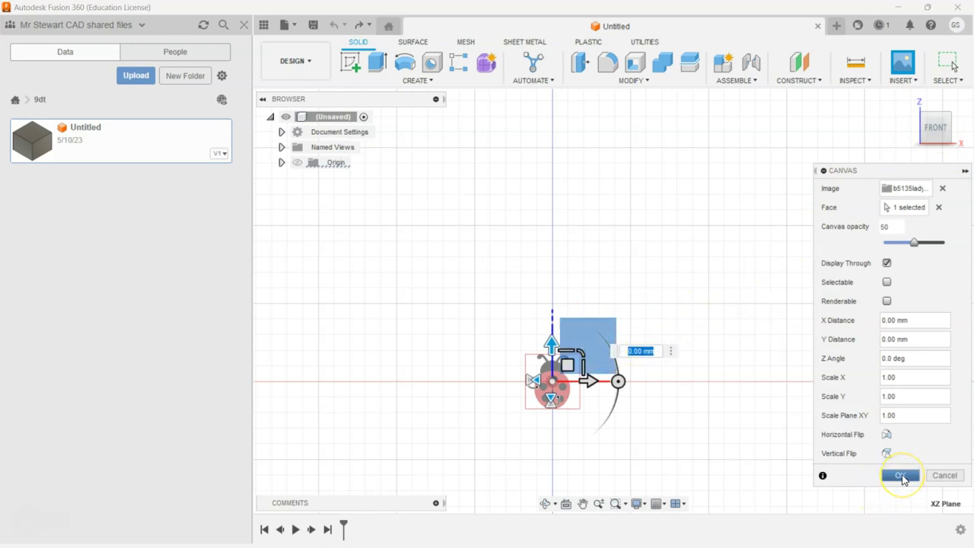
left_click(902, 477)
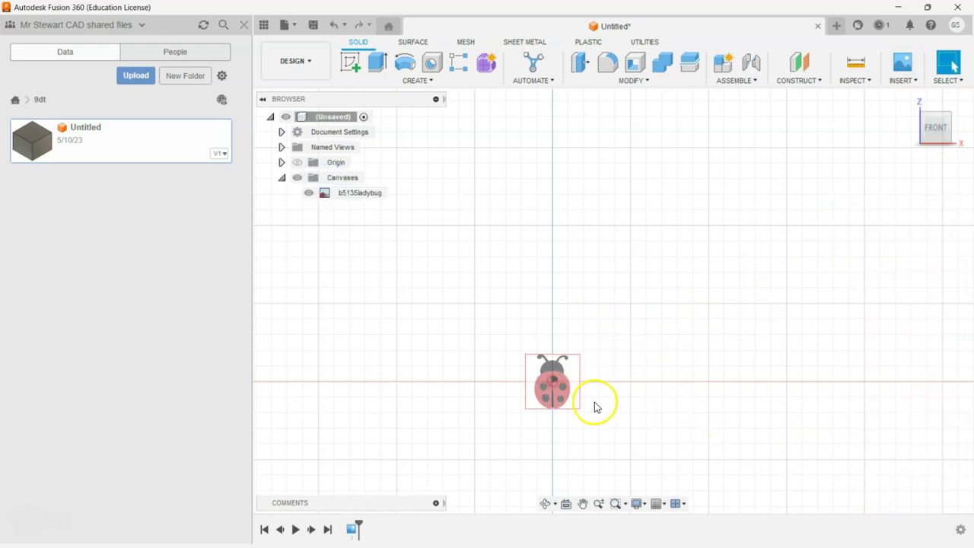
Calibrate the ladybug canvas so the distance from the base of its body to the crown of its head is 75 mm
scroll(569, 401, "up", 5)
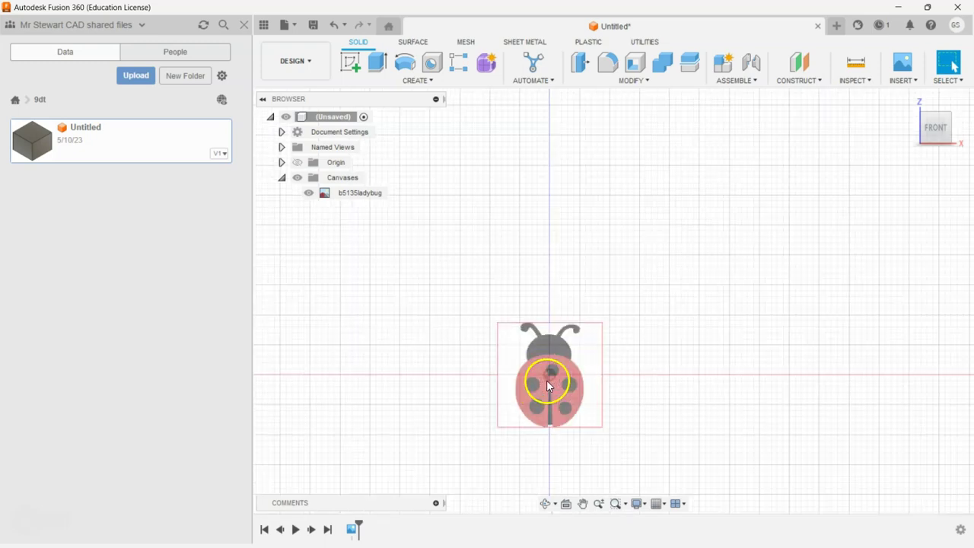
scroll(544, 378, "up", 1)
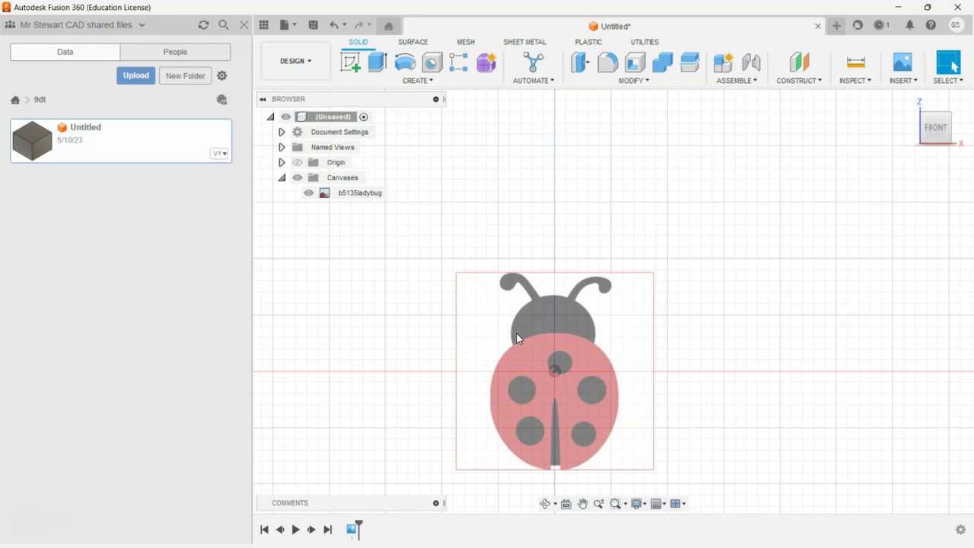
right_click(358, 193)
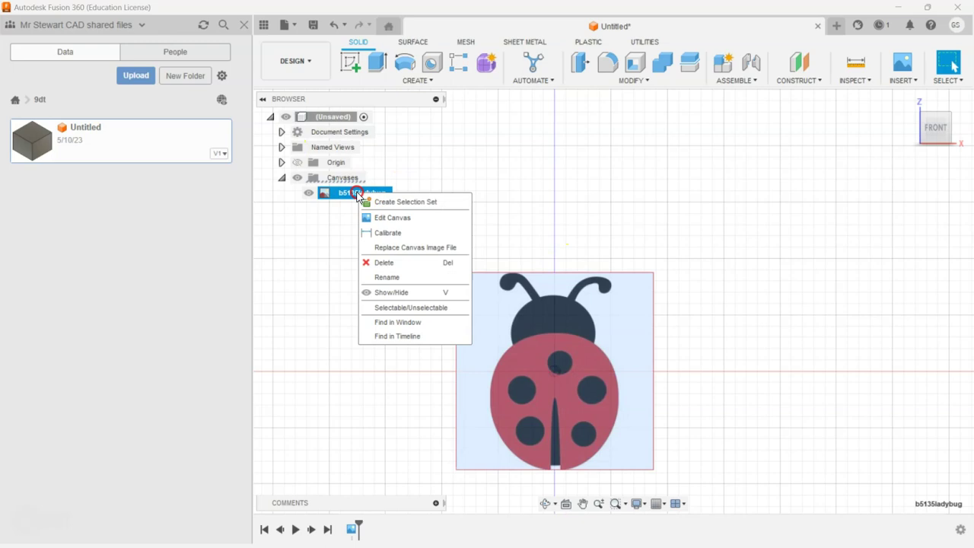
left_click(370, 233)
left_click(492, 361)
left_click(555, 473)
left_click(556, 469)
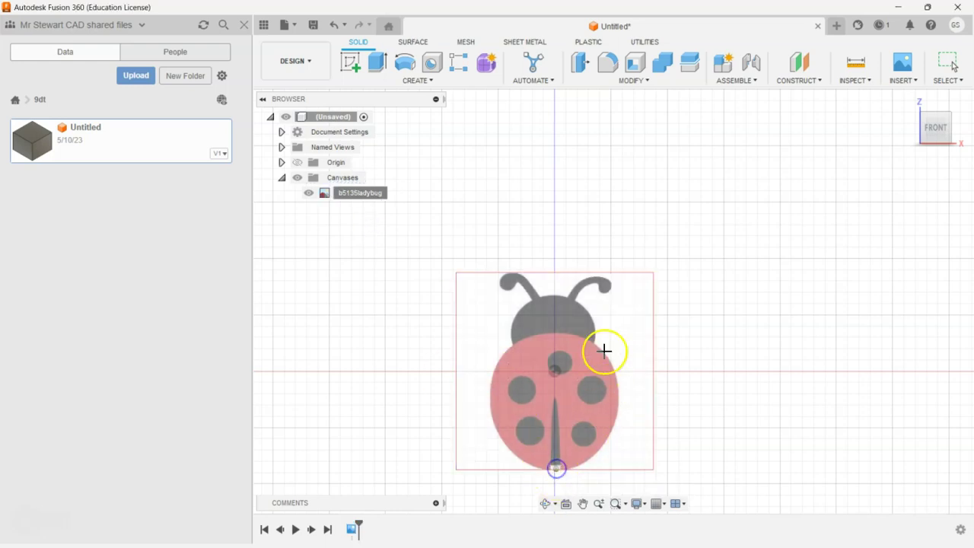
left_click(551, 296)
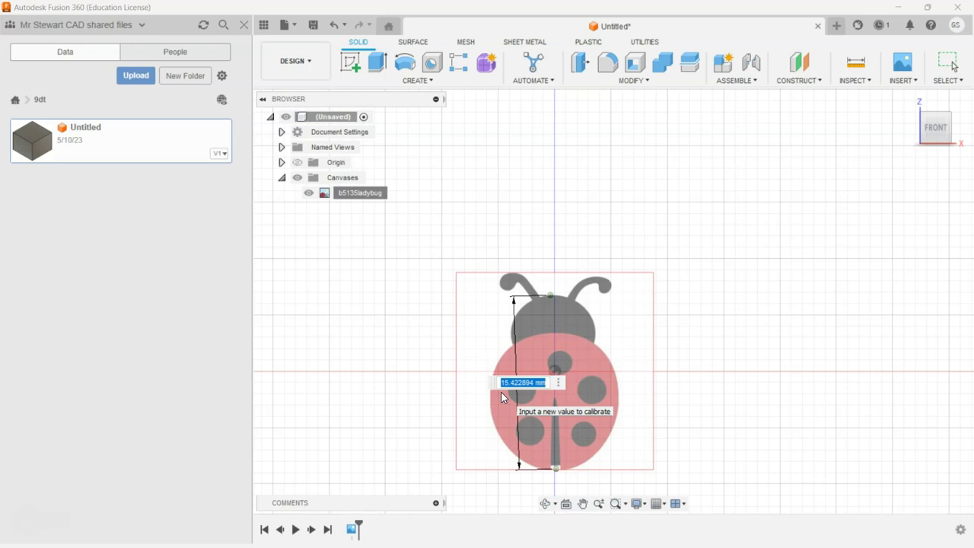
type("75")
key("Return")
left_click(595, 325)
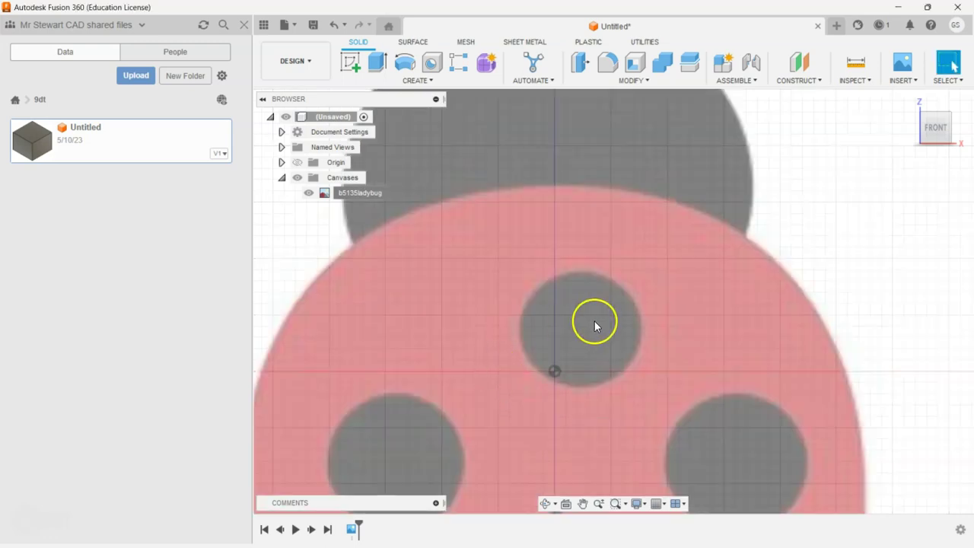
scroll(595, 326, "down", 5)
left_click(191, 407)
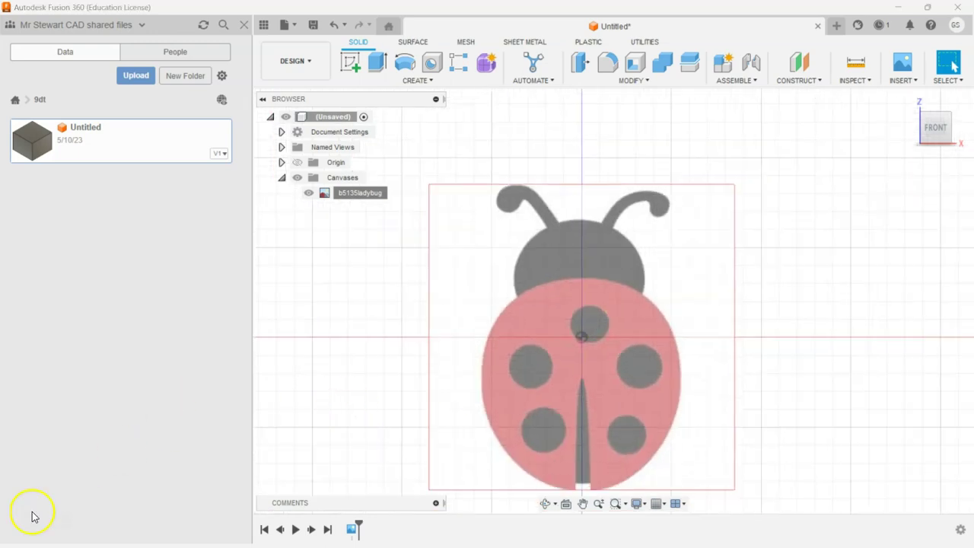
left_click(336, 208)
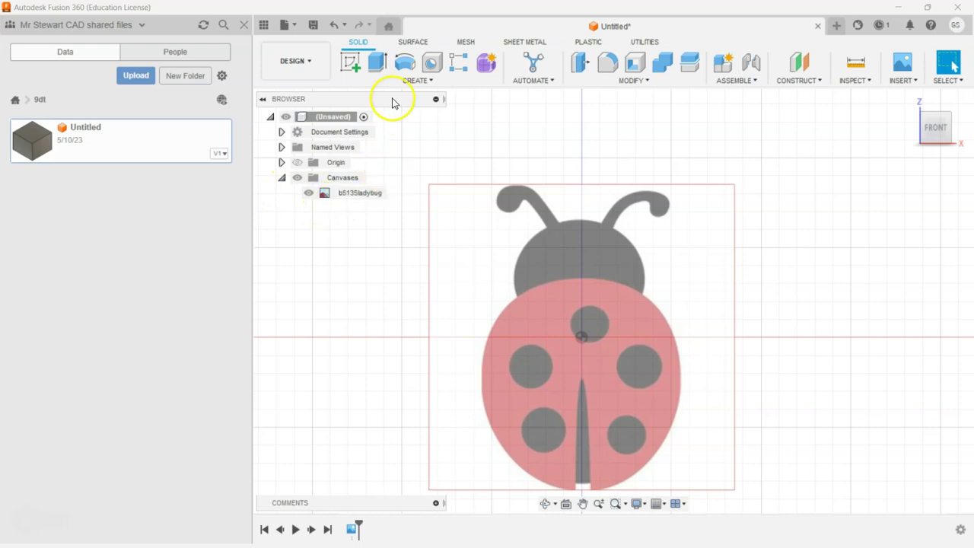
Start a sketch on the XZ plane and draw a vertical construction line through the ladybug's centre, from below the body to above the antennae
left_click(351, 61)
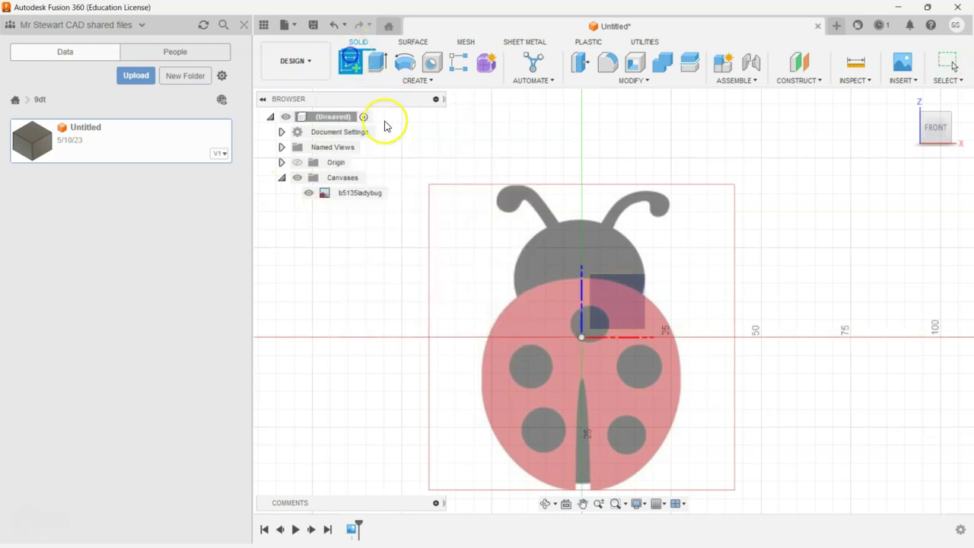
left_click(622, 314)
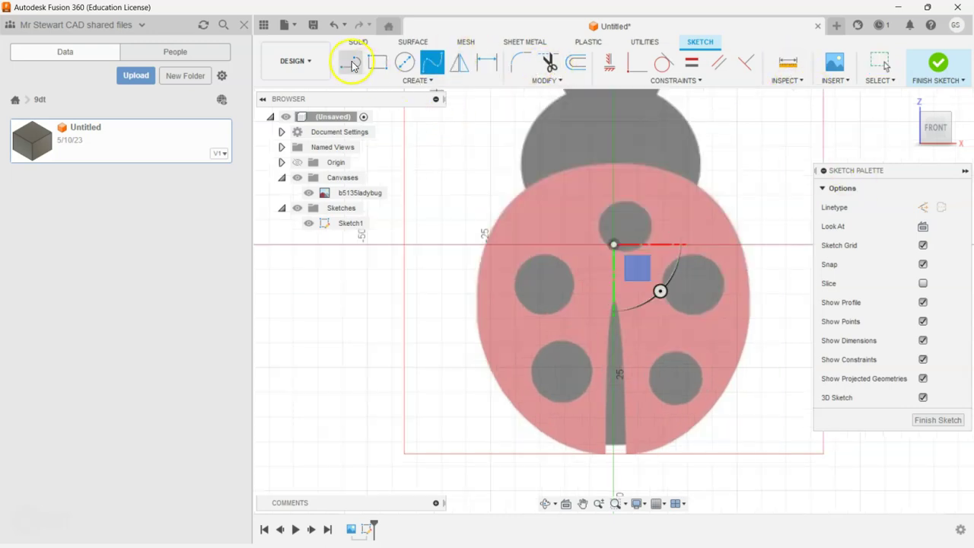
left_click(352, 64)
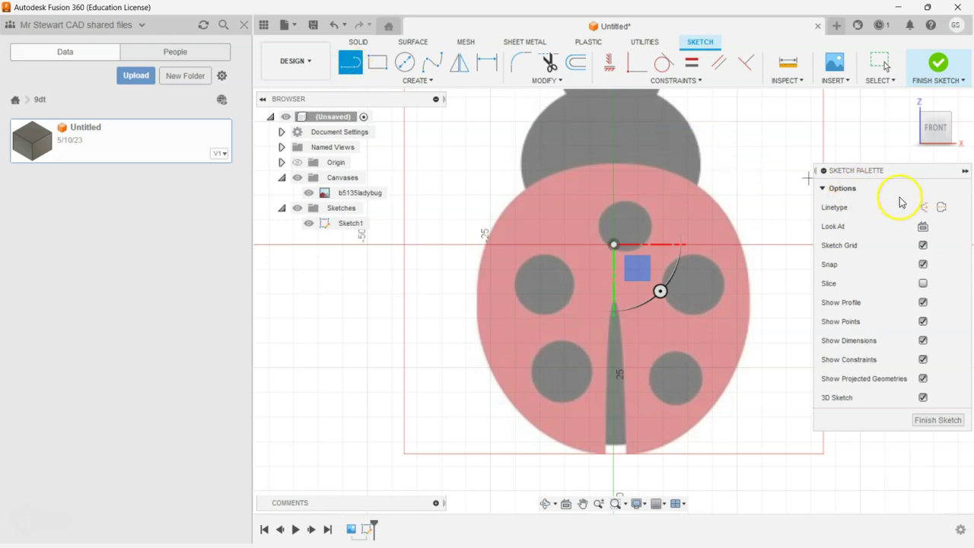
left_click(919, 211)
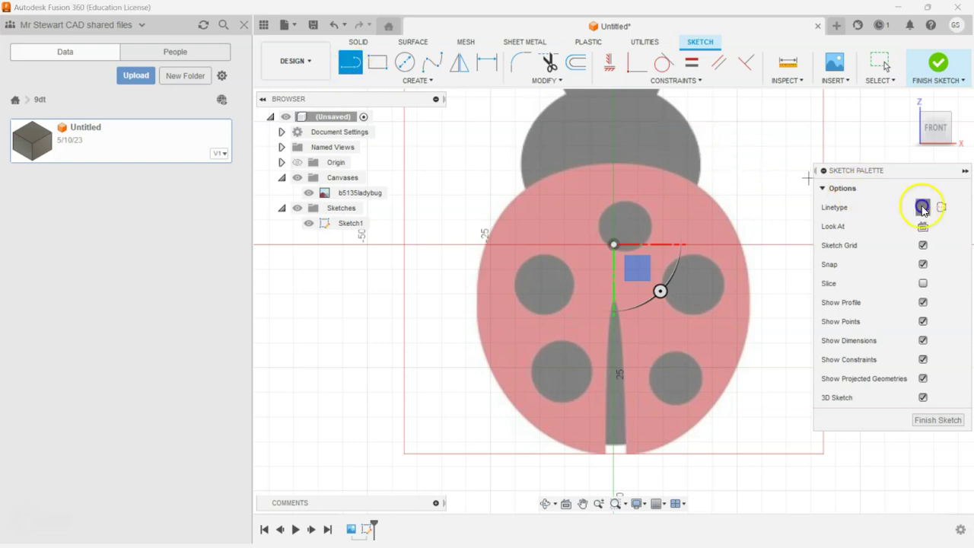
scroll(656, 347, "down", 2)
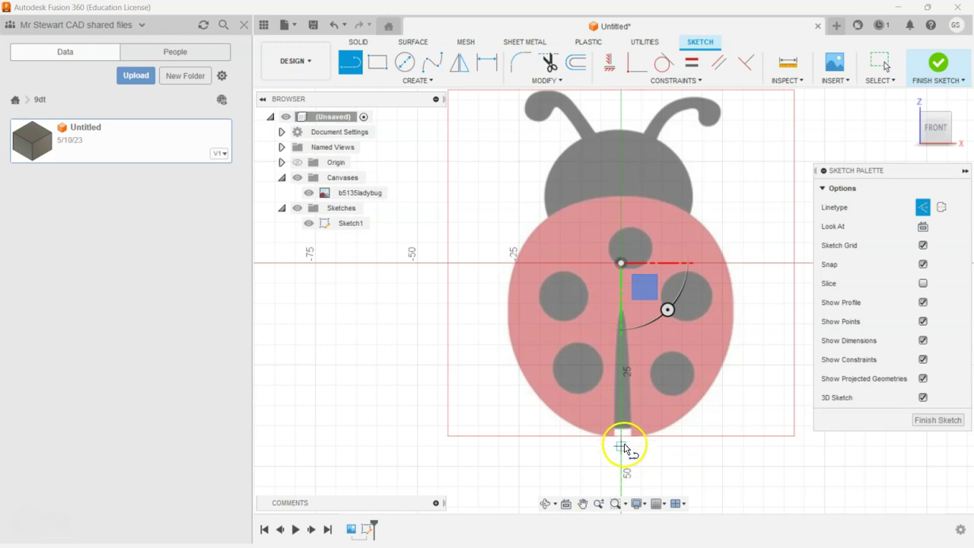
left_click(622, 453)
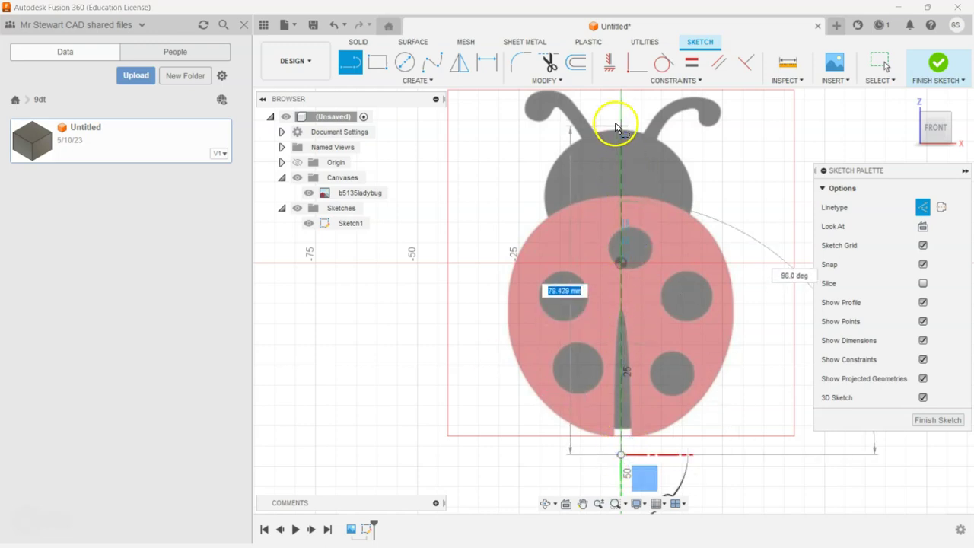
scroll(621, 101, "down", 1)
middle_click_drag(621, 101, 623, 179)
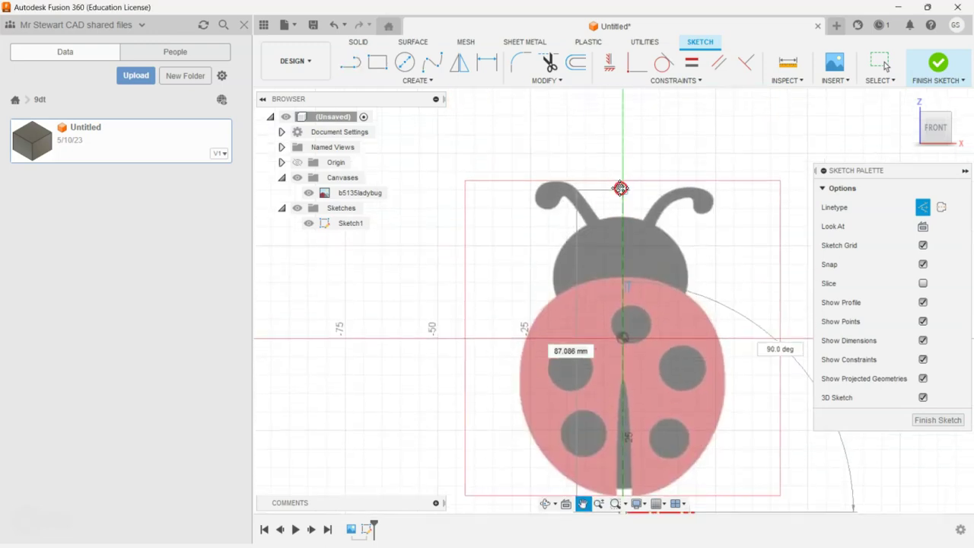
left_click(623, 173)
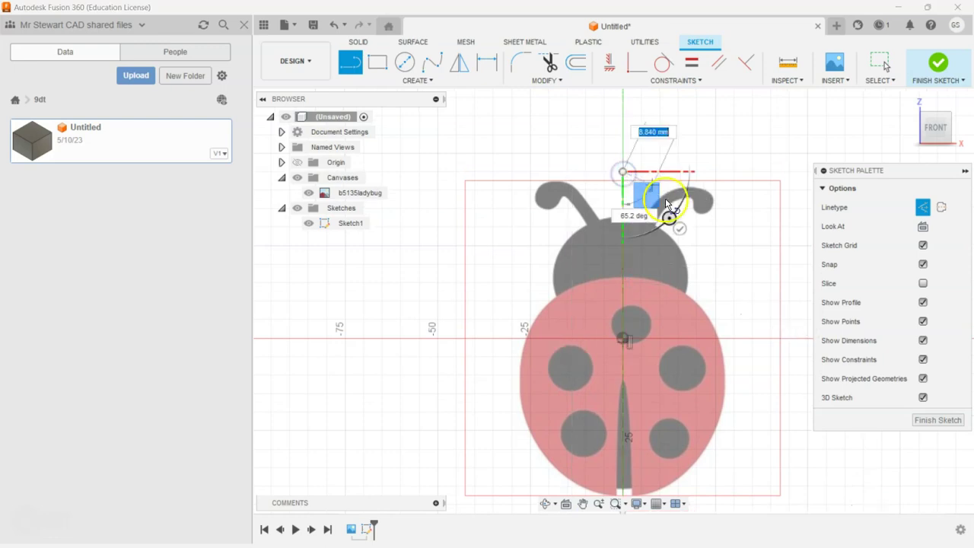
left_click(679, 227)
left_click_drag(542, 184, 670, 219)
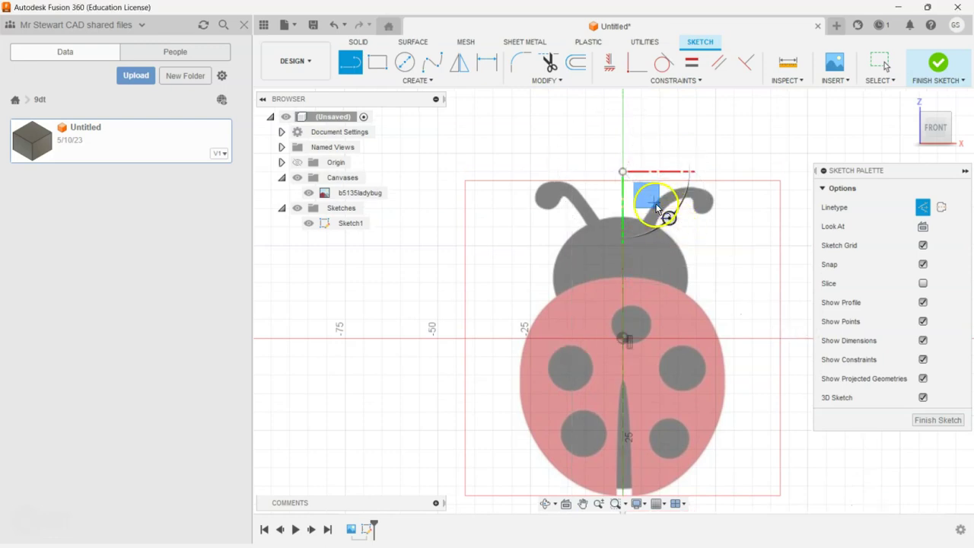
Turn off the construction linetype and trace the left body outline with a fit point spline, from the bottom centre to where the head begins
scroll(621, 460, "up", 5)
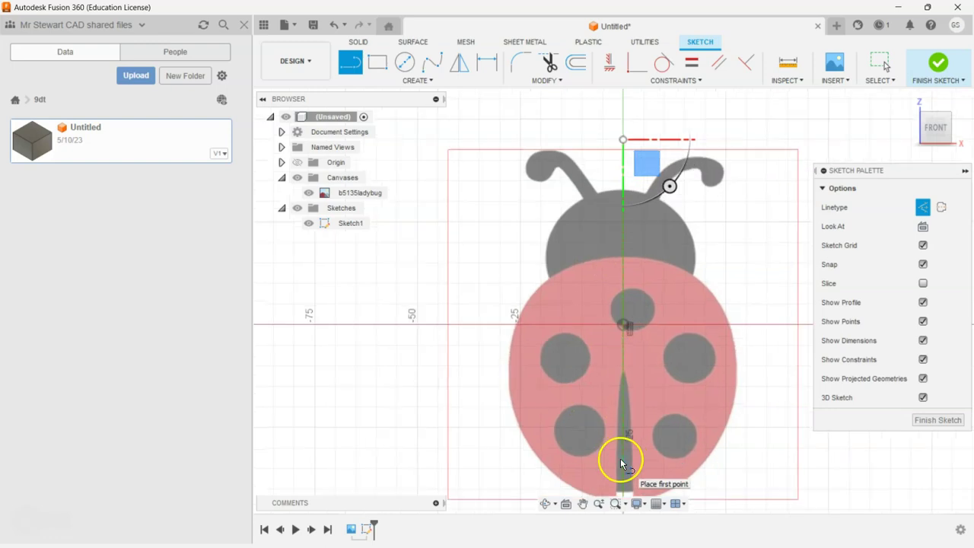
scroll(631, 438, "down", 5)
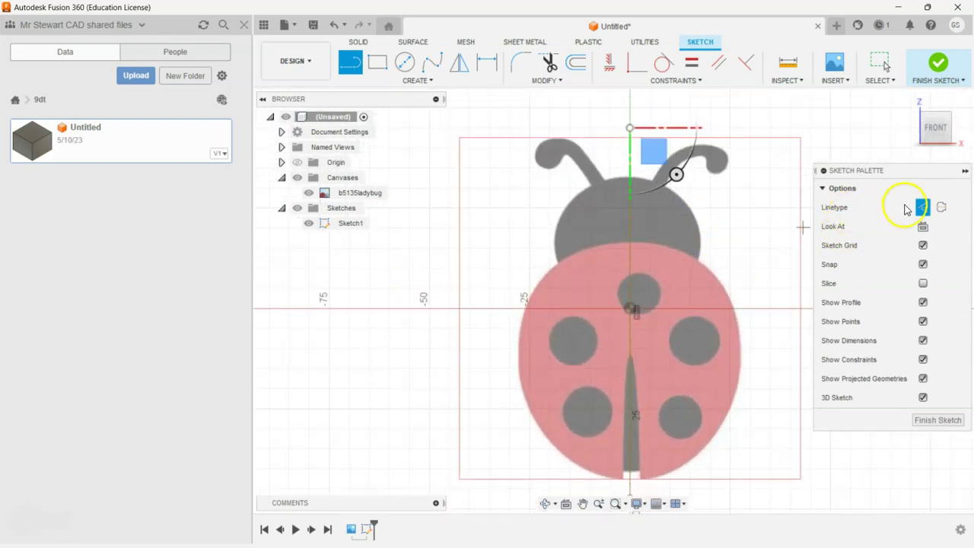
left_click(921, 207)
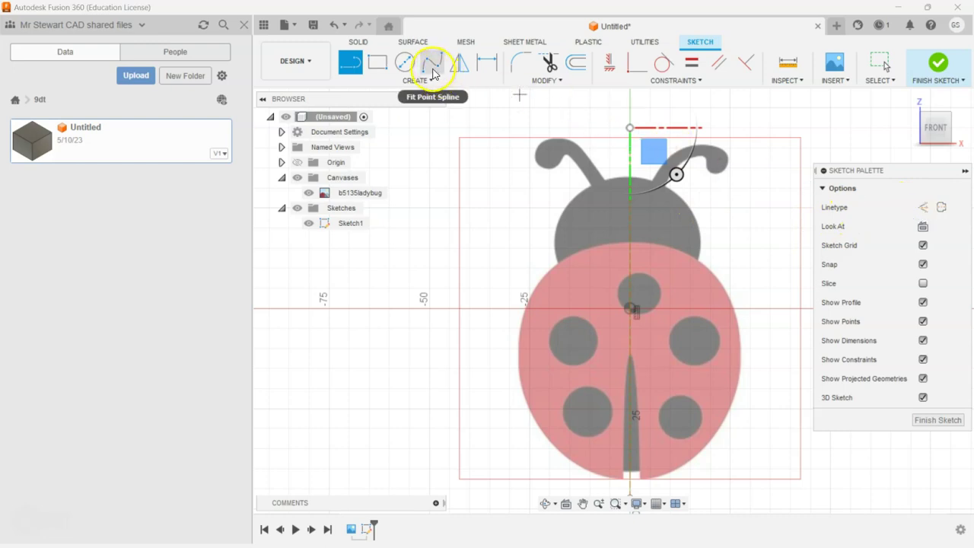
left_click(432, 67)
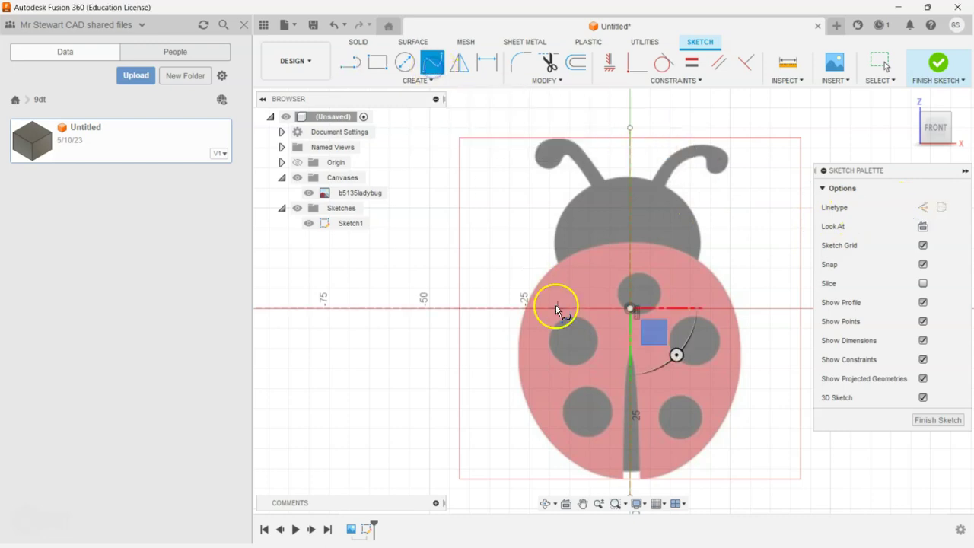
scroll(625, 476, "up", 3)
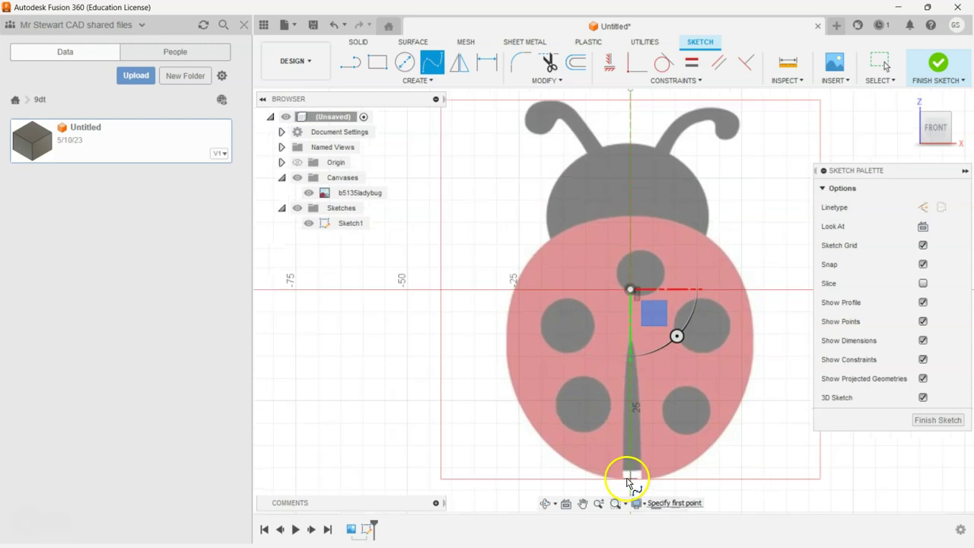
scroll(629, 481, "up", 4)
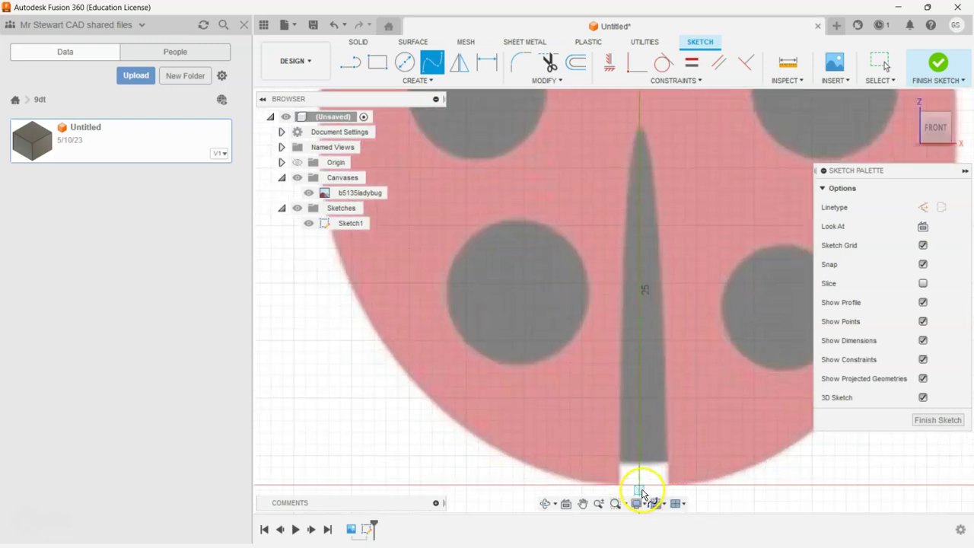
left_click(638, 484)
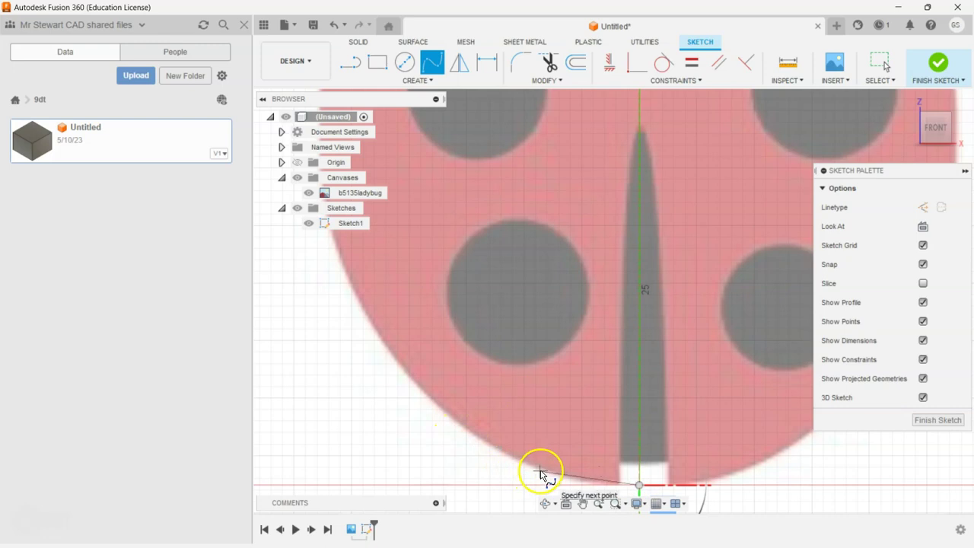
left_click(540, 471)
left_click(400, 362)
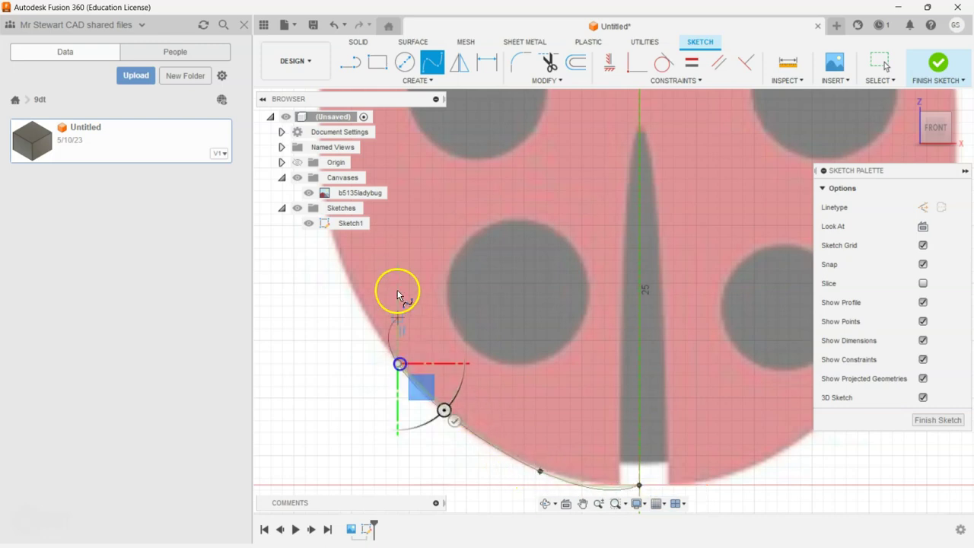
middle_click_drag(393, 278, 405, 329)
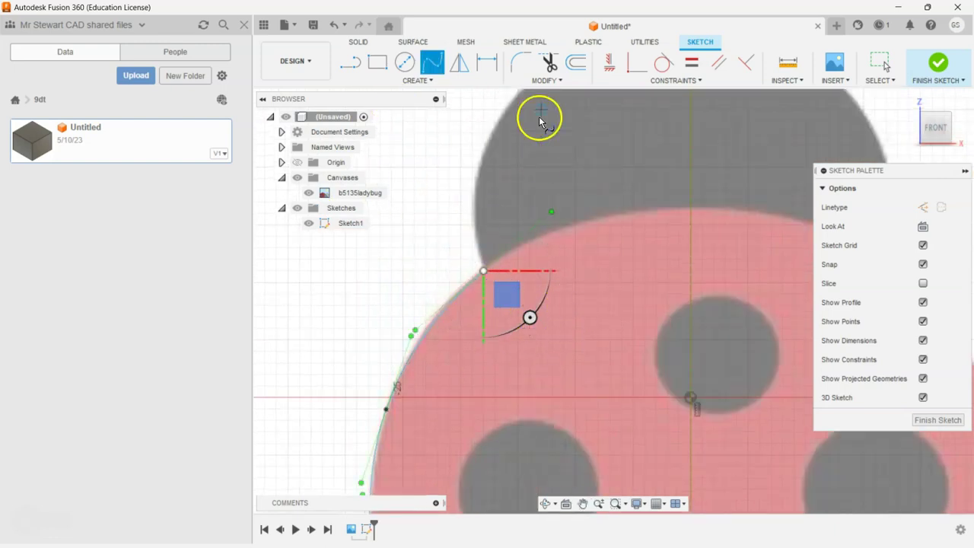
Trace the left side of the head with a fit point spline, from the body junction up to the outer base of the left antenna
left_click(483, 270)
scroll(475, 217, "up", 3)
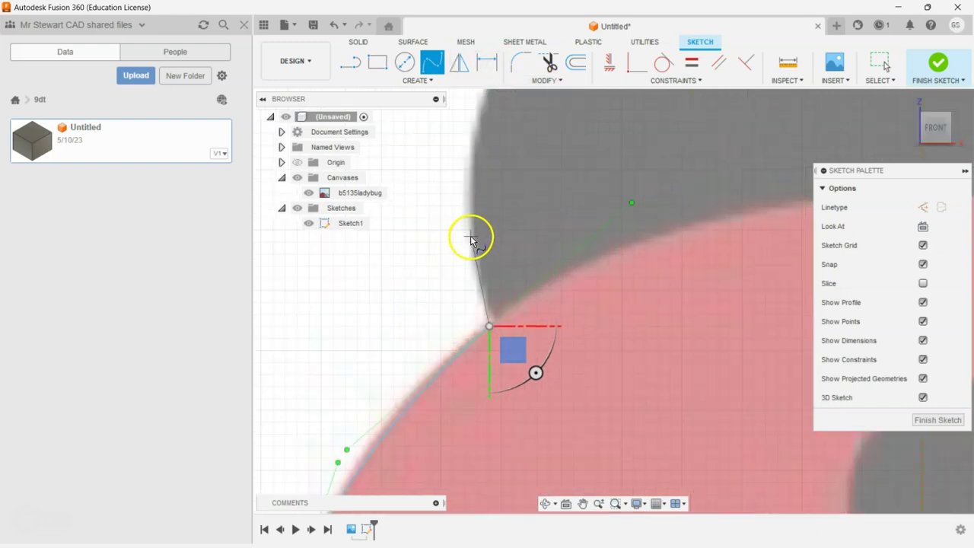
left_click(472, 234)
middle_click_drag(473, 236, 470, 450)
left_click(504, 259)
middle_click_drag(506, 261, 441, 426)
left_click(568, 274)
left_click(628, 239)
left_click(685, 297)
Trace the left antenna with a fit point spline, from its outer base around the curled tip and back to its inner base on the head
left_click(627, 239)
left_click(579, 167)
middle_click_drag(550, 131, 598, 272)
left_click(556, 212)
left_click(540, 193)
left_click(521, 193)
left_click(485, 239)
left_click(401, 278)
left_click(352, 248)
middle_click_drag(352, 248, 407, 367)
left_click(395, 295)
left_click(443, 235)
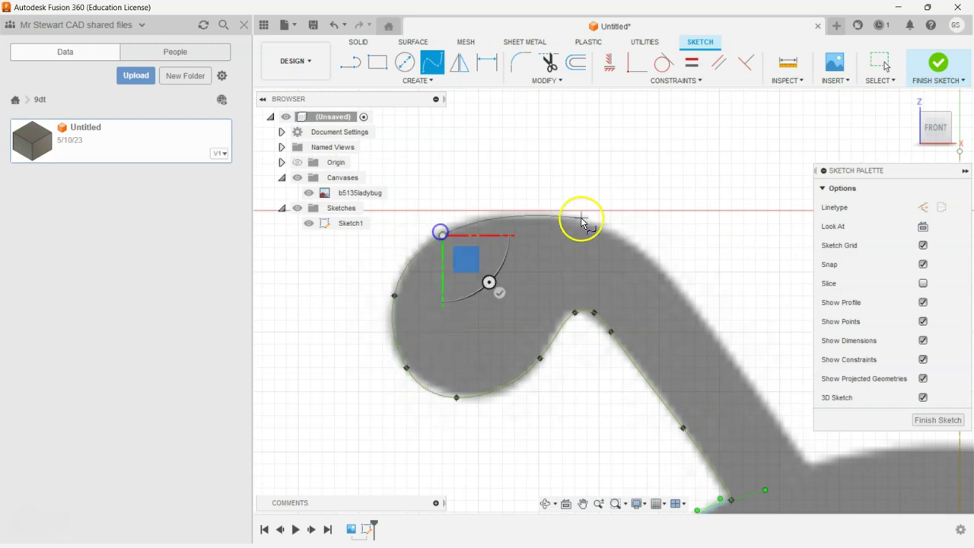
left_click(586, 225)
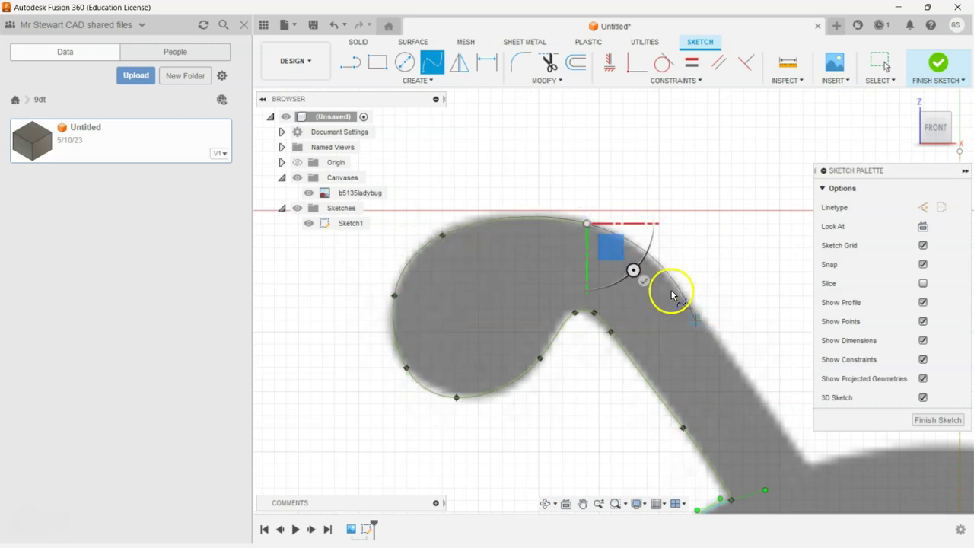
left_click(647, 261)
left_click(682, 295)
left_click(780, 428)
middle_click_drag(783, 430, 553, 272)
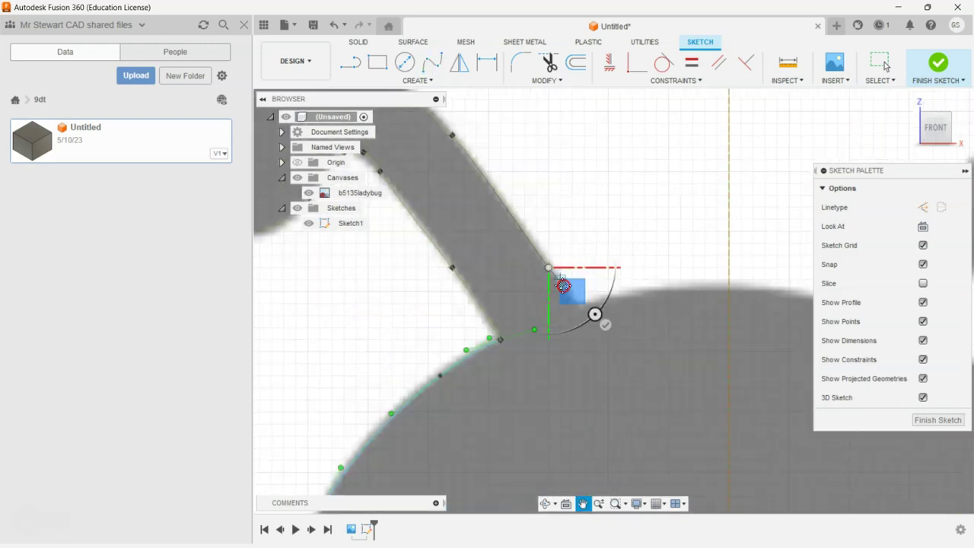
left_click(580, 309)
left_click(637, 368)
Trace the crown of the head with a fit point spline from the left antenna's inner base to the central construction line
left_click(580, 310)
left_click(645, 292)
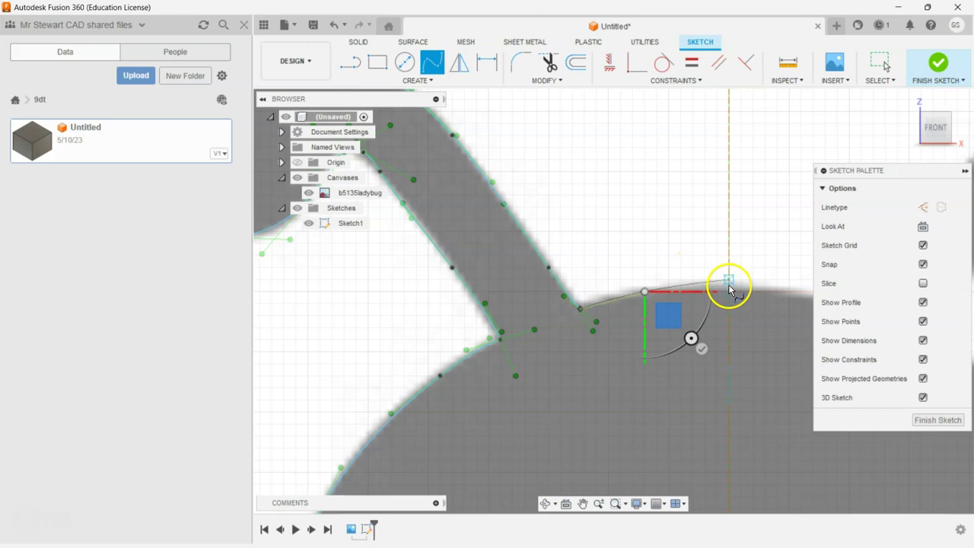
left_click(729, 281)
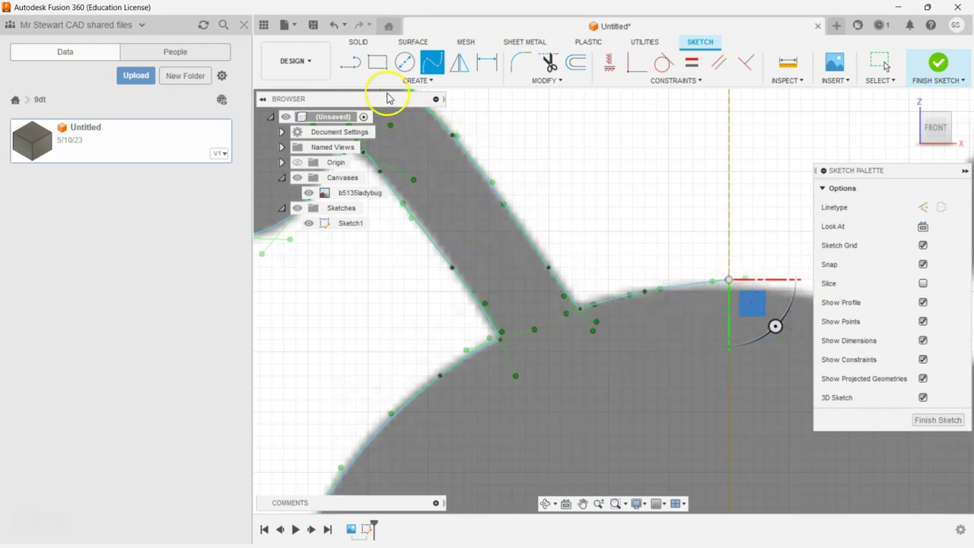
Draw a vertical line about 75.6 mm long from the spline end at the head's crown to the spline start at the body's base
left_click(347, 67)
scroll(688, 371, "down", 5)
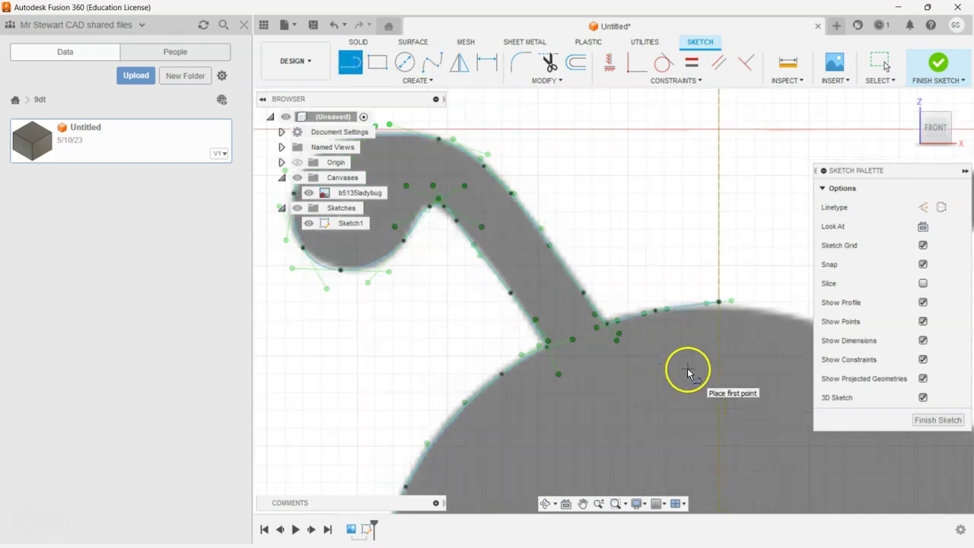
middle_click_drag(674, 430, 487, 222)
scroll(496, 270, "down", 4)
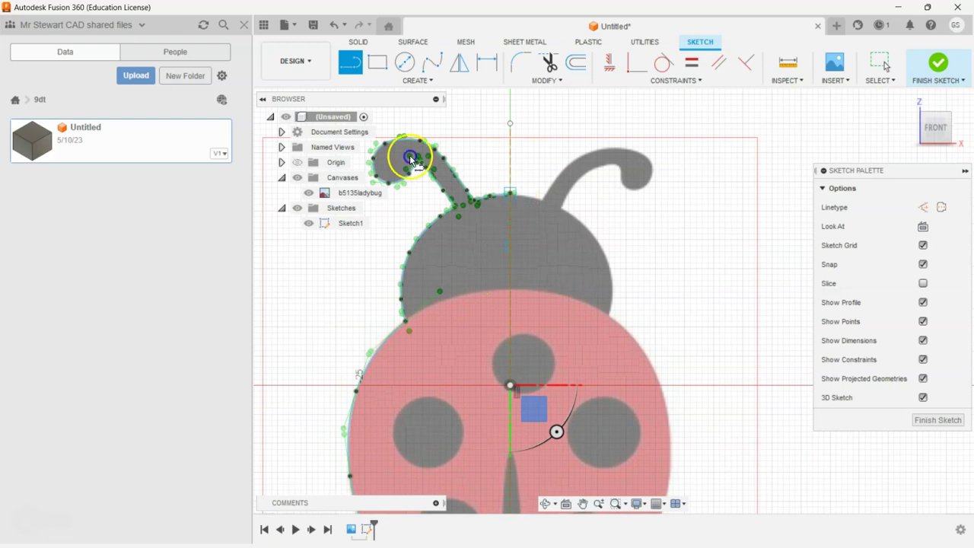
left_click(511, 196)
middle_click_drag(553, 446, 590, 228)
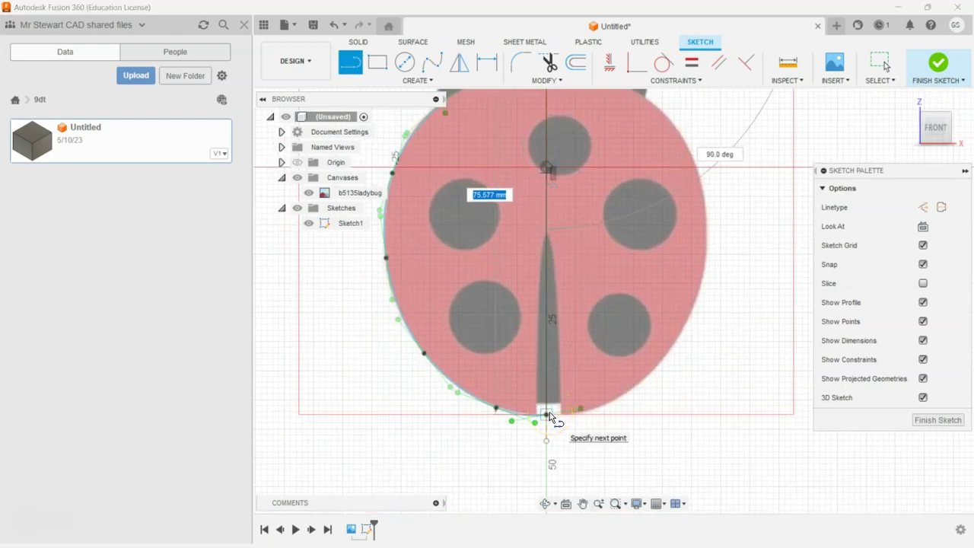
left_click(549, 416)
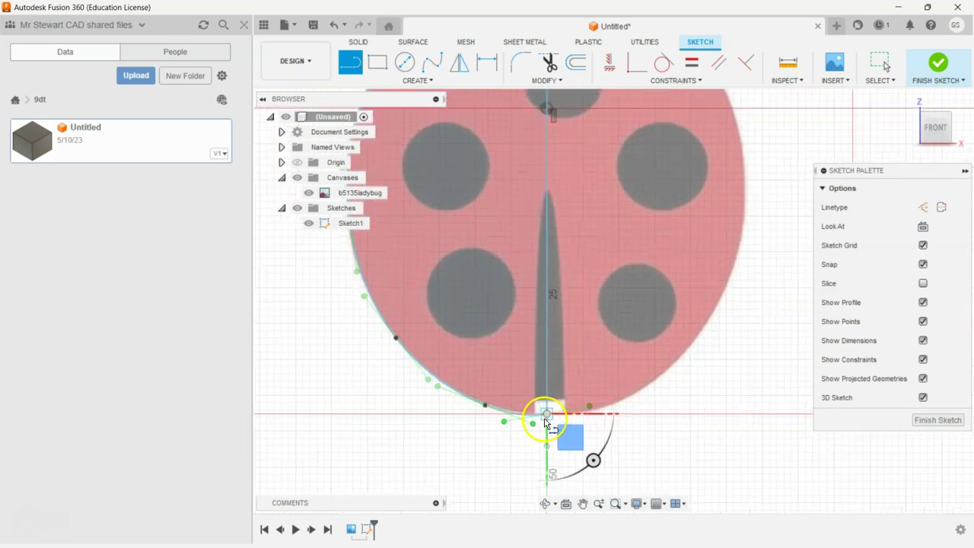
scroll(569, 415, "up", 8)
scroll(563, 392, "down", 3)
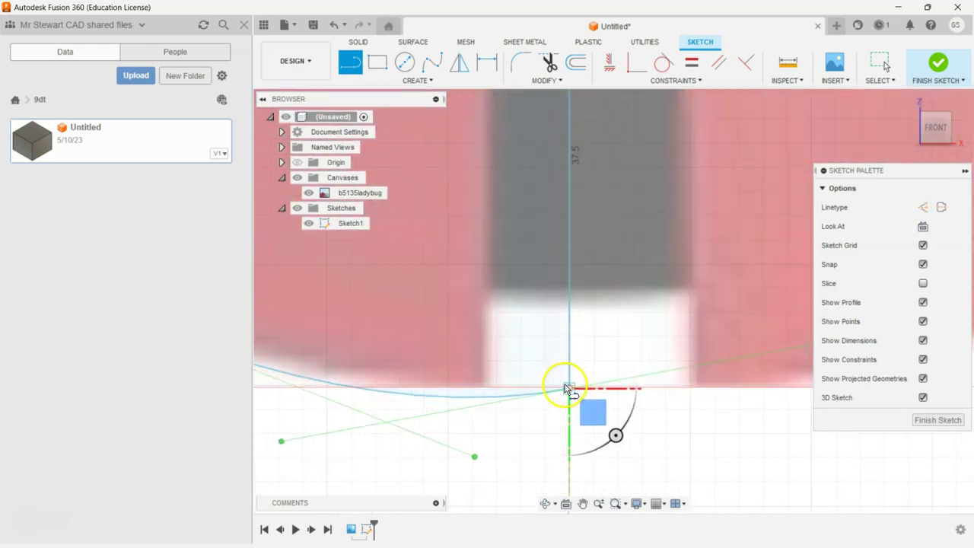
right_click(673, 431)
left_click(713, 434)
scroll(622, 408, "down", 4)
scroll(622, 410, "down", 5)
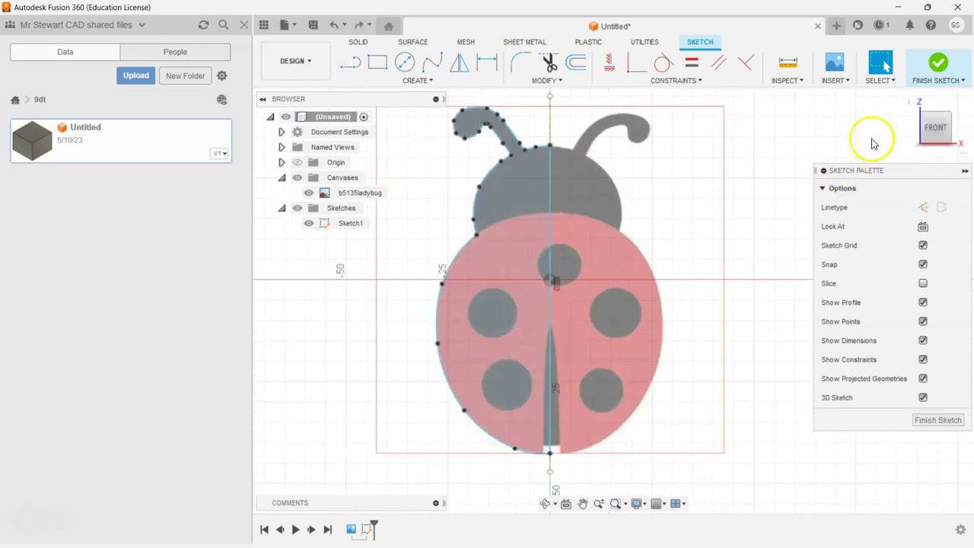
Mirror the four left outline splines of the body, head and antenna about the vertical centre line
left_click(422, 80)
left_click(403, 248)
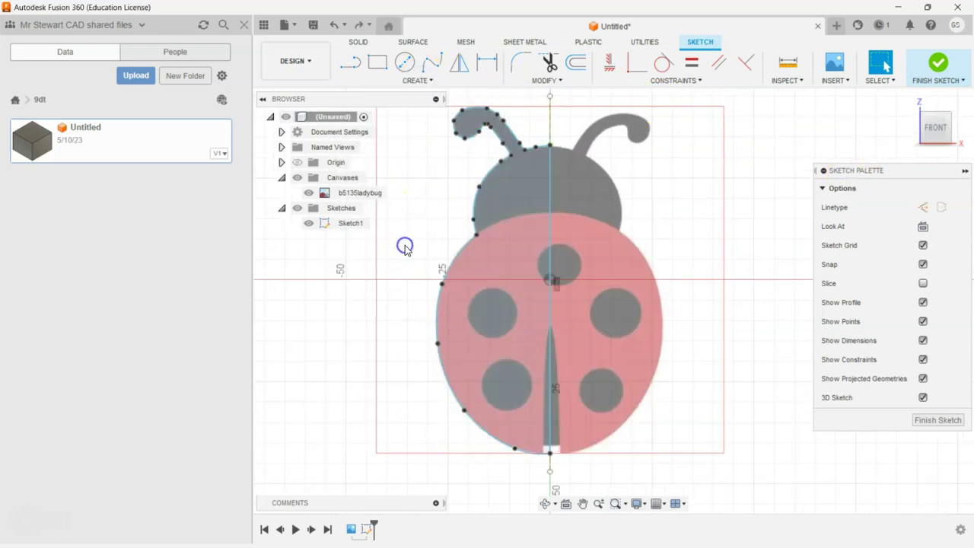
left_click(473, 243)
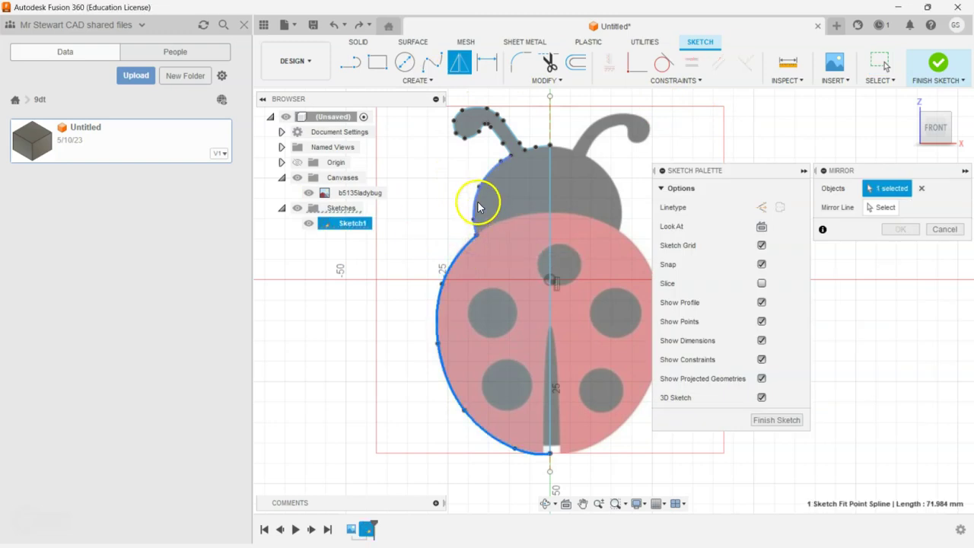
left_click(477, 203)
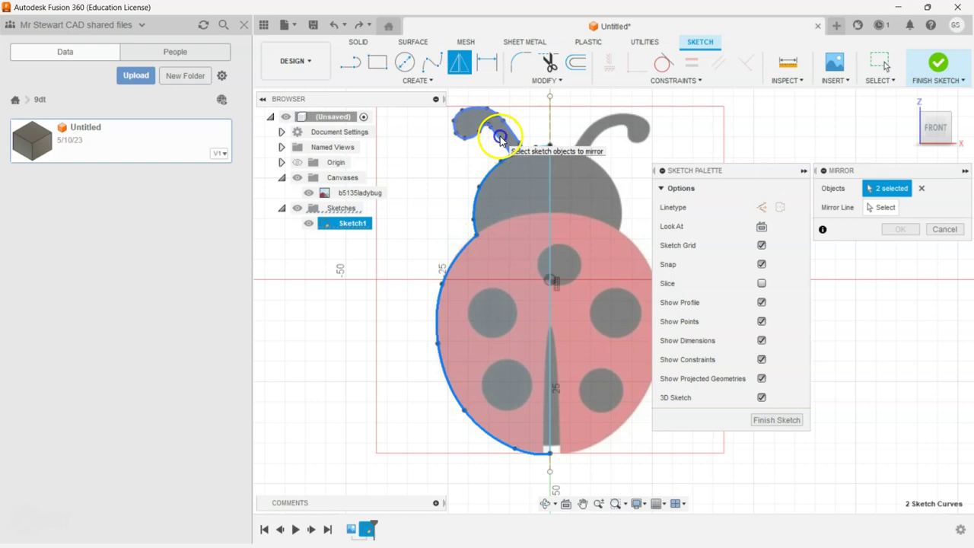
left_click(525, 145)
scroll(550, 146, "up", 3)
scroll(550, 148, "down", 2)
left_click(541, 151)
scroll(528, 267, "down", 2)
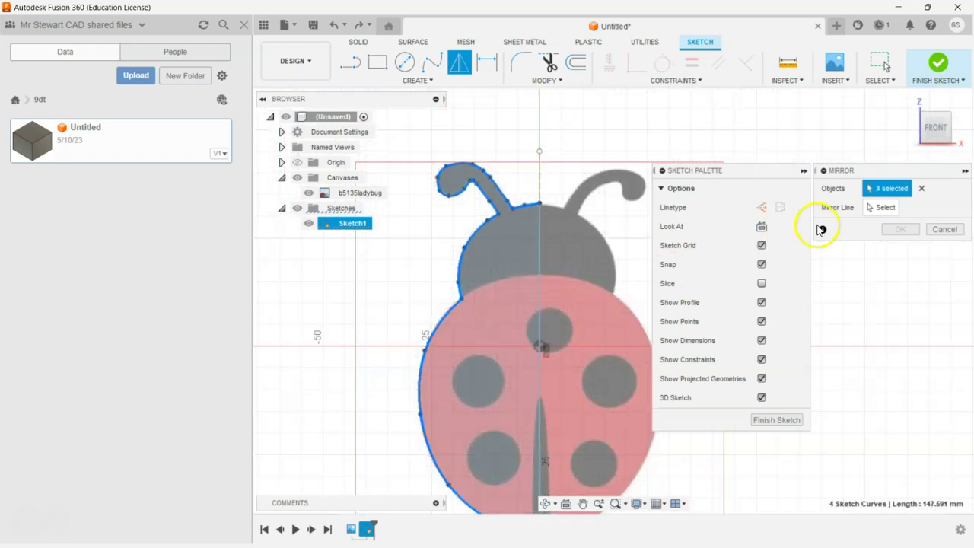
left_click(875, 208)
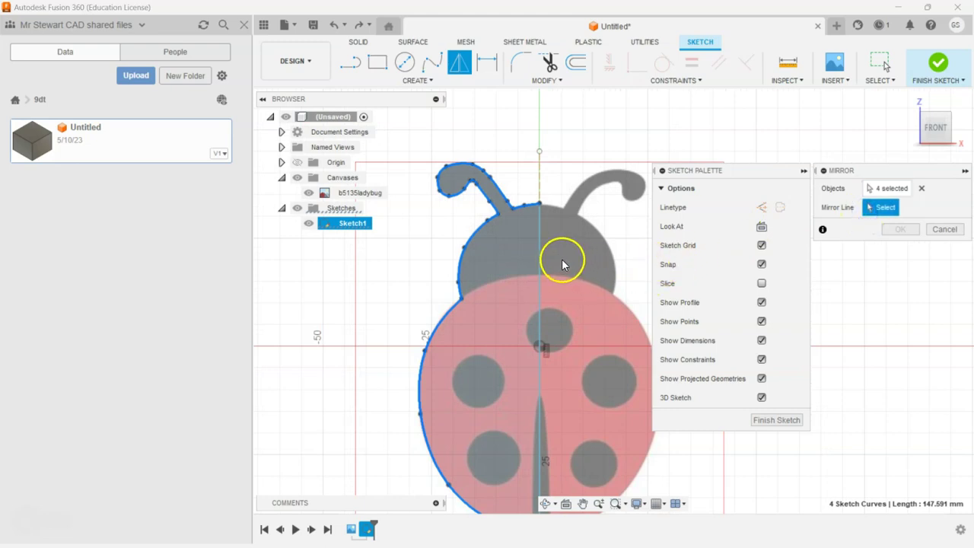
left_click(542, 258)
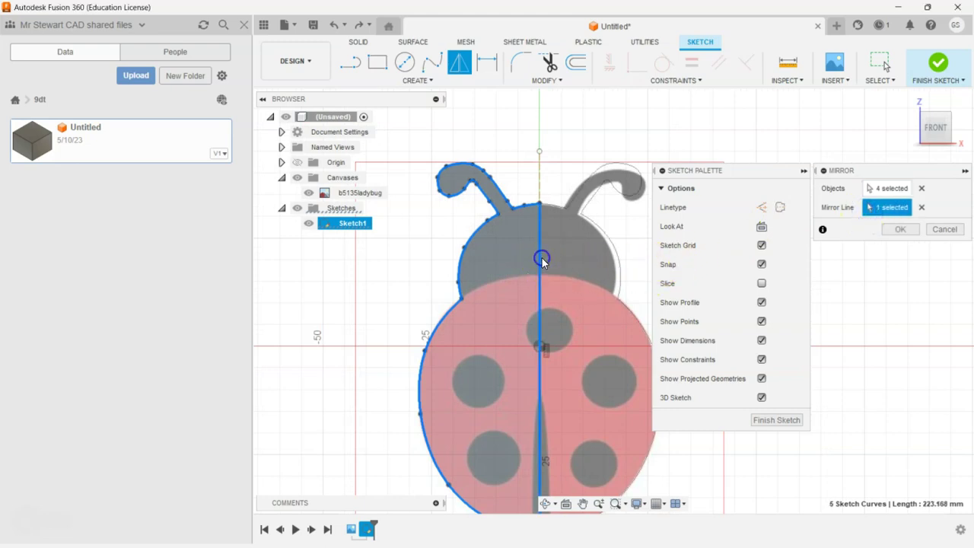
left_click(901, 229)
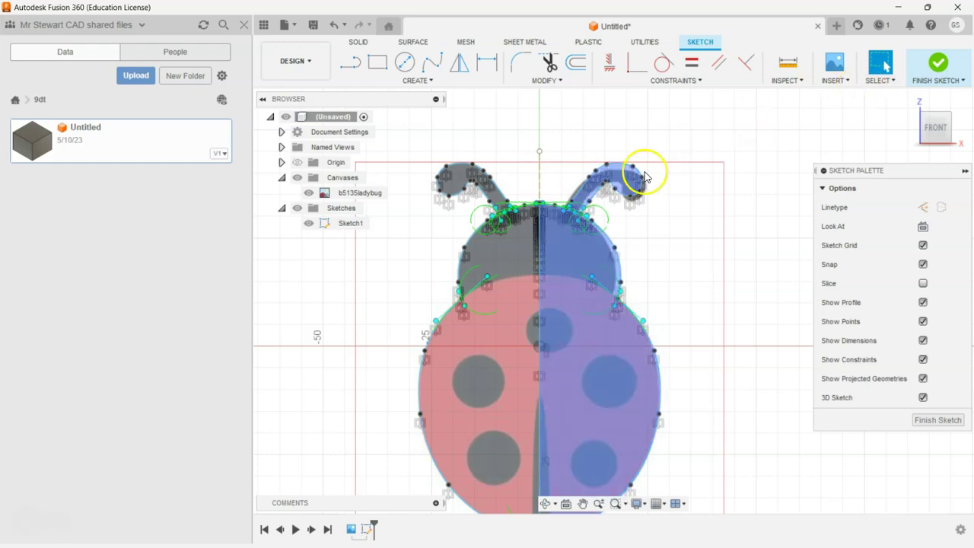
Offset the eight ladybug outline curves outward with chain selection off and an offset position of -1.5 mm
left_click(576, 69)
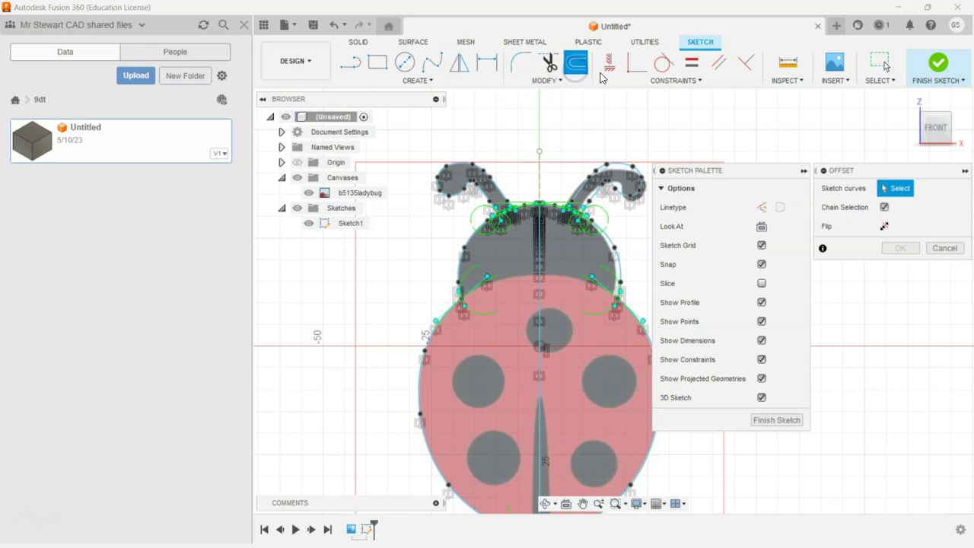
left_click(884, 207)
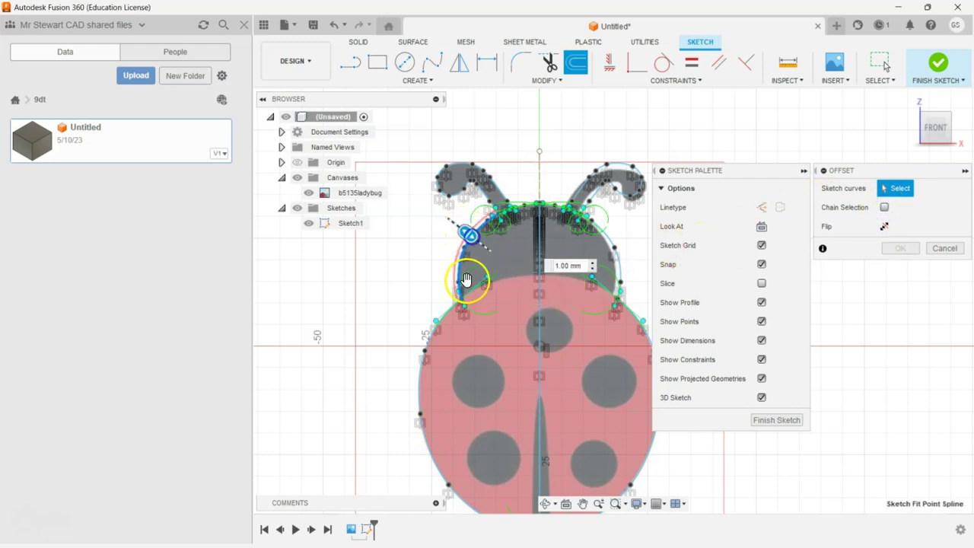
left_click(461, 283)
left_click(453, 316)
left_click(479, 212)
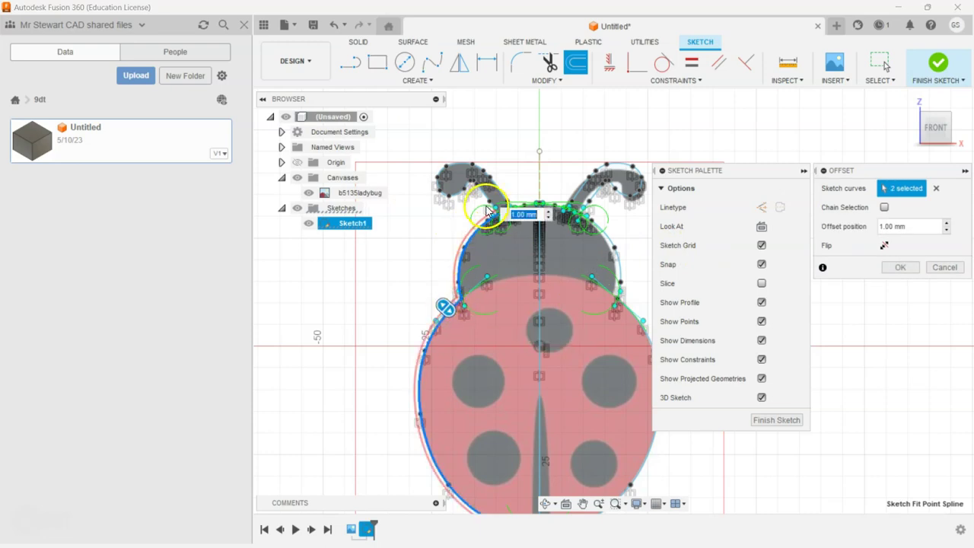
left_click(487, 202)
scroll(522, 206, "up", 5)
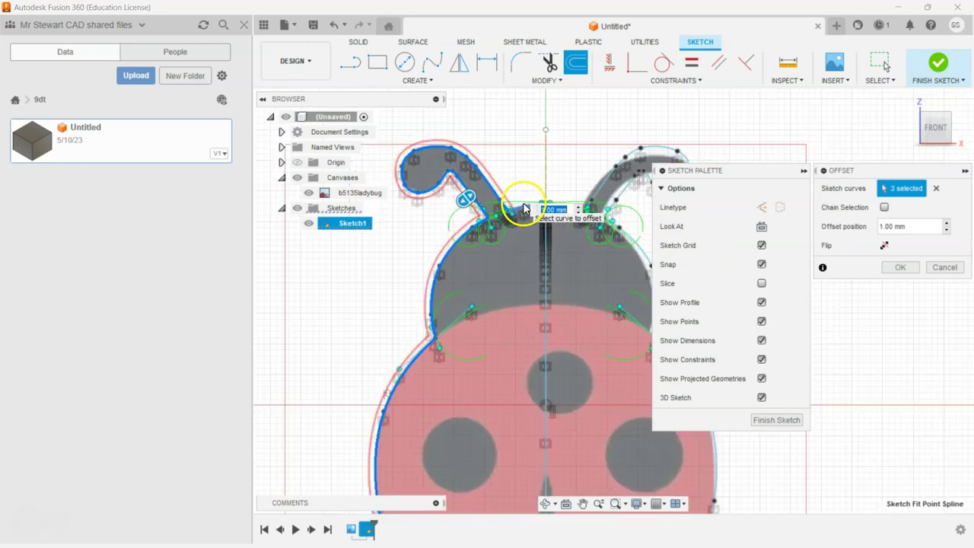
left_click(603, 210)
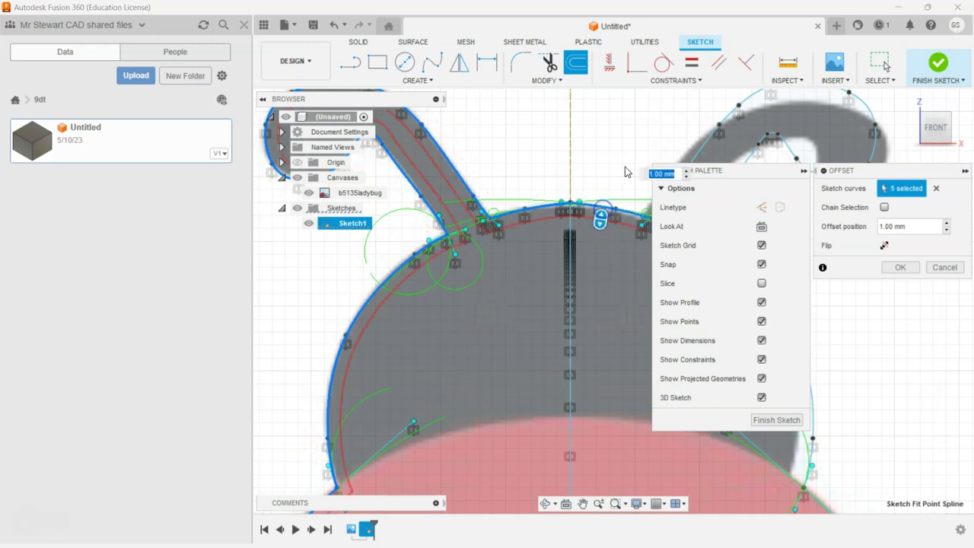
left_click(701, 149)
middle_click_drag(518, 173, 416, 163)
left_click(541, 257)
middle_click_drag(534, 368, 573, 178)
middle_click_drag(606, 359, 504, 319)
left_click(586, 287)
scroll(546, 356, "down", 5)
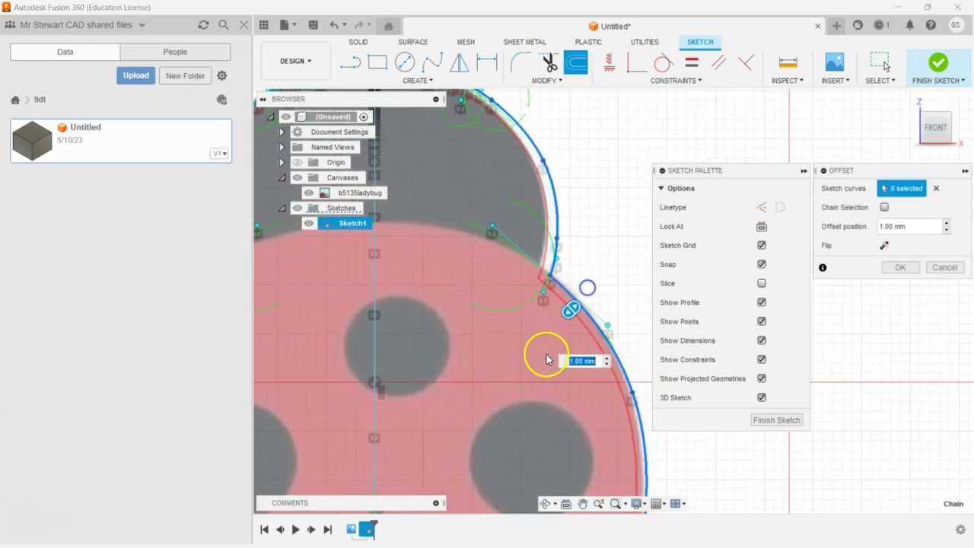
middle_click_drag(499, 383, 608, 277)
scroll(578, 381, "down", 1)
scroll(573, 392, "up", 4)
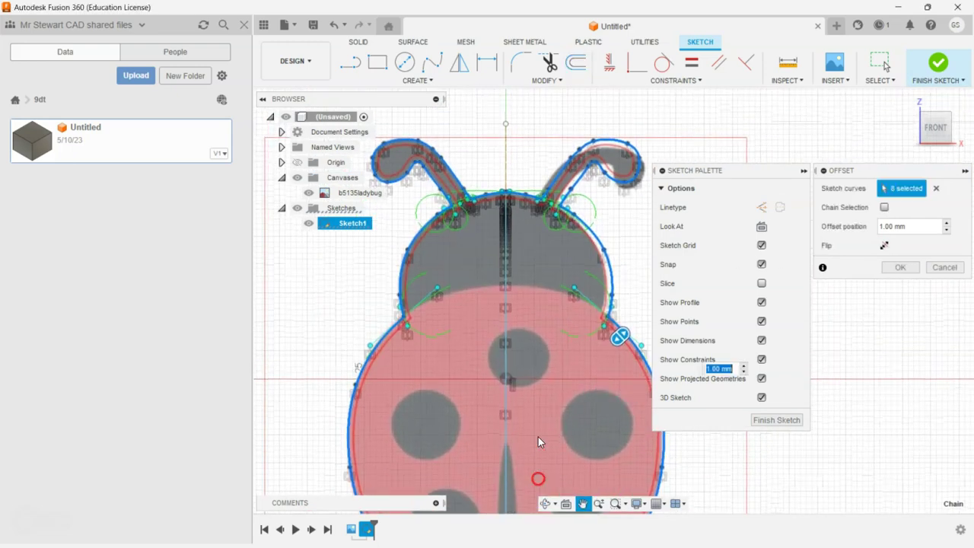
scroll(533, 263, "up", 2)
middle_click_drag(572, 355, 446, 319)
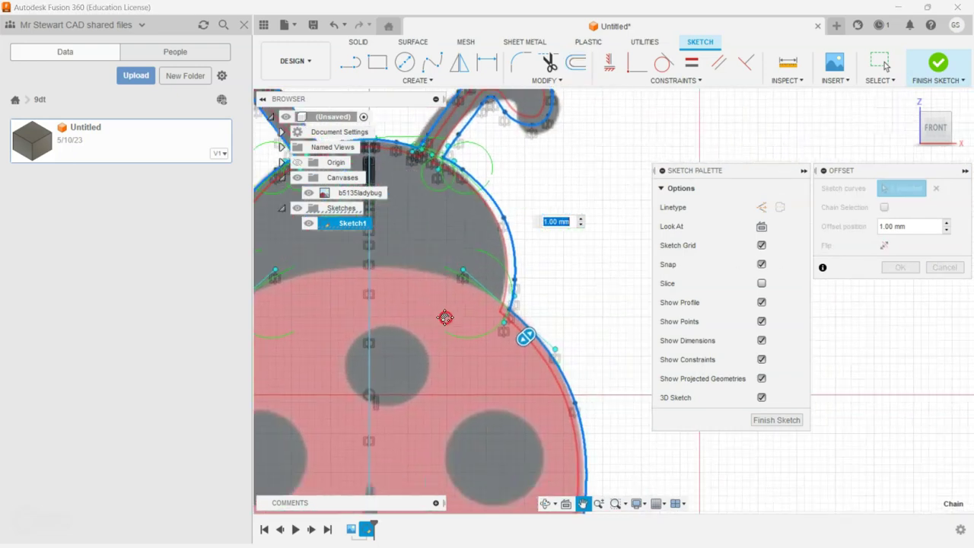
left_click_drag(525, 338, 539, 323)
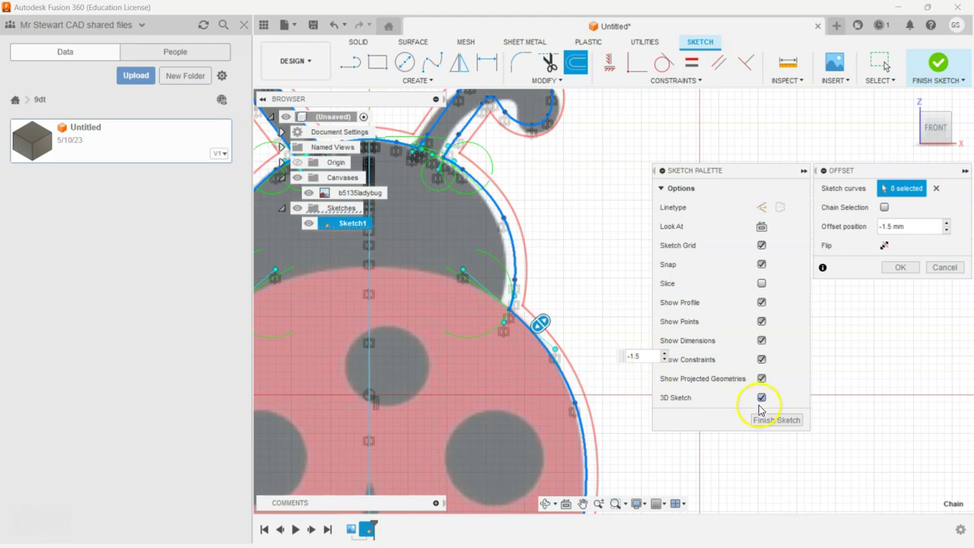
left_click(899, 268)
scroll(752, 327, "down", 5)
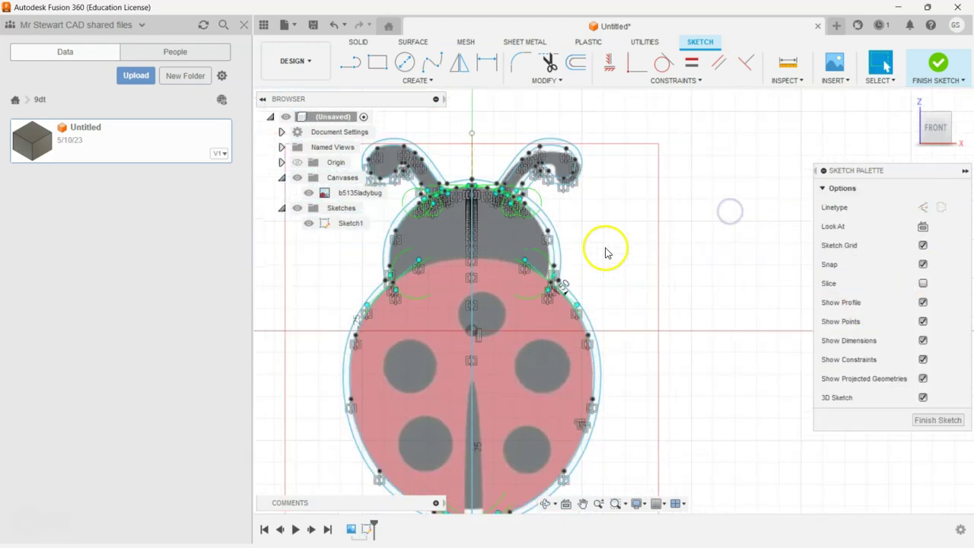
Finish the sketch and extrude the narrow rim profile between the two ladybug outlines to one side as a new body
left_click(940, 67)
left_click_drag(940, 126, 919, 102)
mouse_move(919, 102)
middle_mouse_down("shift")
mouse_move(936, 122)
mouse_move(917, 104)
middle_mouse_up("shift")
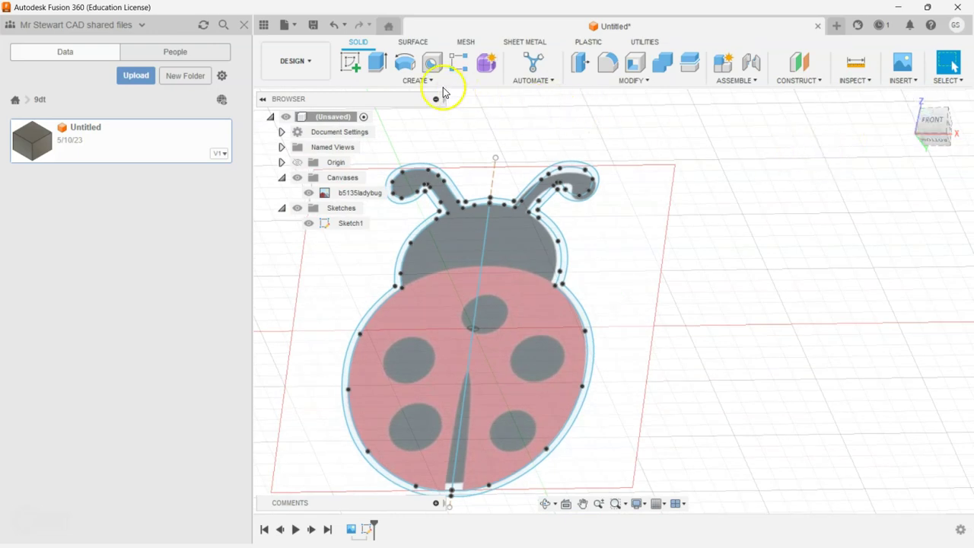
left_click(378, 67)
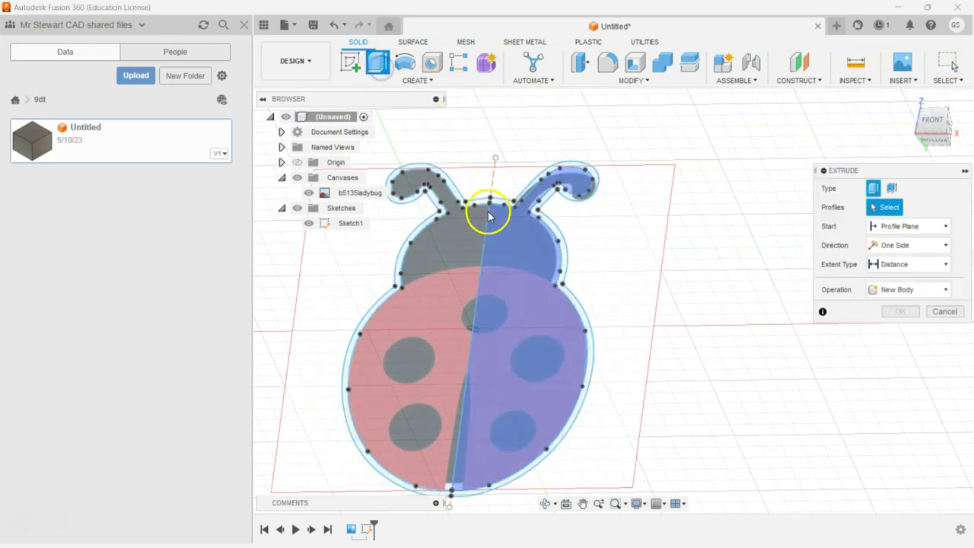
left_click(564, 270)
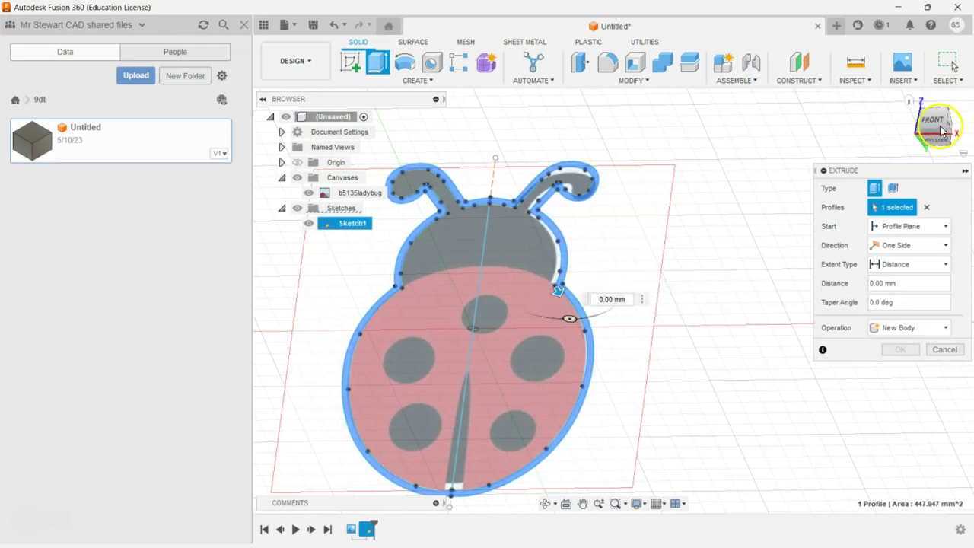
left_click_drag(939, 130, 926, 110)
left_click_drag(562, 303, 590, 367)
left_click(898, 351)
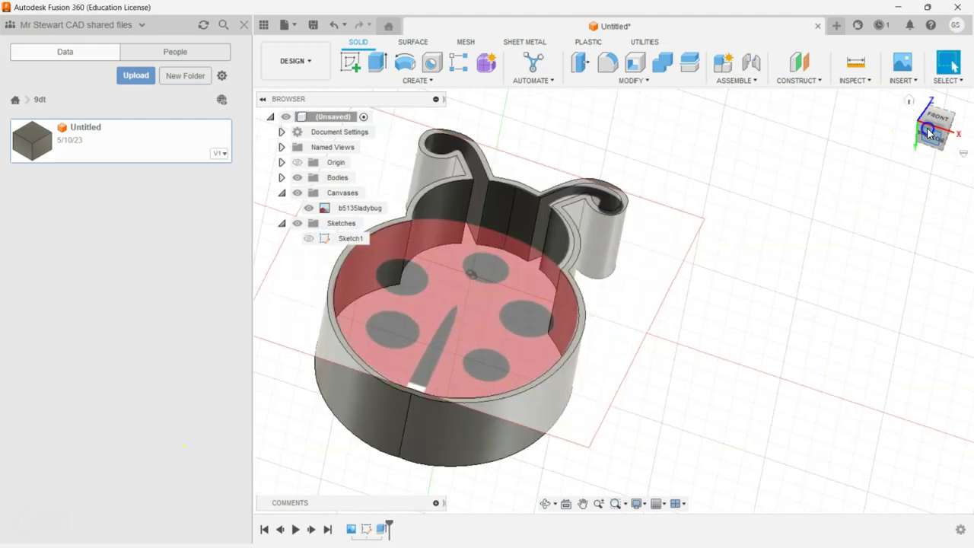
mouse_move(929, 131)
left_mouse_down()
mouse_move(935, 137)
mouse_move(962, 107)
mouse_move(973, 81)
left_mouse_up()
left_click_drag(4, 81, 821, 169)
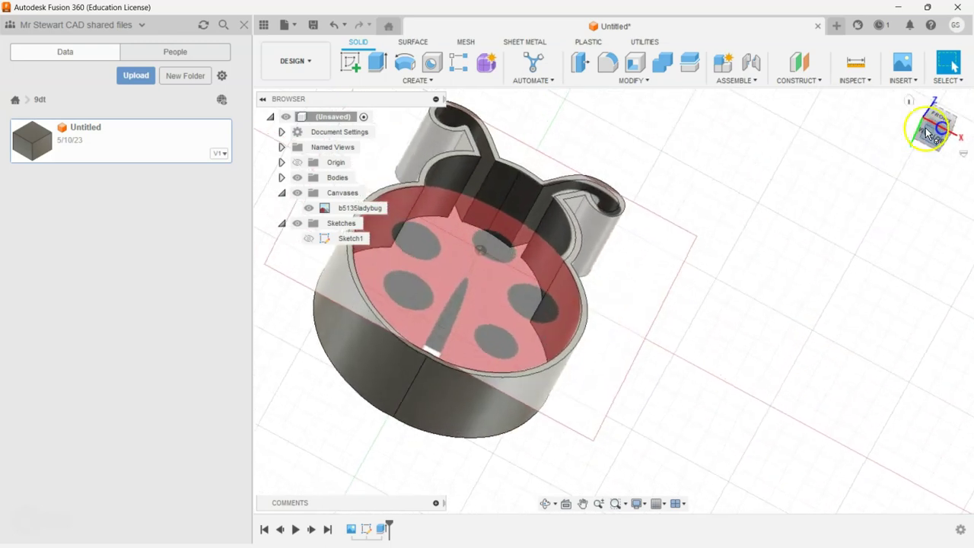
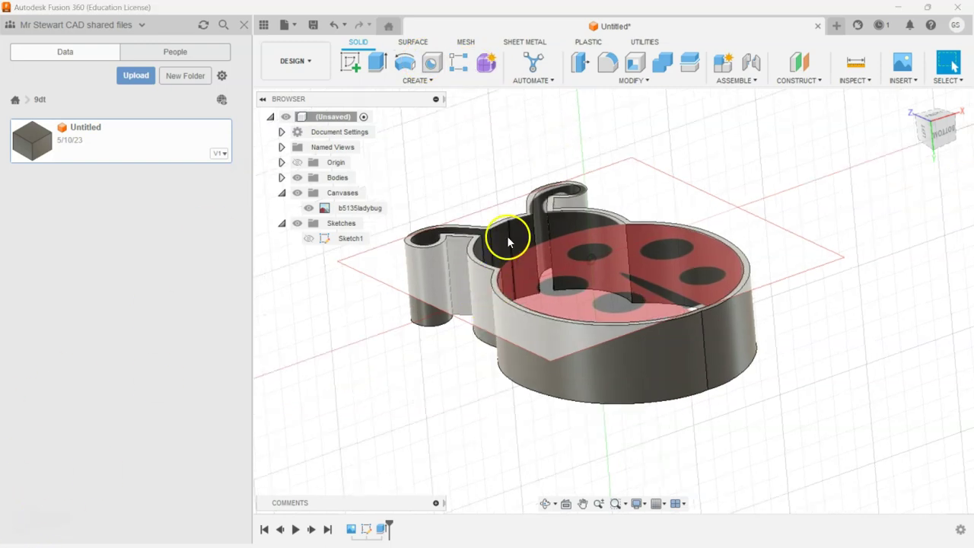
Start a new sketch on the flat face of the thin ladybug rim
left_click(350, 62)
scroll(495, 298, "up", 3)
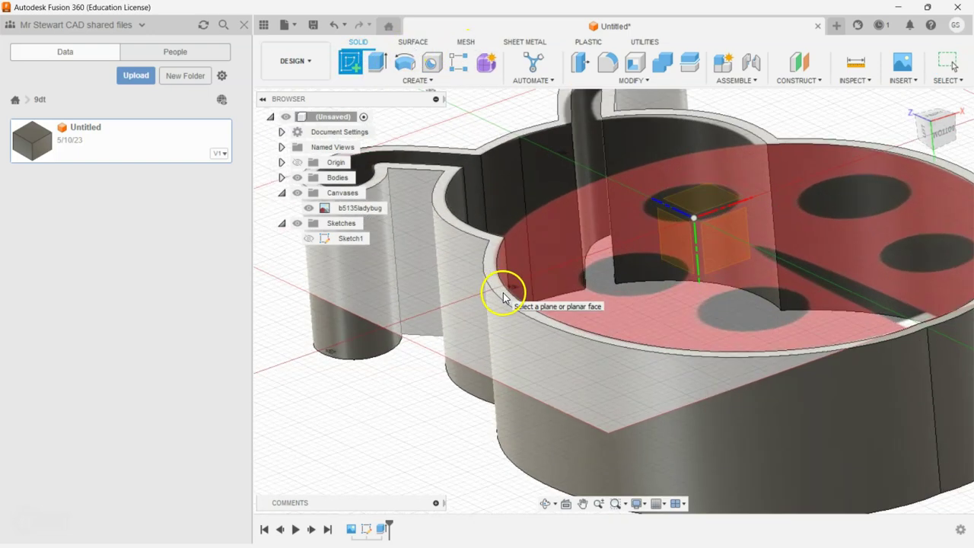
left_click(500, 293)
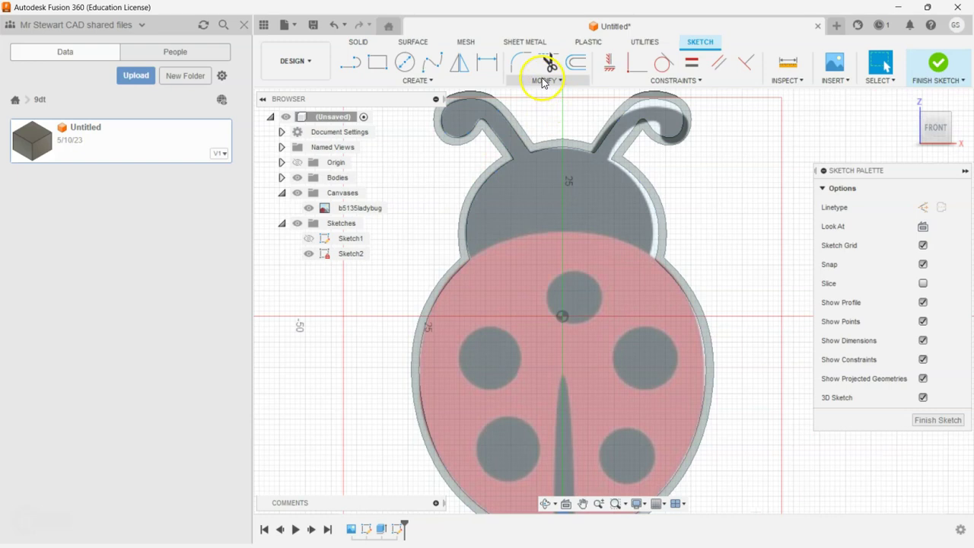
Offset the ten outer rim curves outward with an offset position of 5 mm, chain selection off, and finish the sketch
left_click(577, 63)
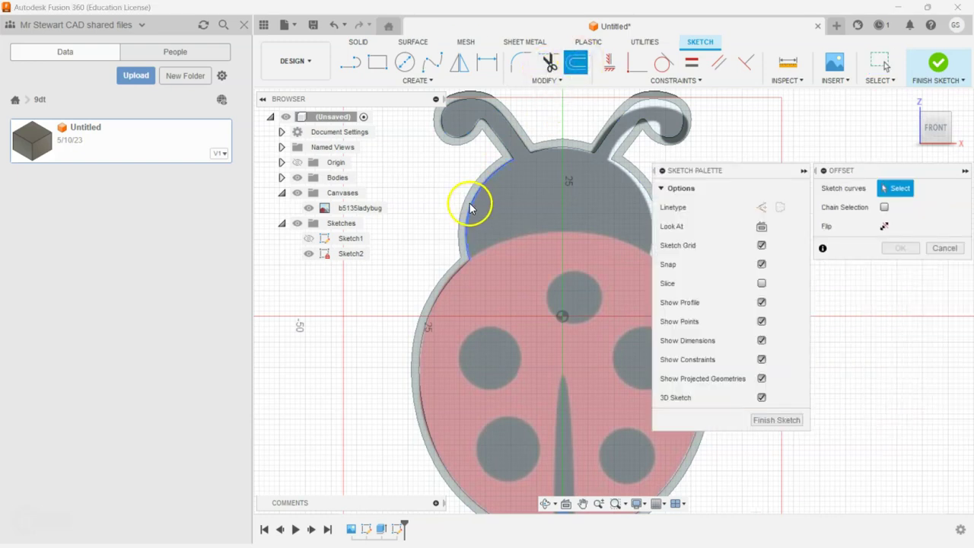
left_click(466, 204)
left_click(448, 277)
left_click(487, 137)
left_click(522, 137)
left_click(547, 143)
left_click(580, 144)
left_click(600, 130)
left_click(630, 146)
left_click(636, 172)
middle_click_drag(554, 270, 498, 141)
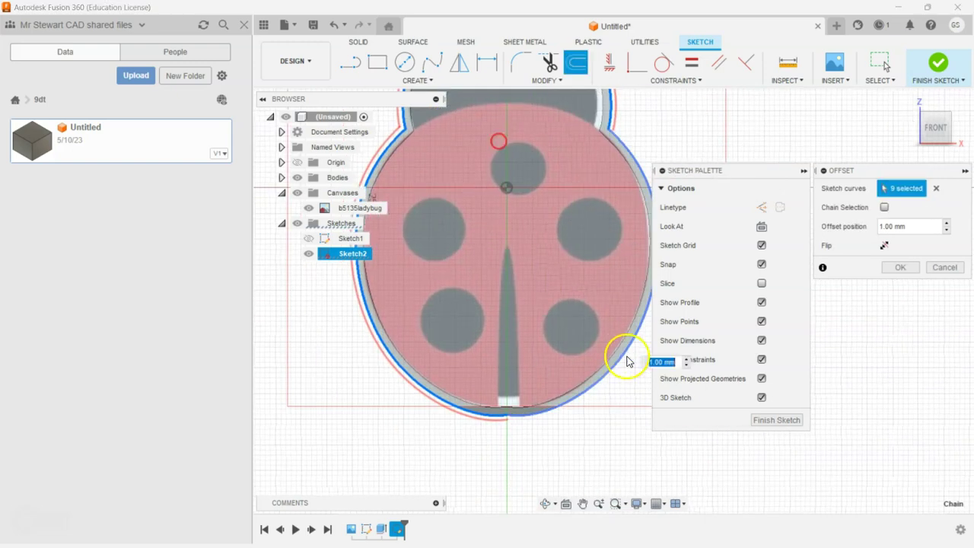
left_click(635, 311)
mouse_move(627, 358)
left_mouse_down()
mouse_move(623, 348)
mouse_move(639, 365)
left_mouse_up()
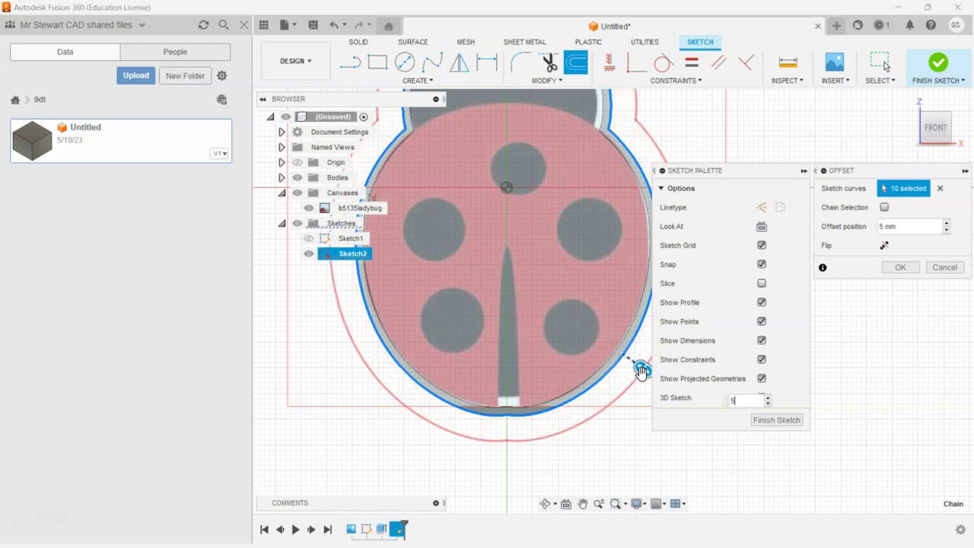
left_click(778, 420)
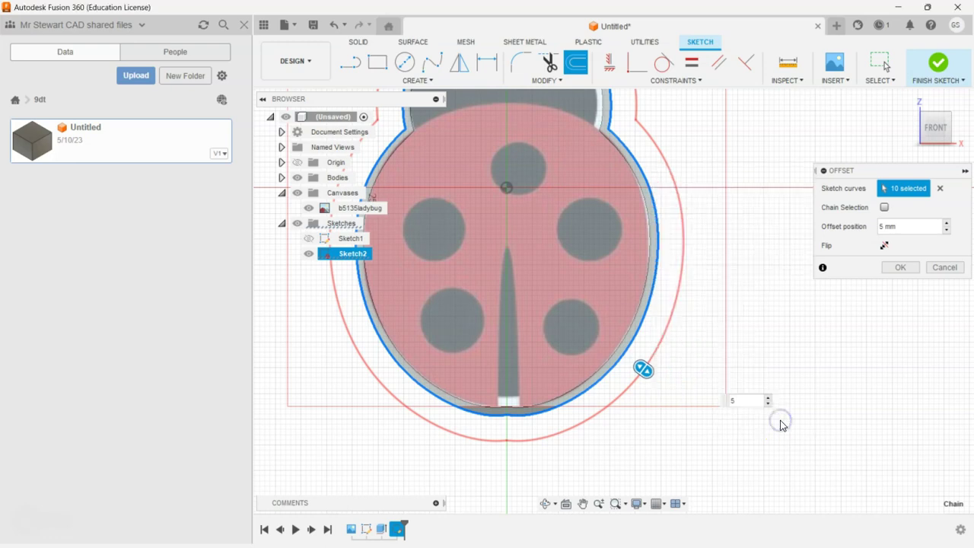
Extrude the flange ring and the narrow rim profile to one side by -4 mm, joined to the existing body
mouse_move(937, 134)
middle_mouse_down("shift")
mouse_move(920, 82)
mouse_move(906, 78)
mouse_move(918, 79)
middle_mouse_up("shift")
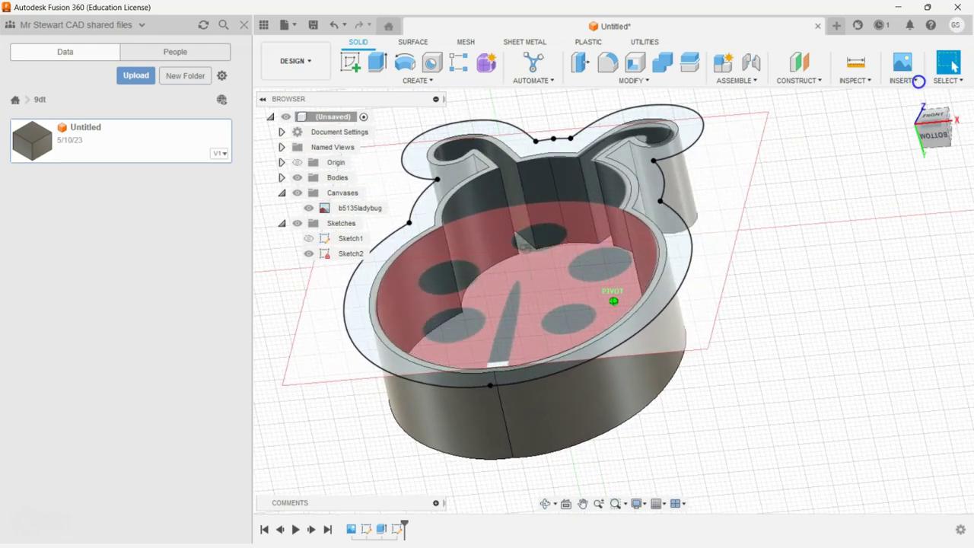
left_click(379, 65)
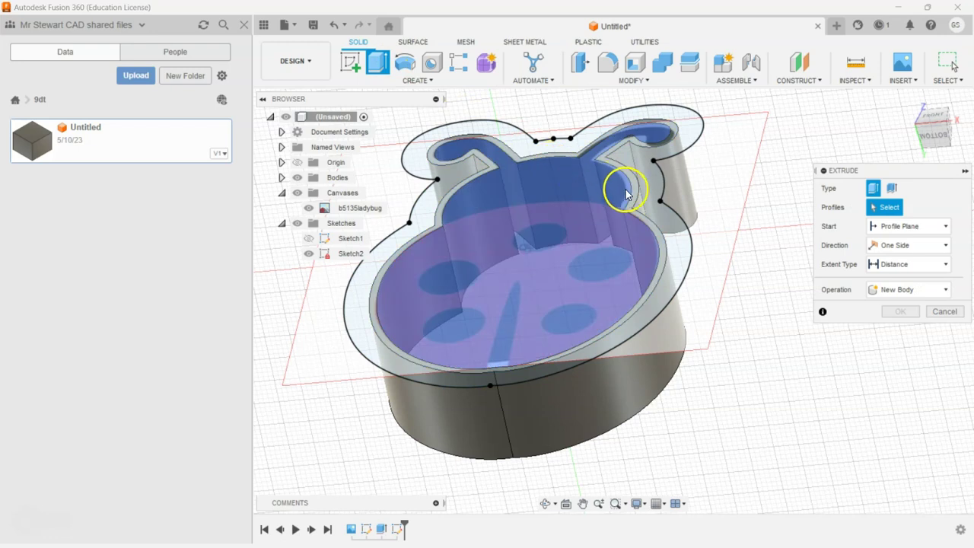
left_click(625, 194)
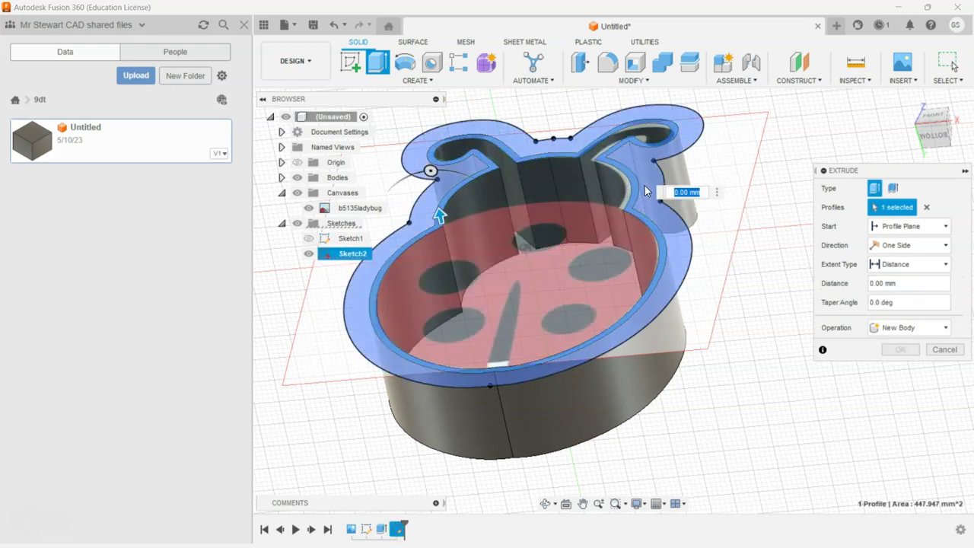
left_click(644, 189)
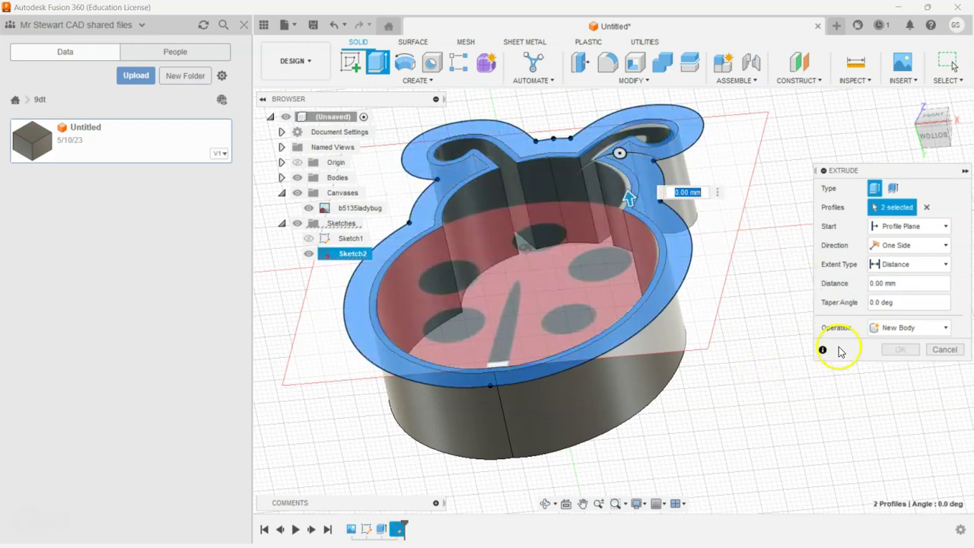
left_click_drag(627, 200, 631, 214)
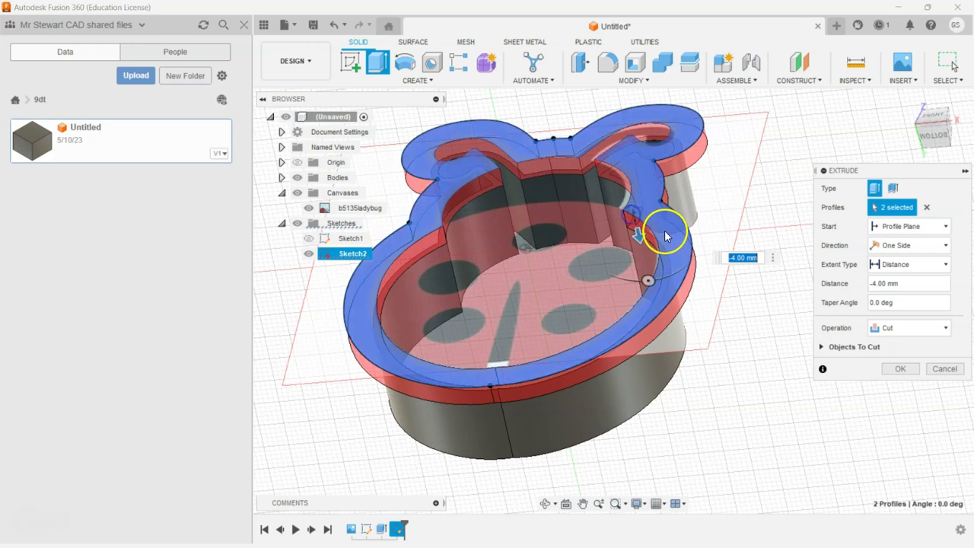
left_click(887, 326)
left_click(889, 346)
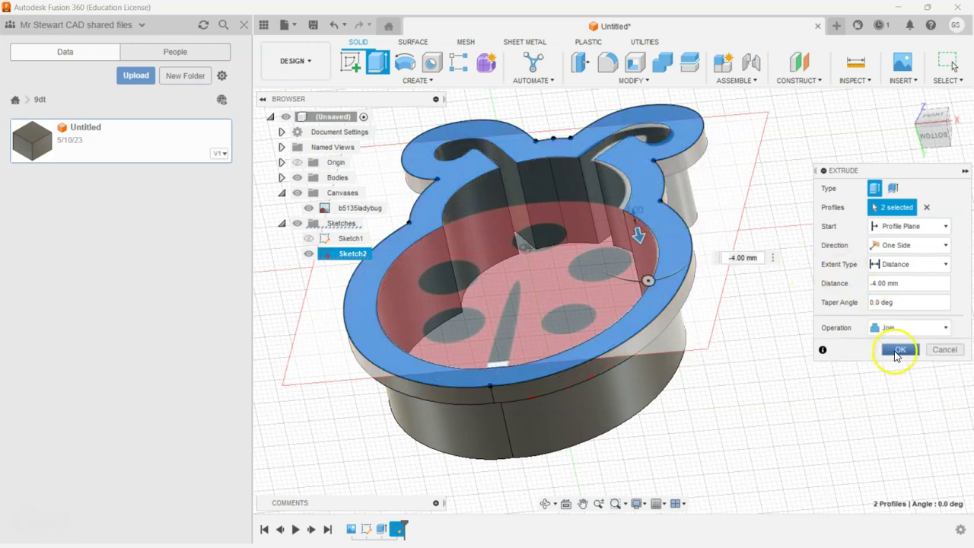
left_click(896, 350)
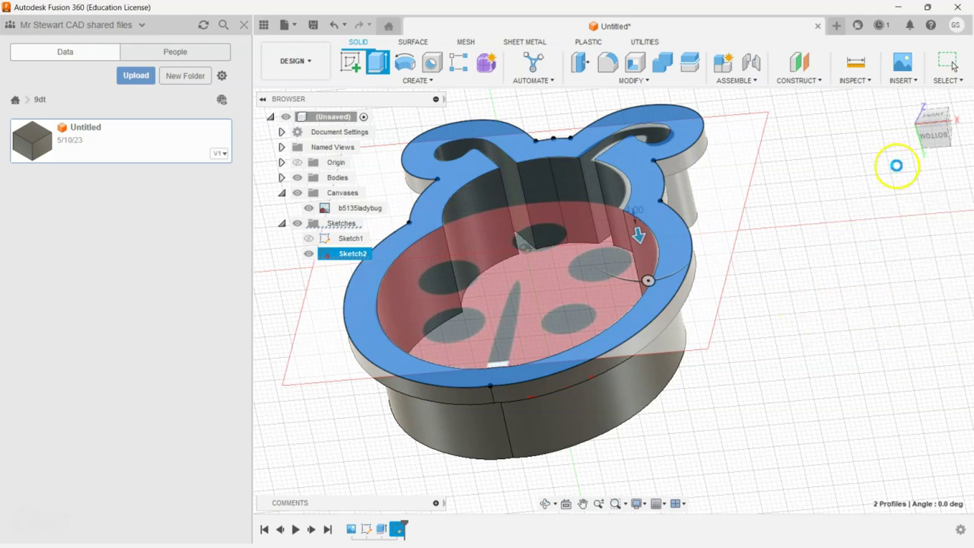
Fillet the eight inside-corner edges where the flange meets the outer wall around the ladybug with a 3 mm constant radius
left_click_drag(941, 133, 901, 102)
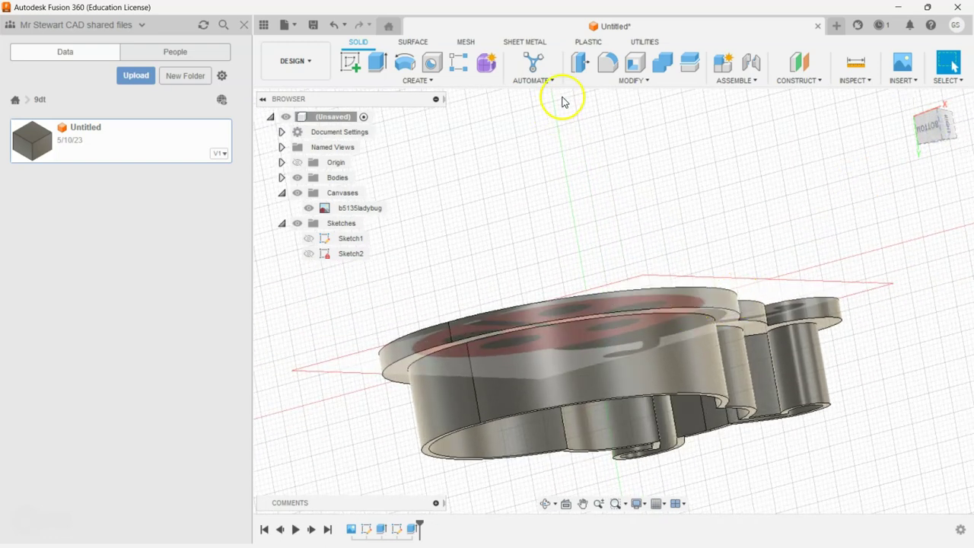
left_click(602, 74)
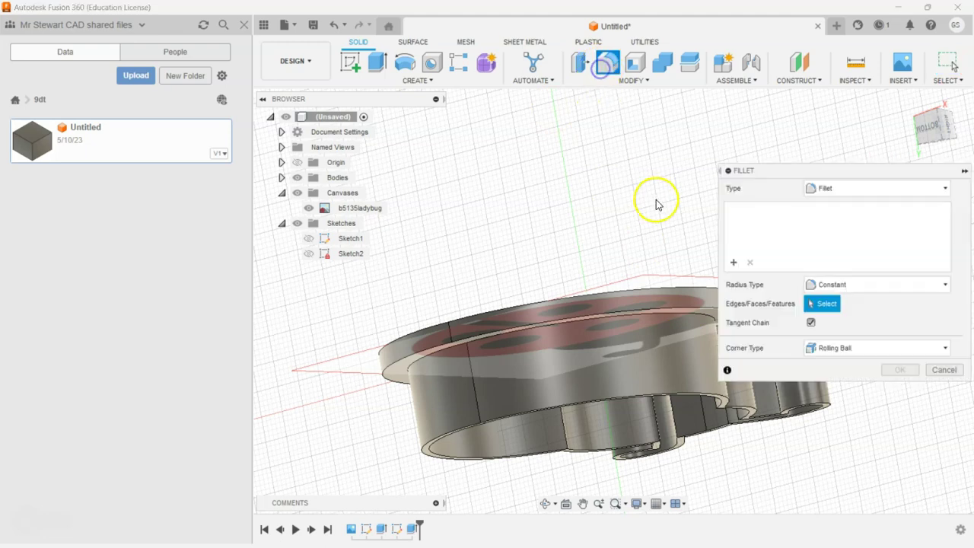
left_click(681, 313)
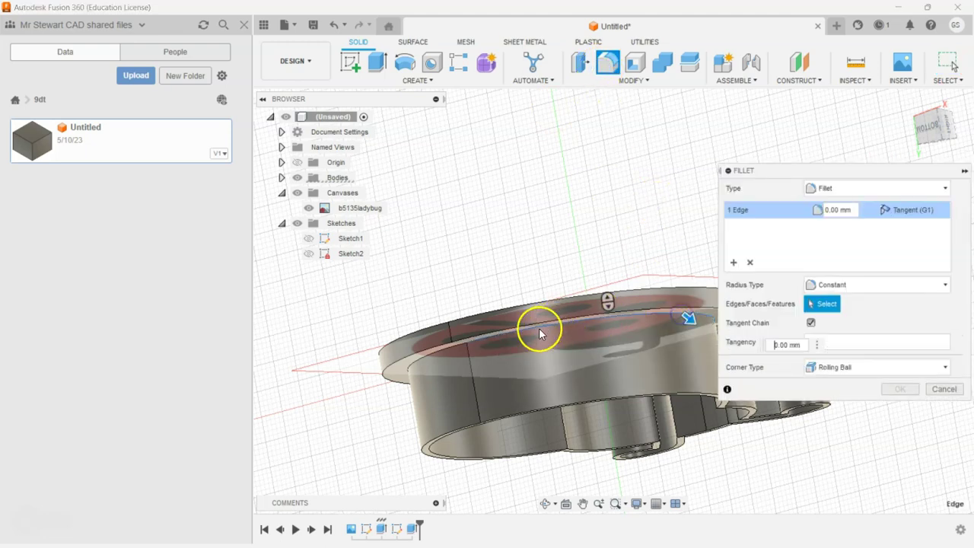
left_click(459, 351)
middle_click_drag(458, 346, 490, 310, "shift")
left_click(703, 400)
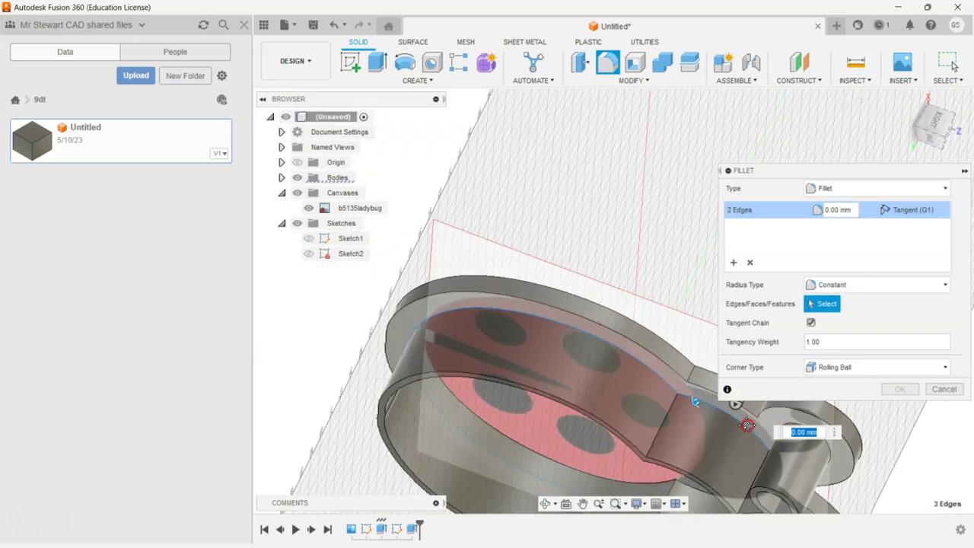
middle_click_drag(812, 432, 626, 401)
left_click(640, 420)
middle_click_drag(659, 450, 695, 417)
left_click(702, 450)
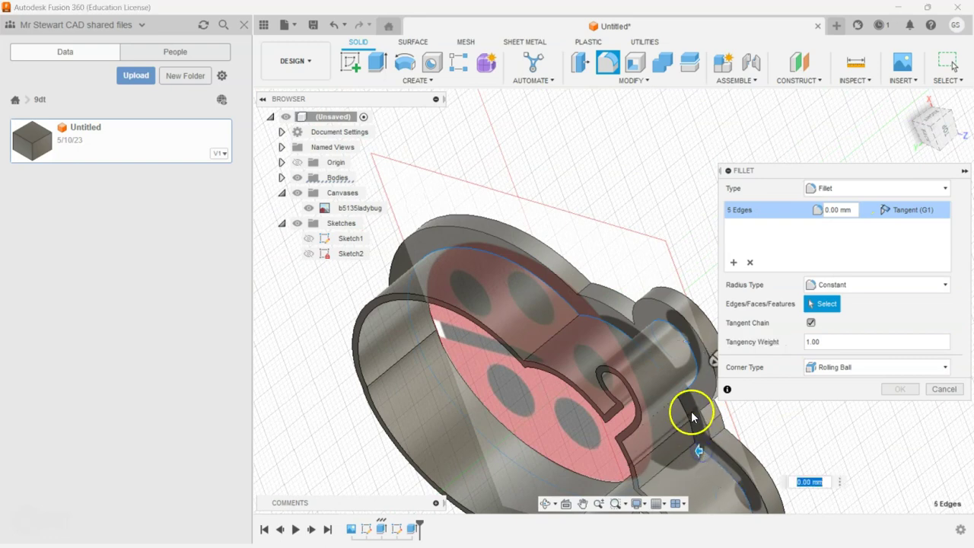
scroll(684, 411, "up", 3)
middle_click_drag(923, 150, 513, 342, "shift")
left_click(510, 341)
left_click(543, 402)
middle_click_drag(543, 402, 640, 232, "shift")
left_click(550, 352)
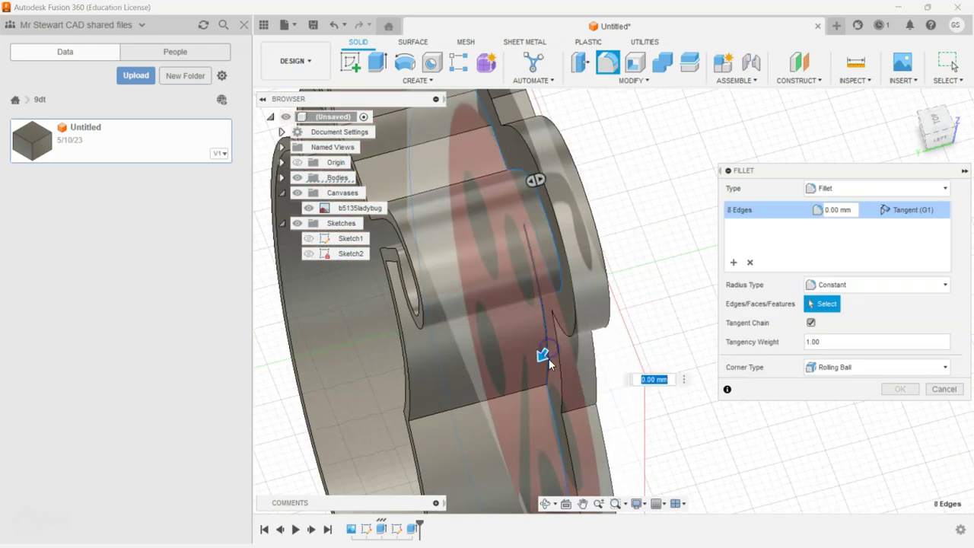
left_click_drag(542, 356, 539, 370)
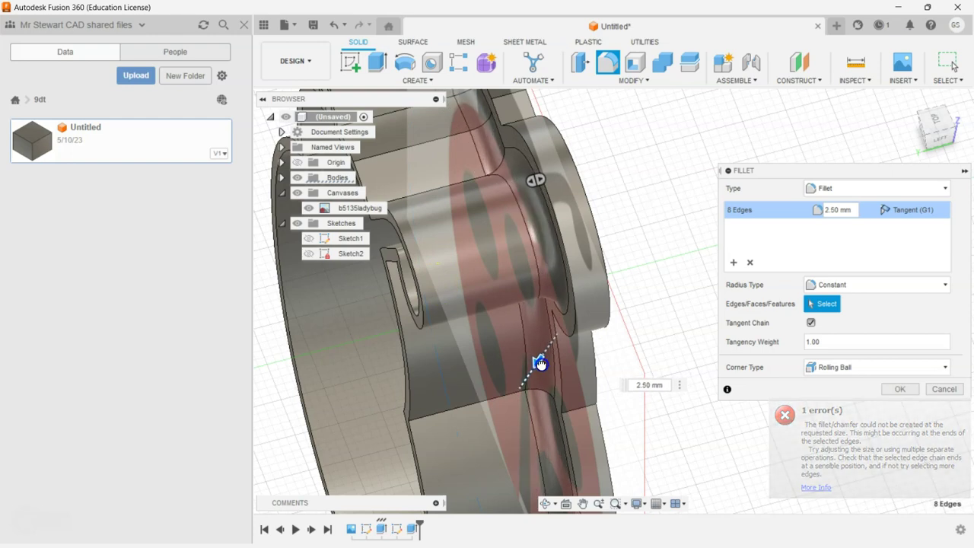
left_click(652, 388)
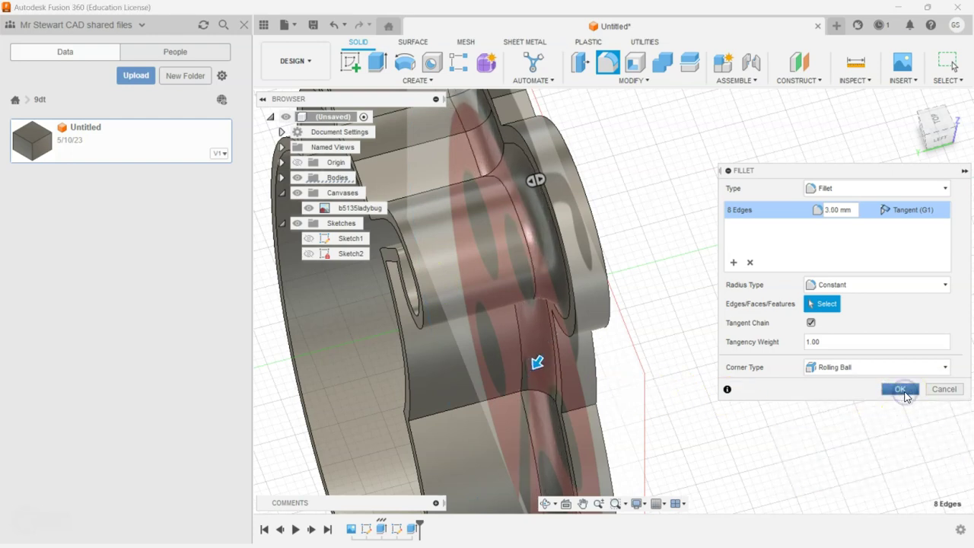
left_click(901, 389)
Hide the b5135ladybug canvas and collapse the Canvases and Sketches folders
left_click_drag(938, 143, 920, 86)
middle_click_drag(806, 308, 815, 129, "shift")
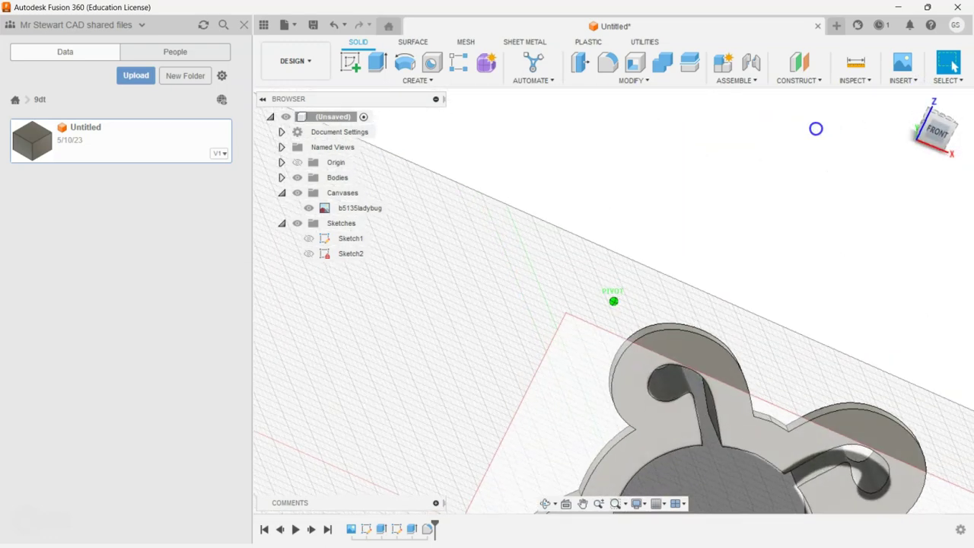
left_click(946, 152)
scroll(816, 358, "down", 3)
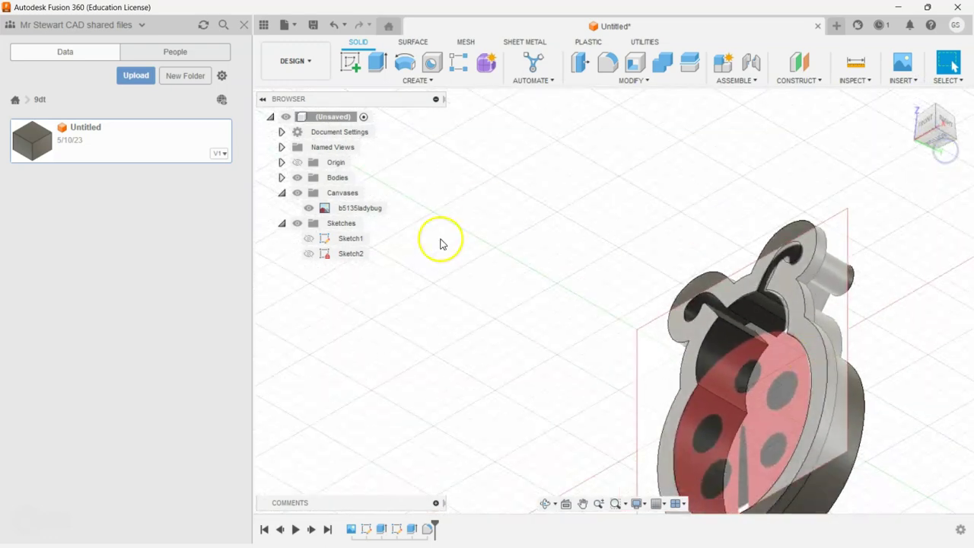
left_click(309, 207)
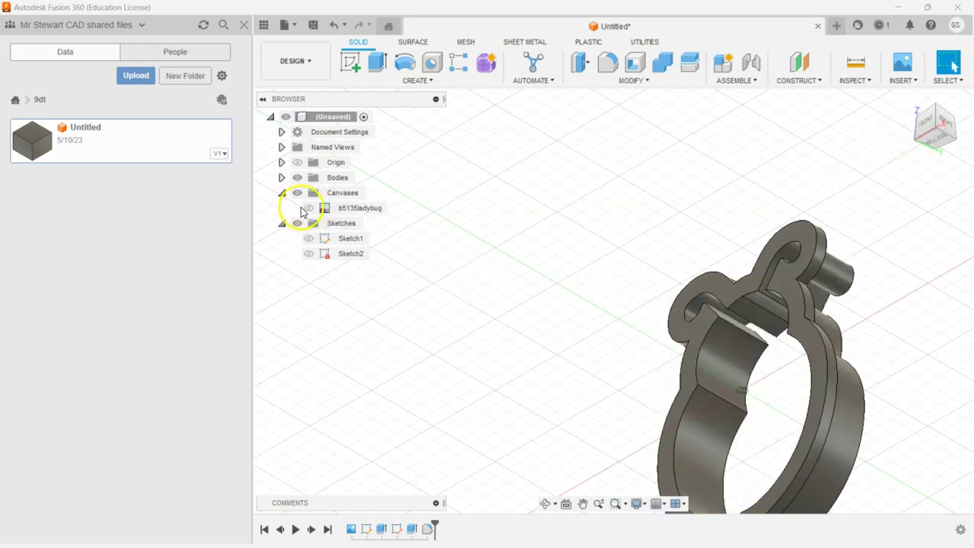
left_click(310, 213)
mouse_move(676, 337)
middle_mouse_down()
mouse_move(522, 265)
mouse_move(930, 113)
mouse_move(846, 102)
mouse_move(886, 143)
mouse_move(915, 142)
middle_mouse_up()
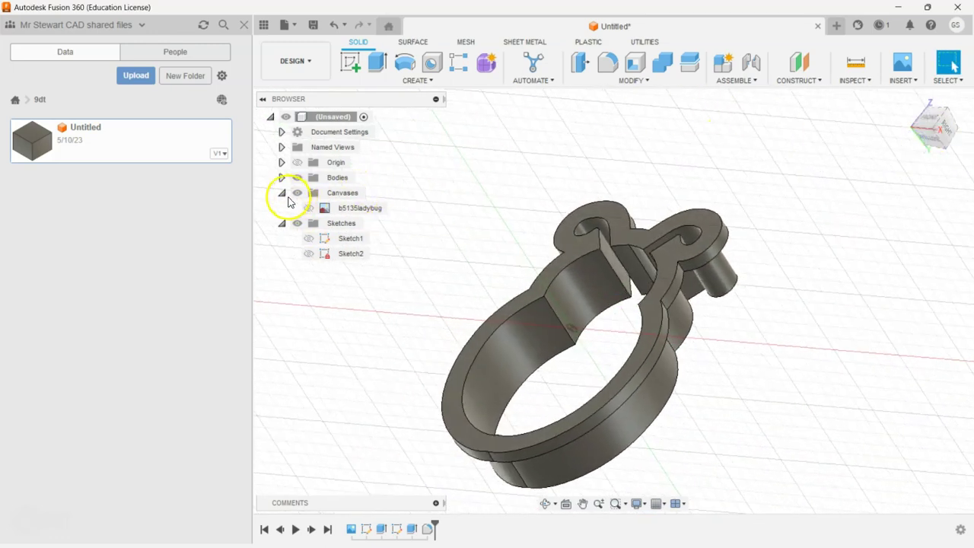
left_click(284, 194)
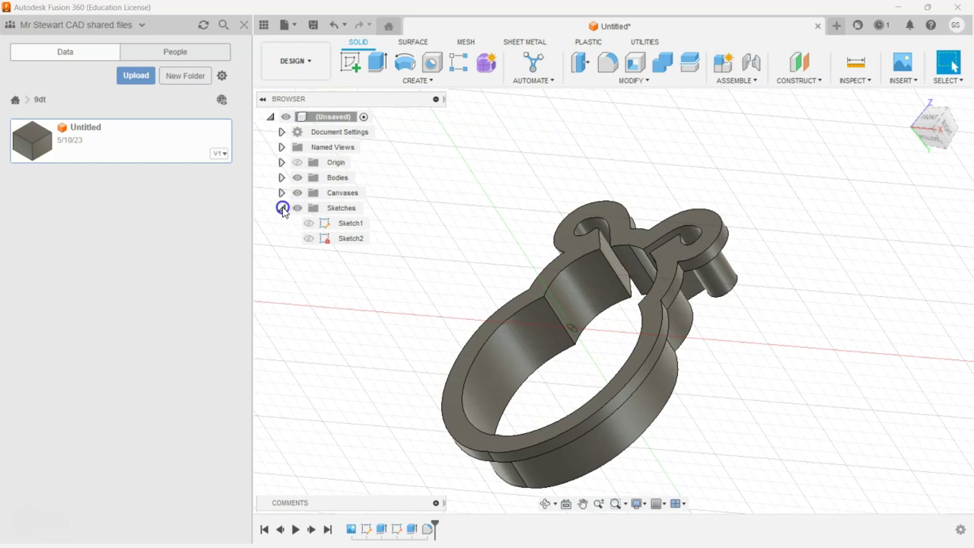
left_click(281, 208)
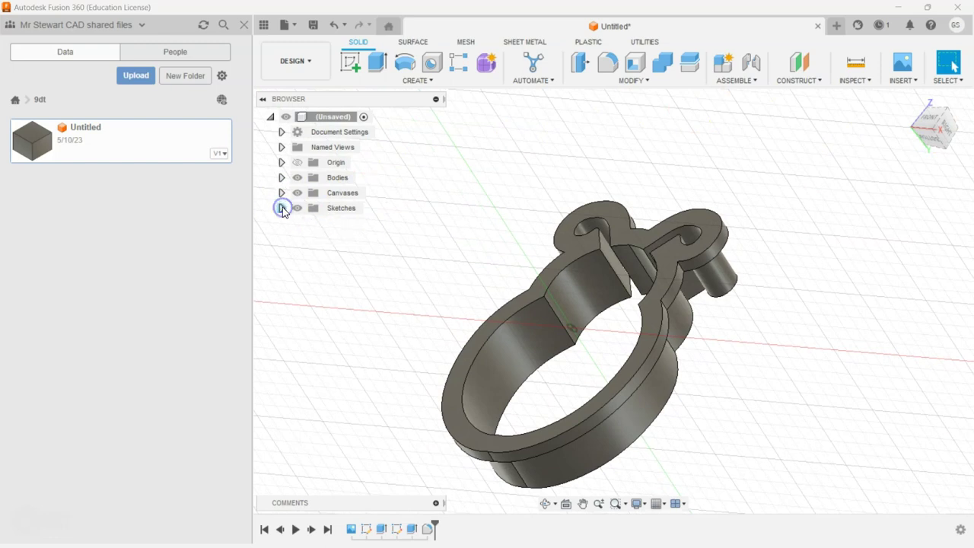
Start a new sketch on the flat face of the flange
left_click(349, 63)
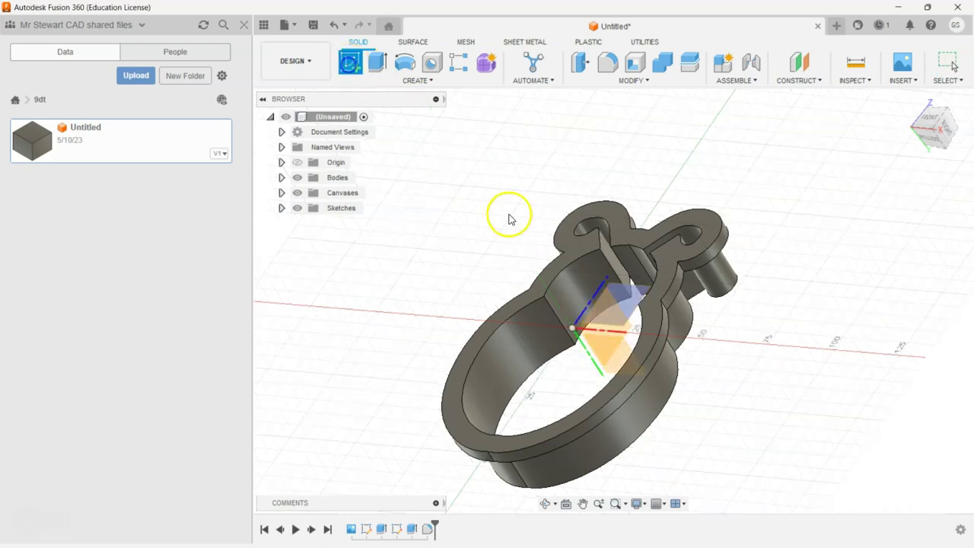
left_click(565, 258)
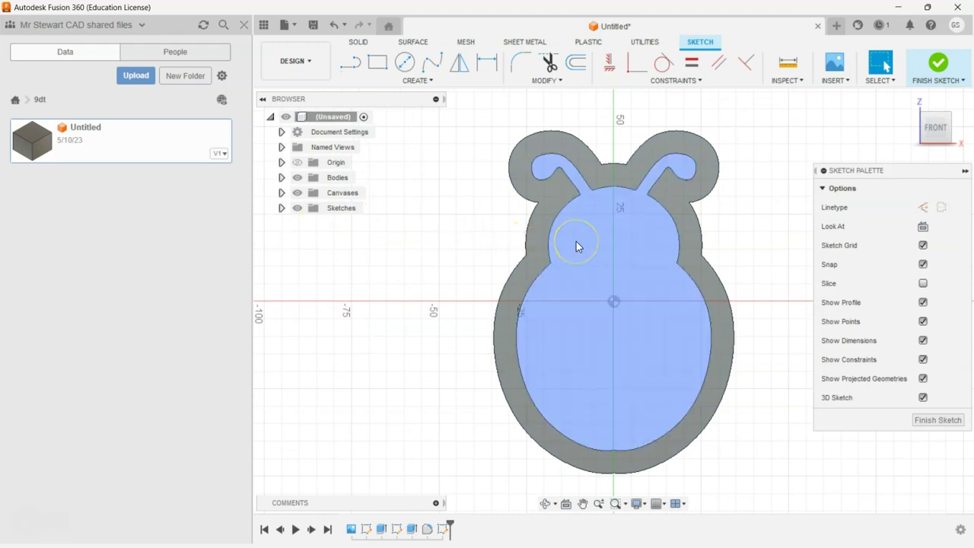
left_click(598, 232)
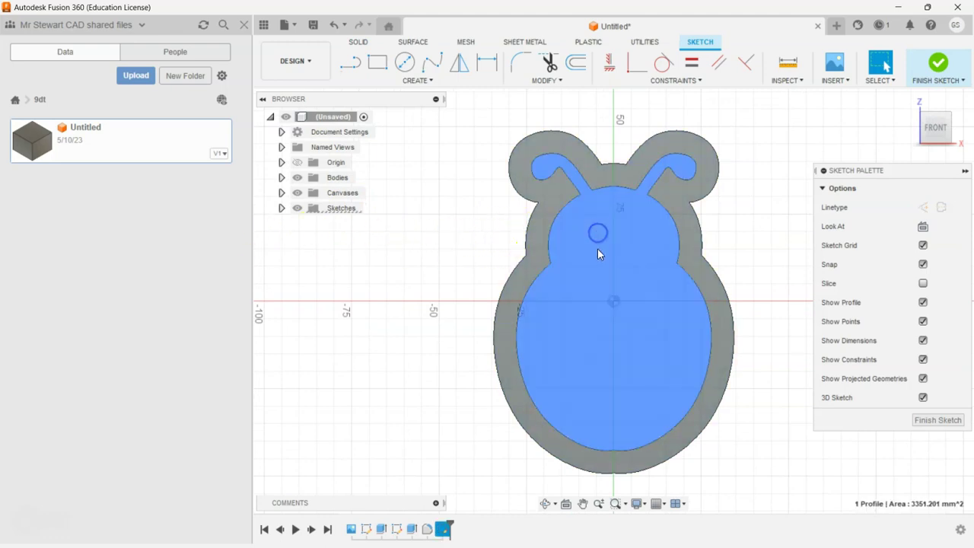
left_click(594, 223)
left_click(772, 106)
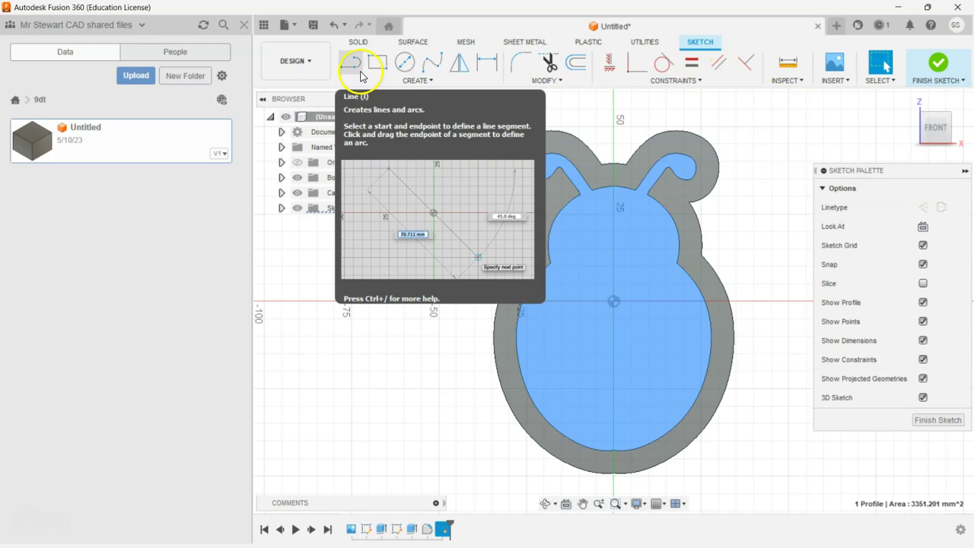
Offset the eight inner outline curves of the ladybug inward with a negative offset position, chain selection off, and finish the sketch
left_click(576, 62)
left_click(540, 278)
left_click(564, 179)
left_click(564, 179)
left_click(600, 191)
left_click(633, 189)
left_click(643, 183)
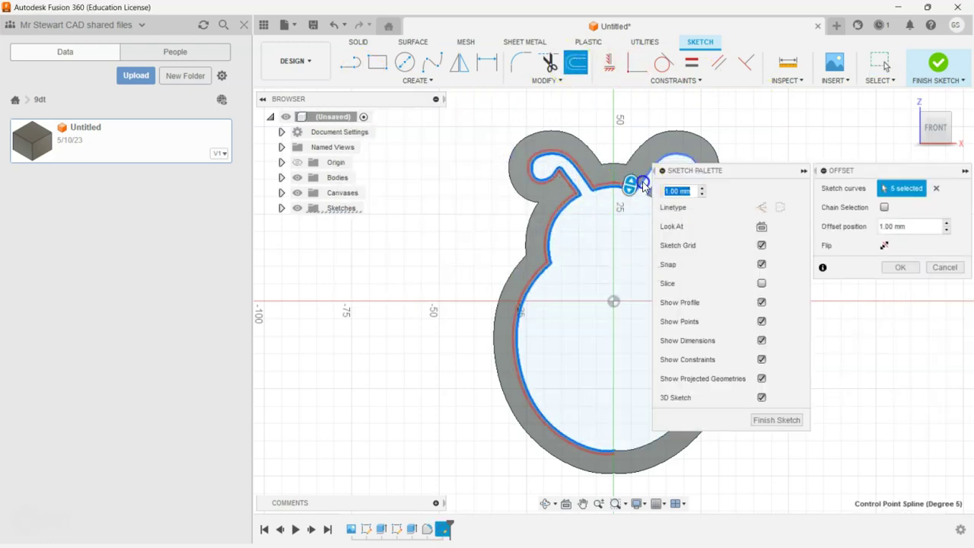
middle_click_drag(608, 238, 446, 239)
left_click(504, 213)
left_click(525, 279)
left_click_drag(528, 277, 525, 280)
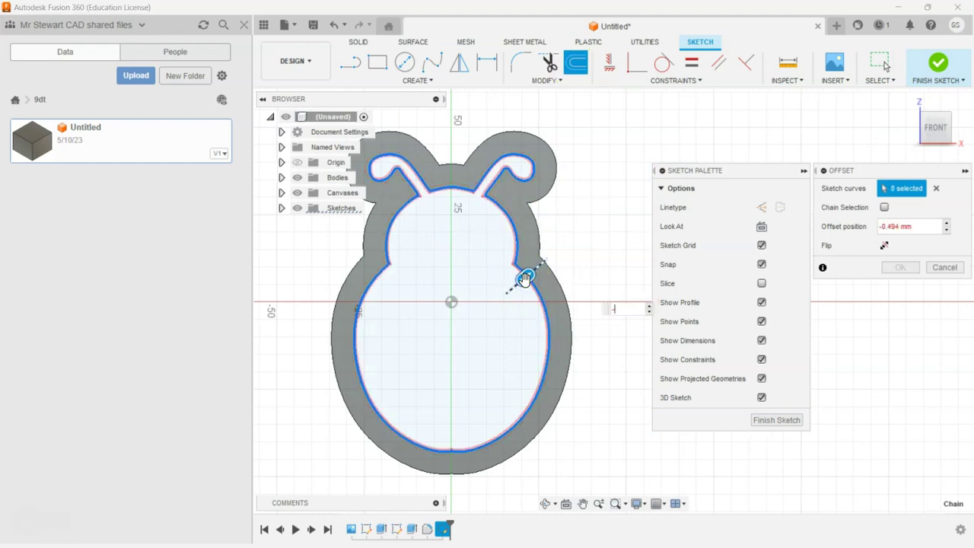
left_click(776, 420)
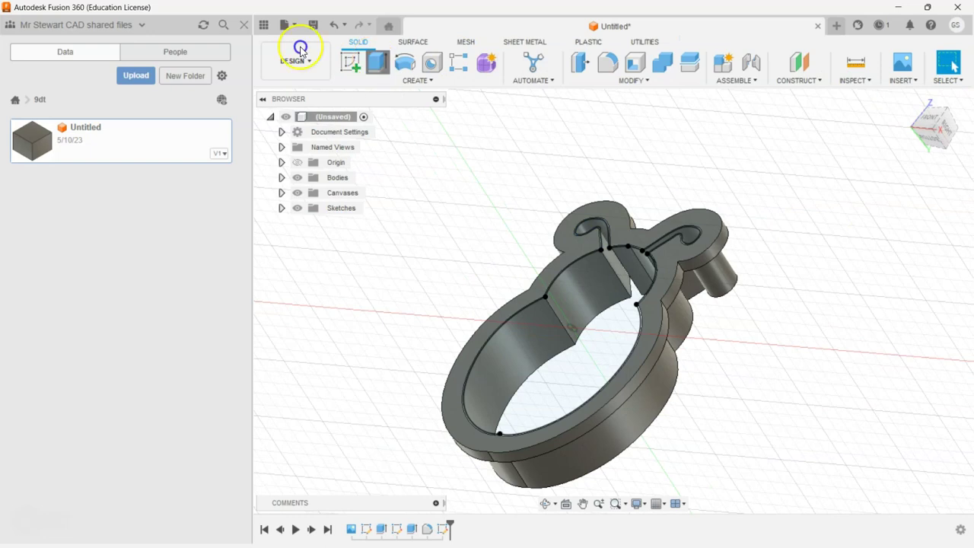
Extrude the inner ladybug profile by -5 mm as a new body inside the cutter
left_click(378, 62)
left_click(601, 265)
left_click_drag(566, 324, 569, 332)
left_click_drag(934, 141, 877, 89)
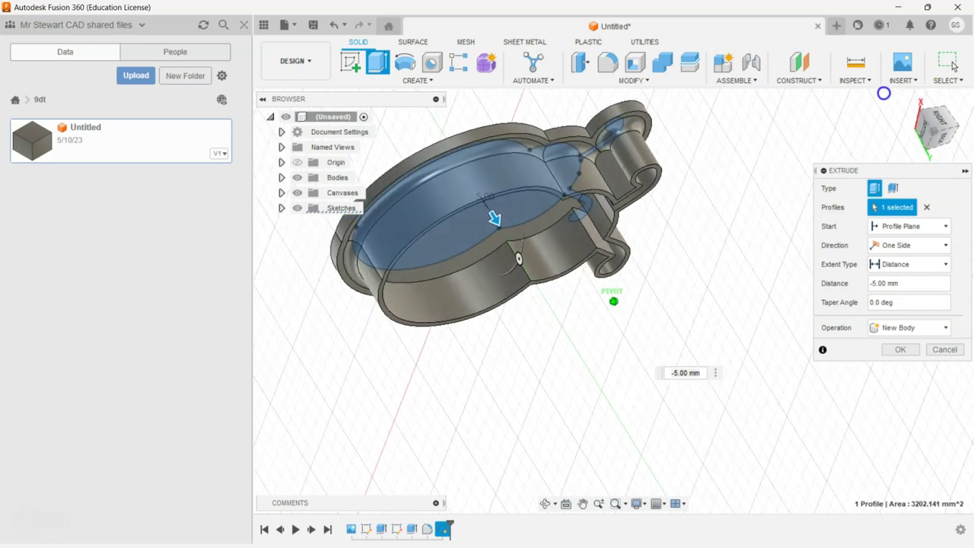
left_click(895, 348)
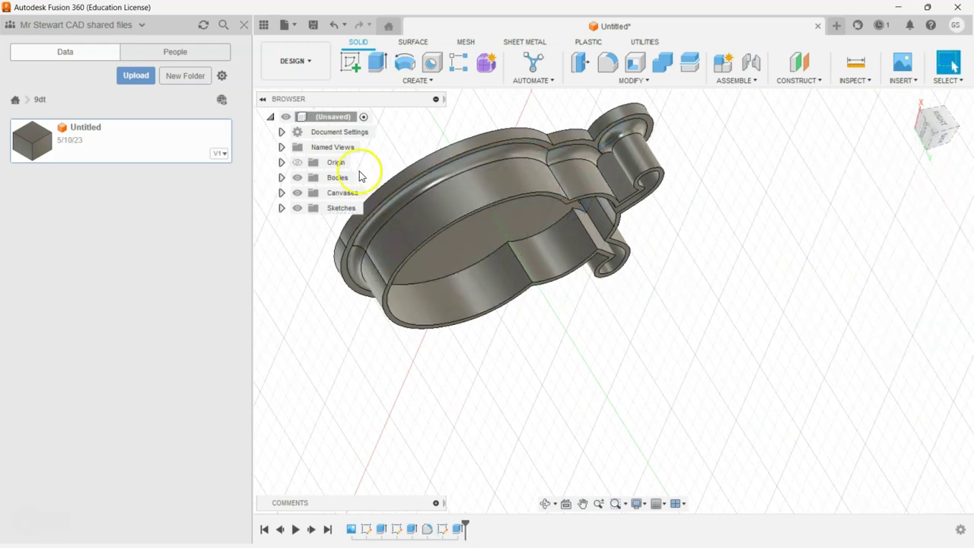
left_click(708, 180)
left_click(474, 220)
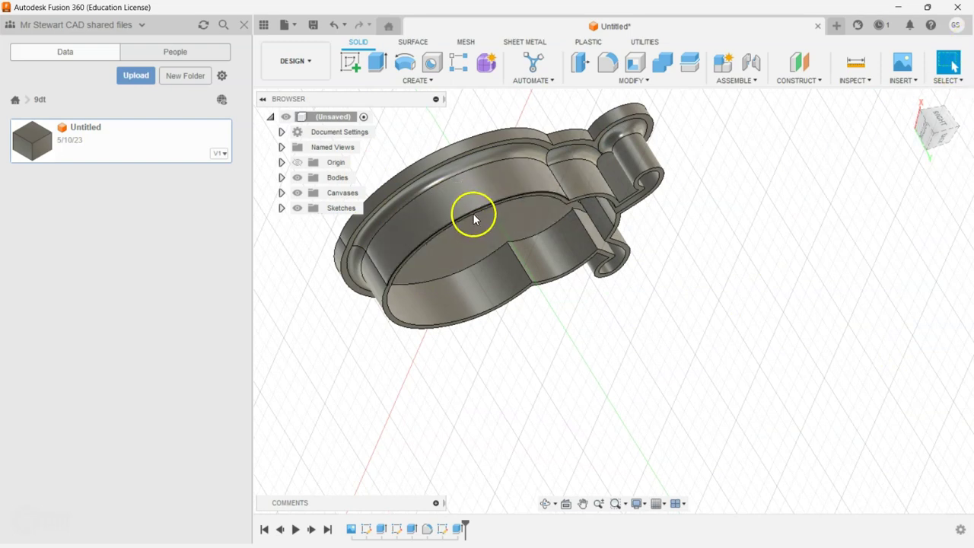
Examine the cutter and the inner body separately by toggling their visibility, and inspect the gap between them from behind
left_click(282, 177)
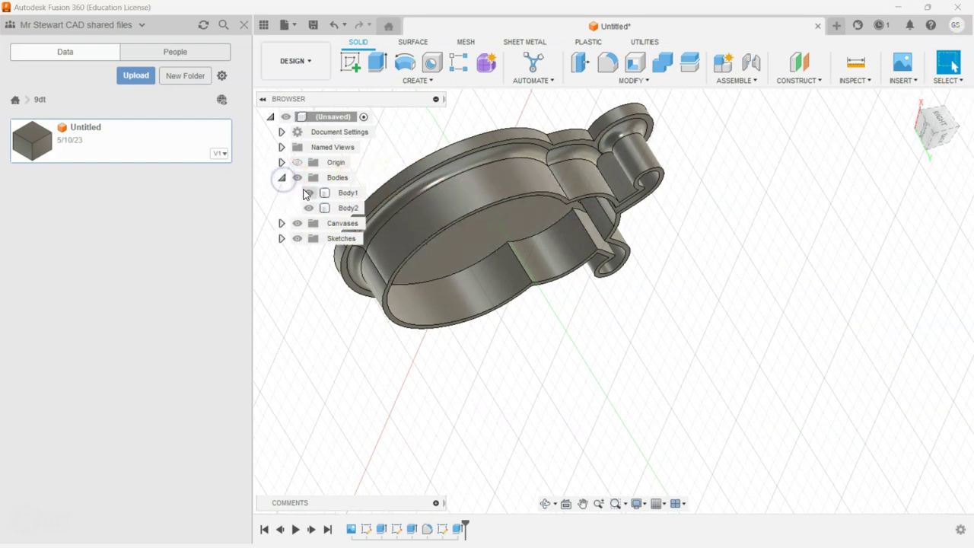
left_click(308, 195)
left_click(309, 193)
left_click(309, 193)
left_click(309, 207)
left_click(308, 207)
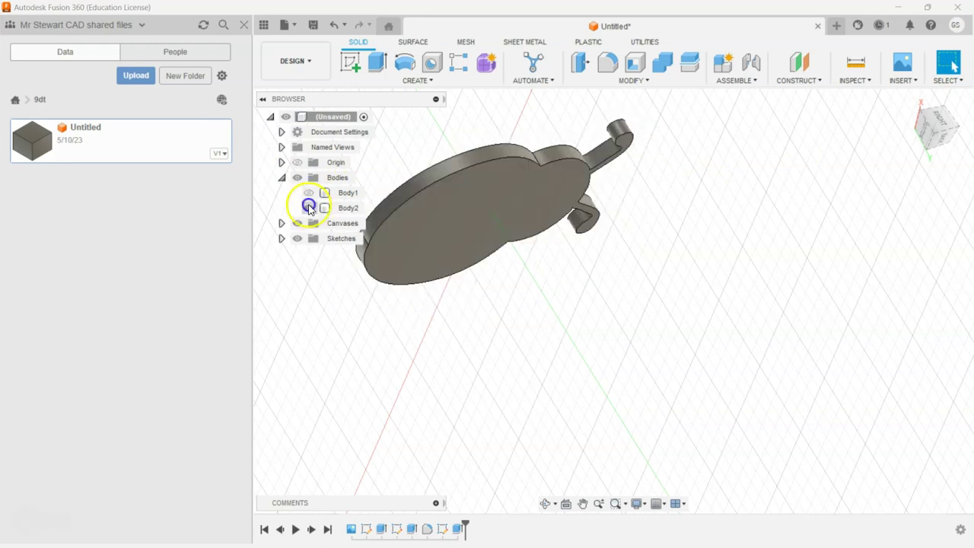
left_click(308, 193)
left_click_drag(936, 128, 496, 342)
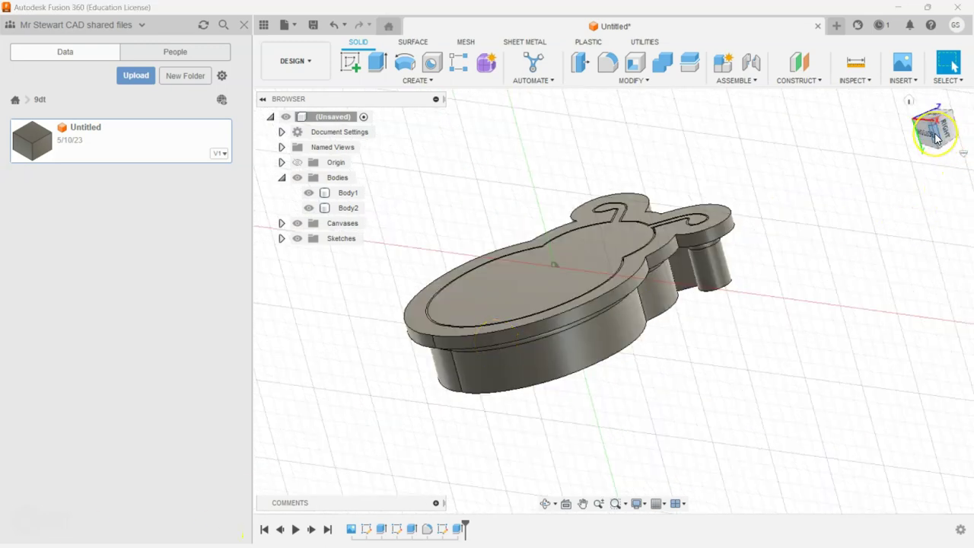
left_click_drag(936, 137, 911, 66)
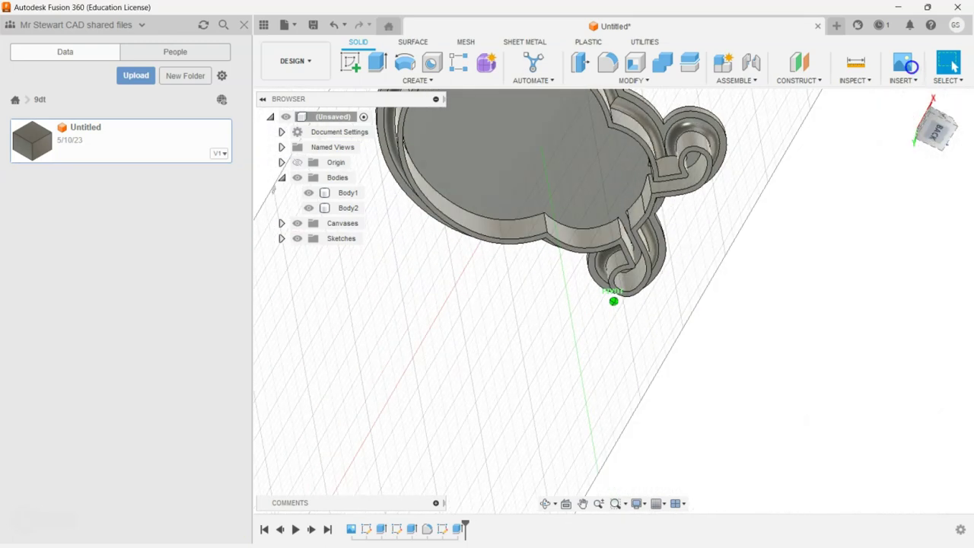
left_click(937, 140)
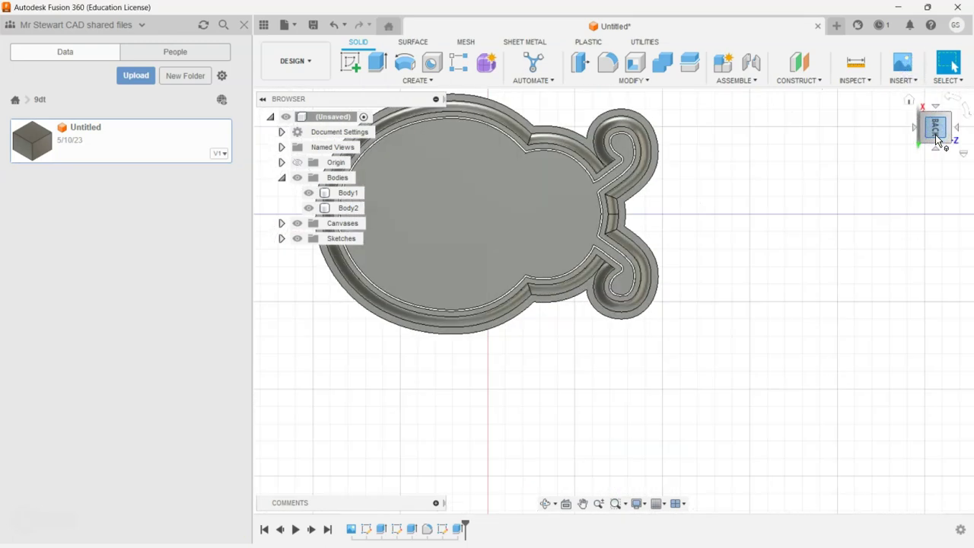
left_click(945, 99)
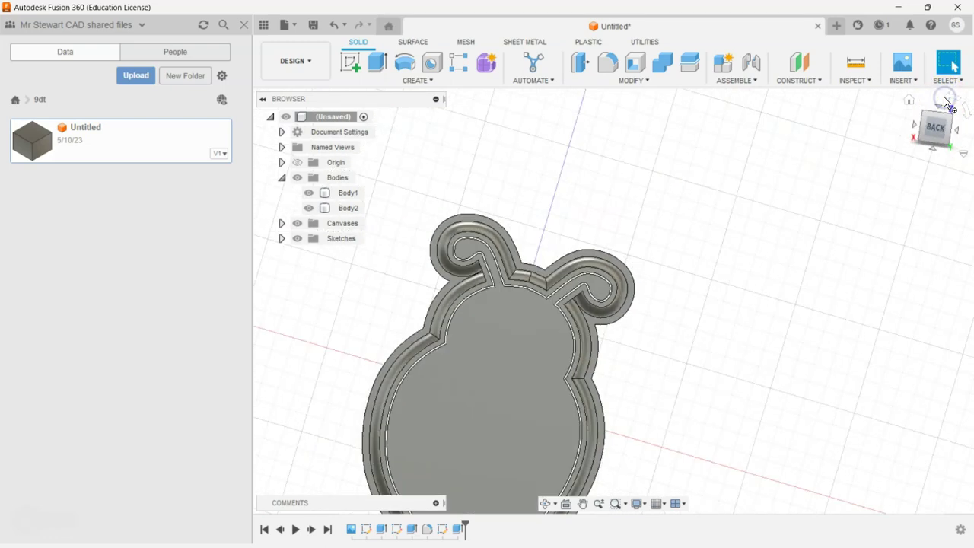
mouse_move(921, 133)
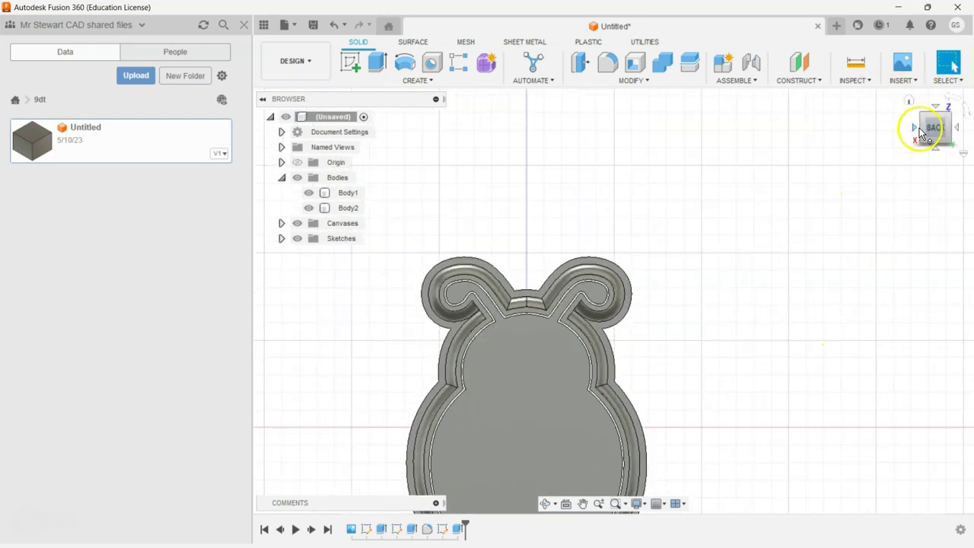
left_click(920, 114)
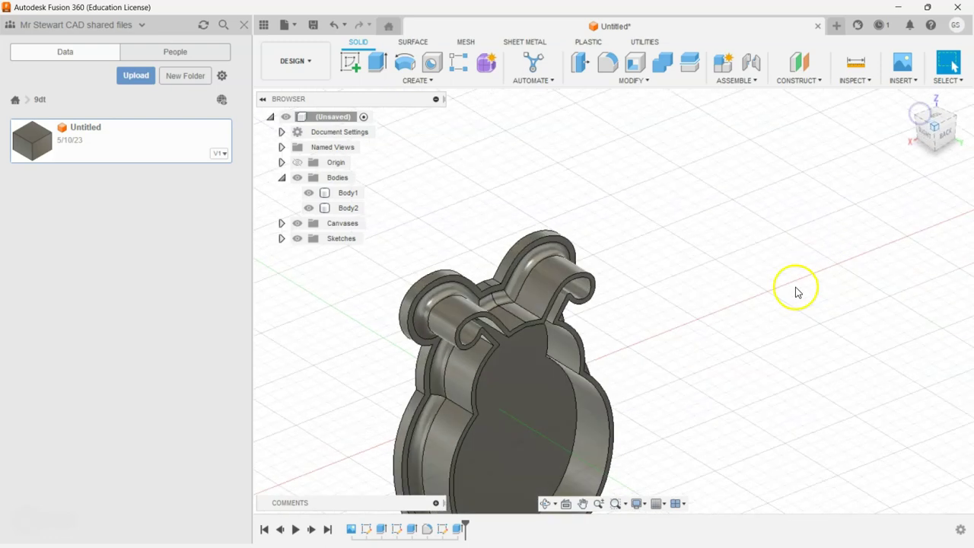
Hide the cutter body and start a new sketch on the flat back face of the inner ladybug body
left_click(306, 207)
left_click(304, 208)
left_click(309, 193)
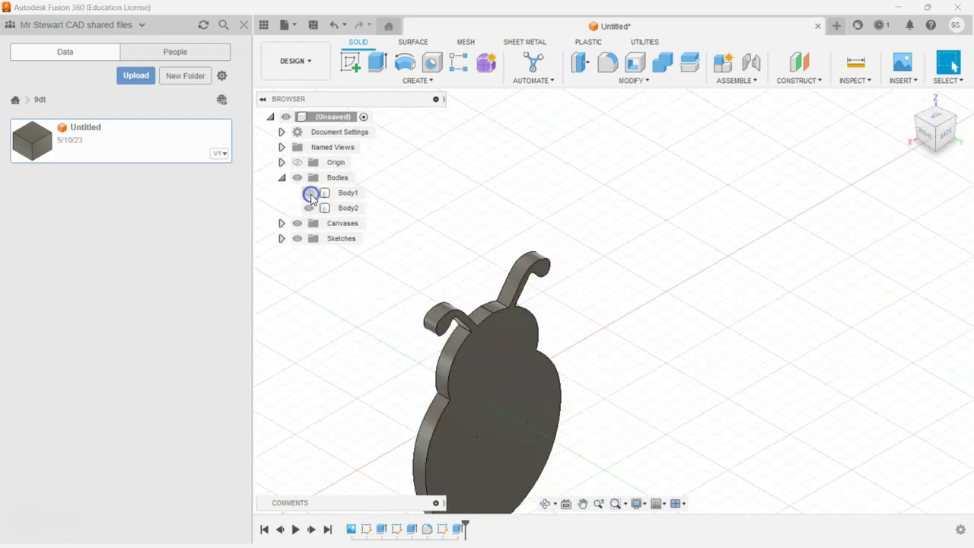
left_click(527, 430)
middle_click_drag(526, 425, 534, 316)
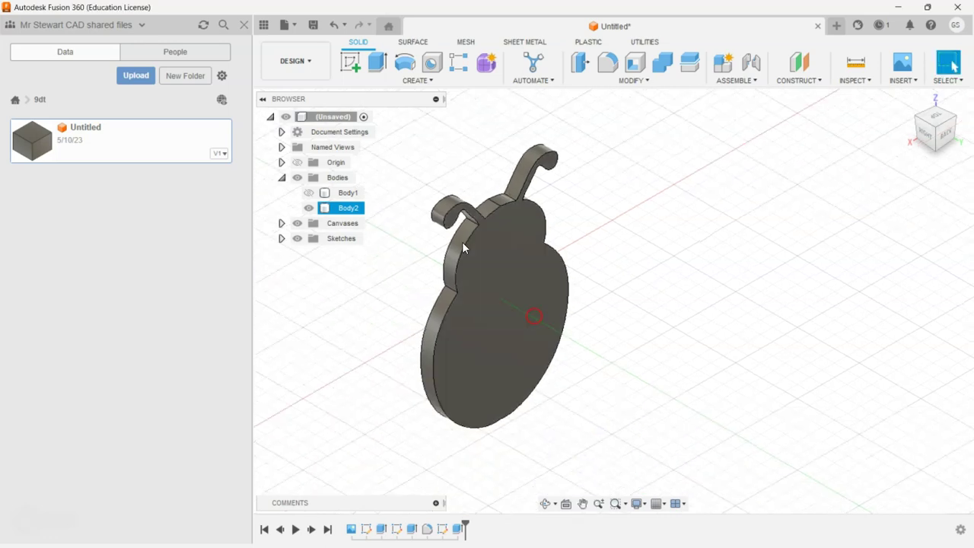
left_click(358, 75)
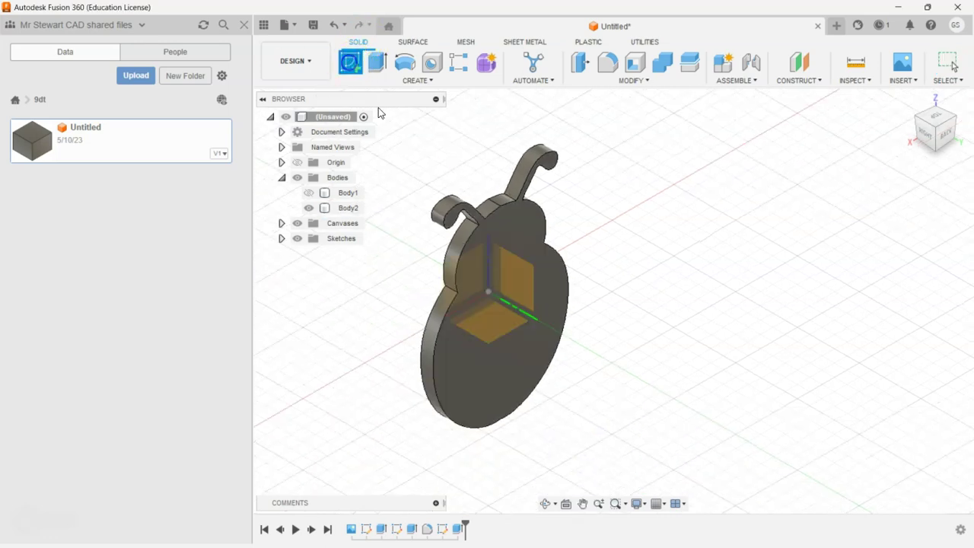
left_click(528, 275)
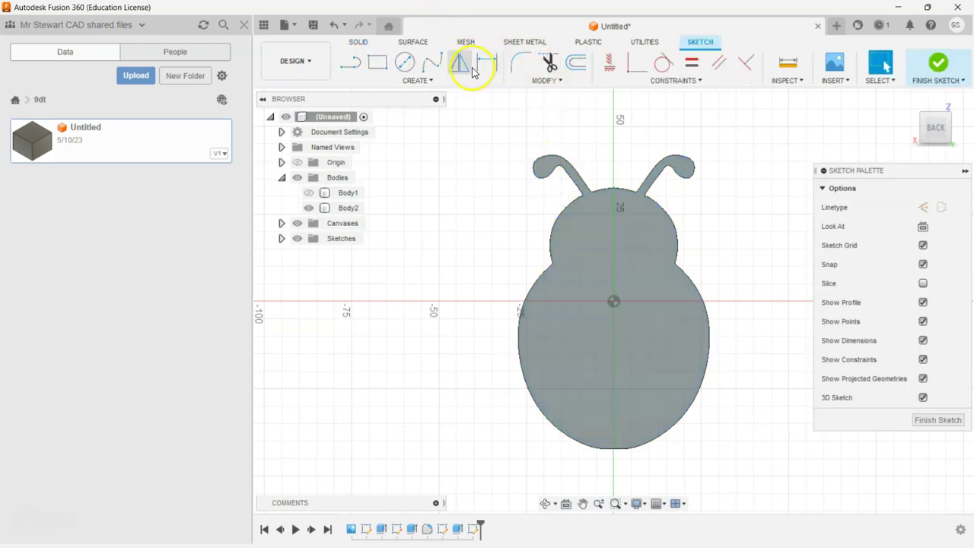
Sketch a vertical construction line about 85 mm long through the origin, from between the antennae to just below the body
left_click(350, 69)
left_click(921, 206)
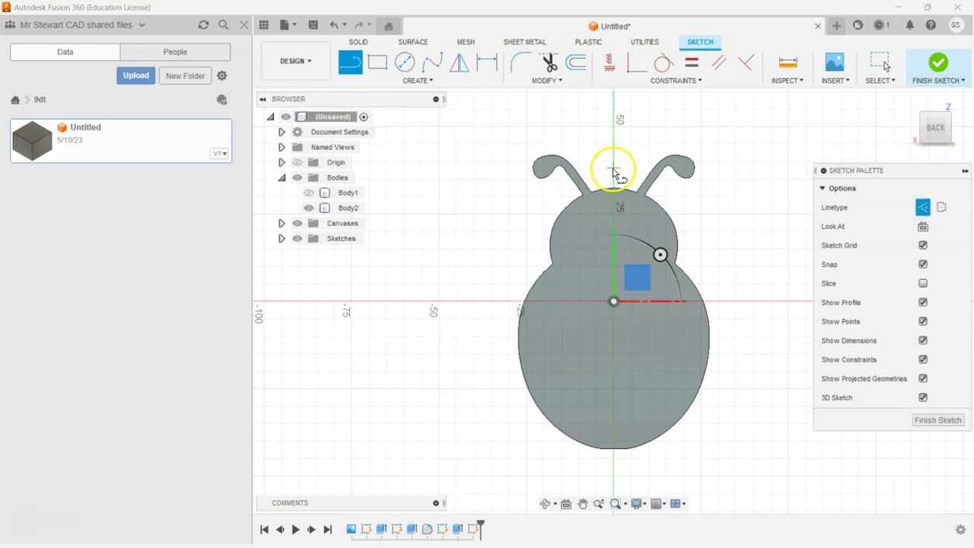
left_click(614, 168)
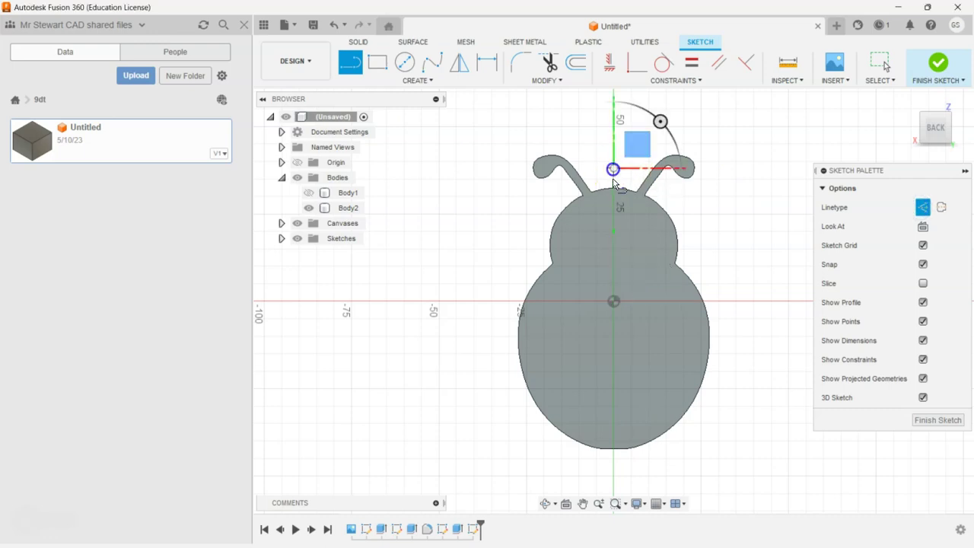
left_click(615, 464)
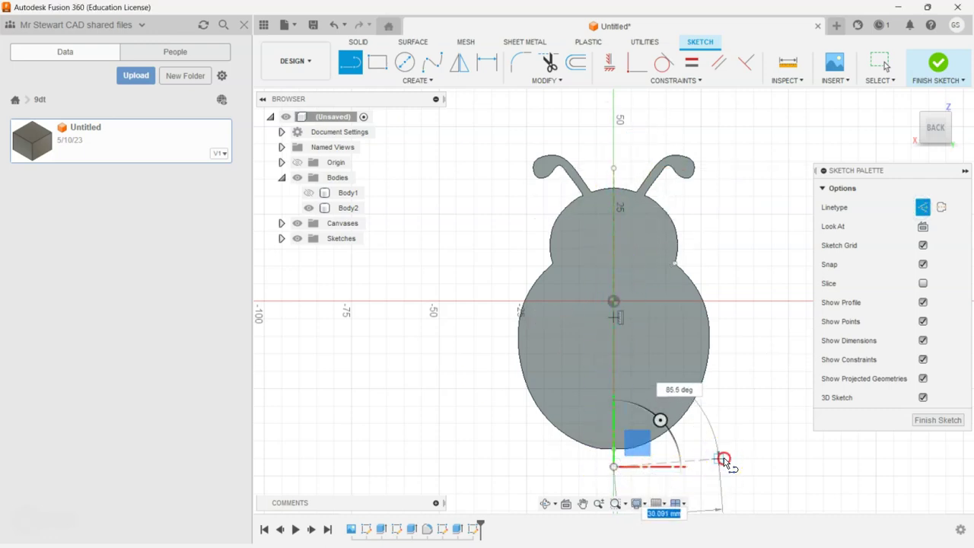
right_click(749, 463)
left_click(700, 354)
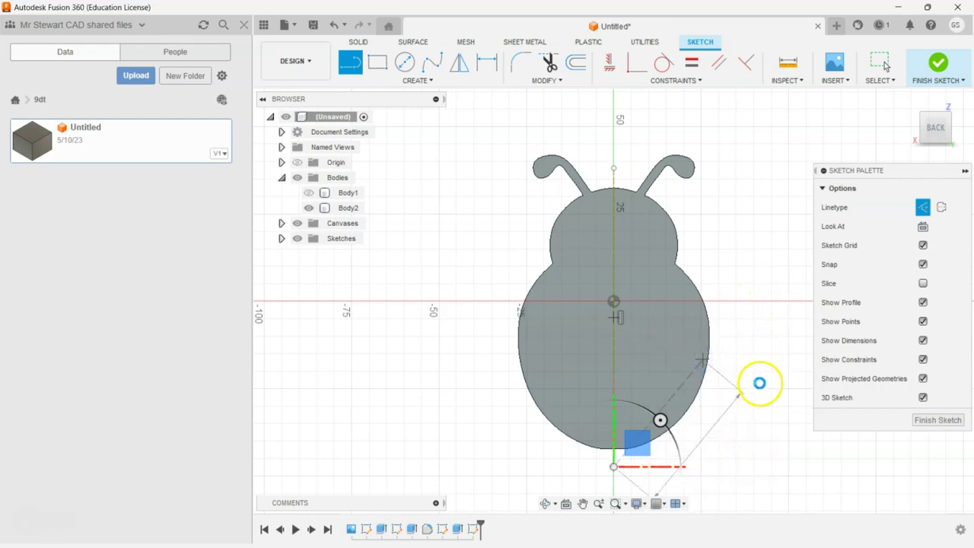
key("Escape")
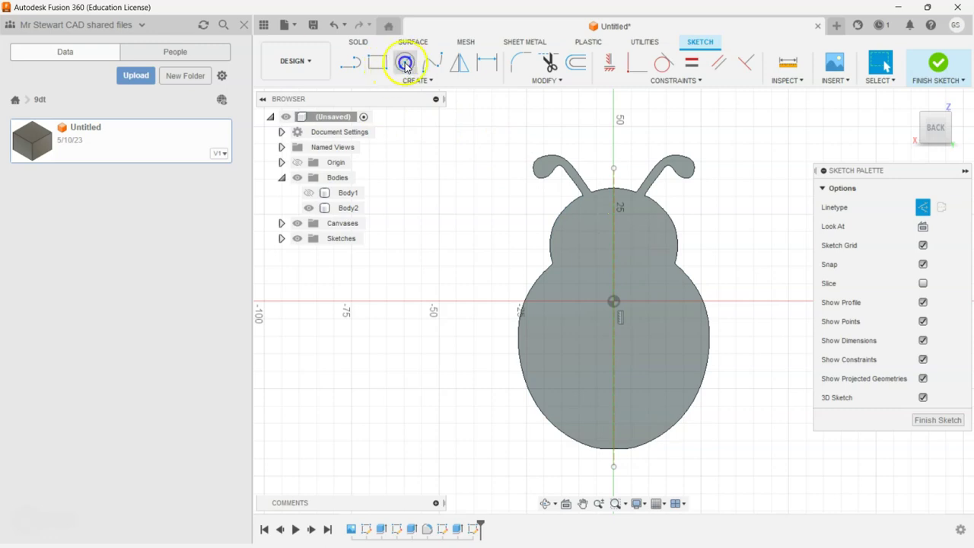
Switch off the construction linetype and sketch a small circle on the left half of the ladybug's head
left_click(404, 64)
left_click(584, 221)
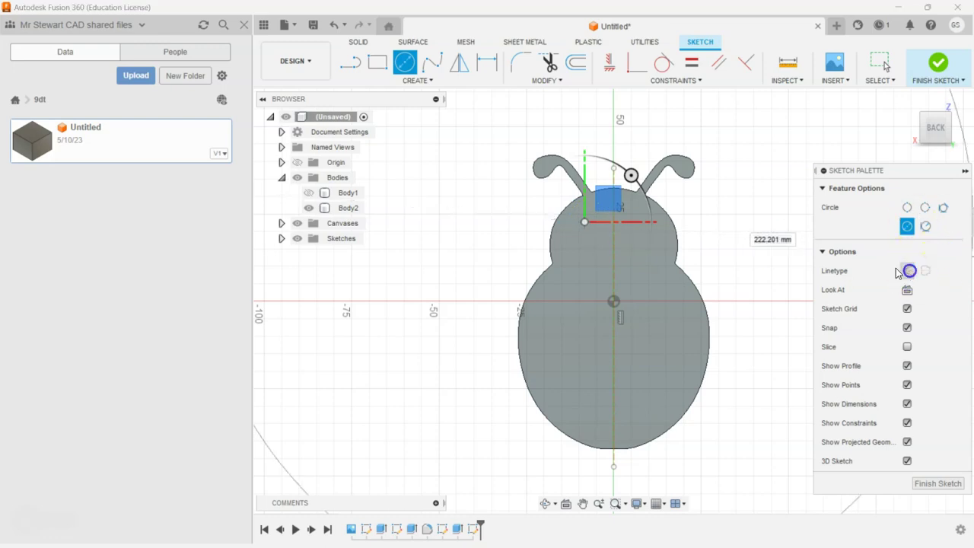
scroll(616, 232, "up", 5)
scroll(541, 317, "down", 2)
middle_click_drag(541, 318, 541, 179)
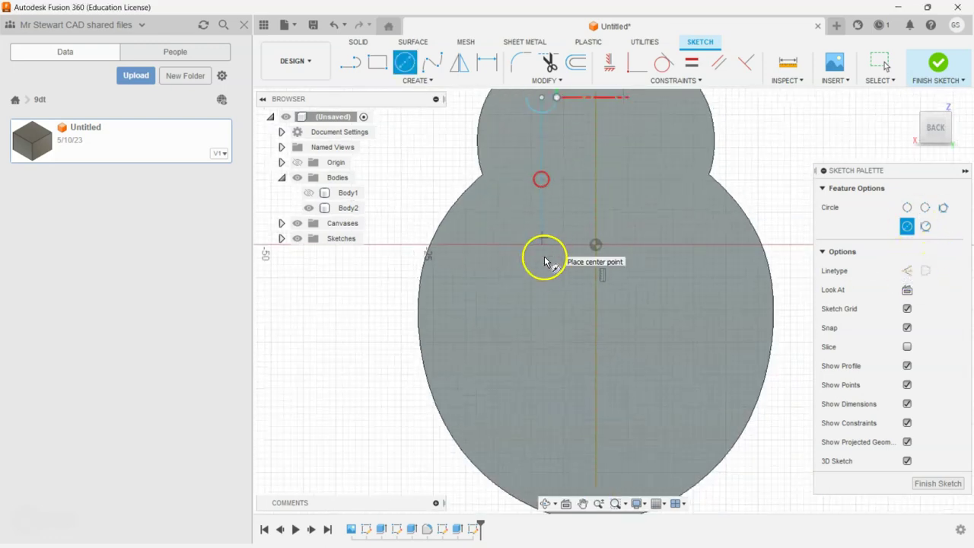
Sketch five spot circles of varying sizes on the left half of the ladybug's main body
left_click(498, 238)
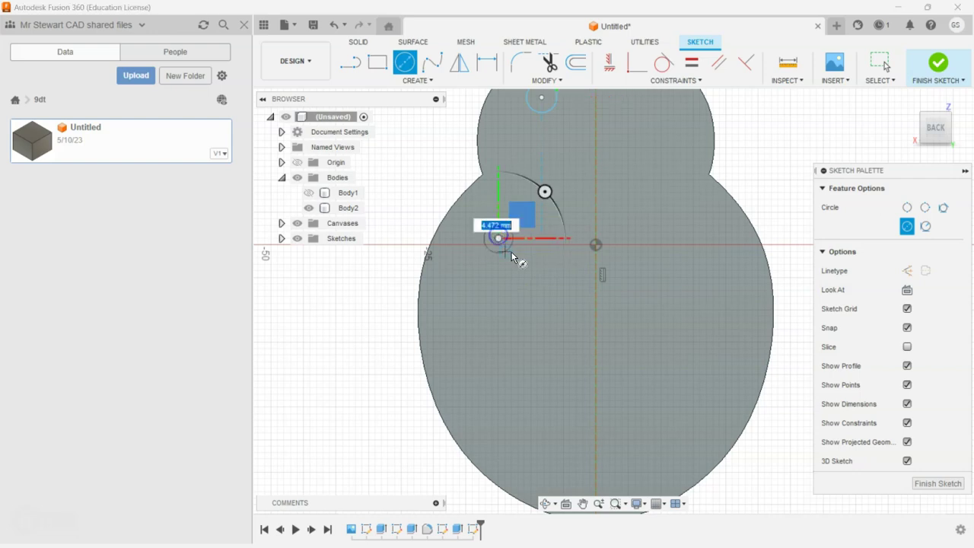
left_click(514, 254)
left_click(530, 316)
left_click(550, 335)
left_click(510, 387)
left_click(533, 405)
left_click(523, 413)
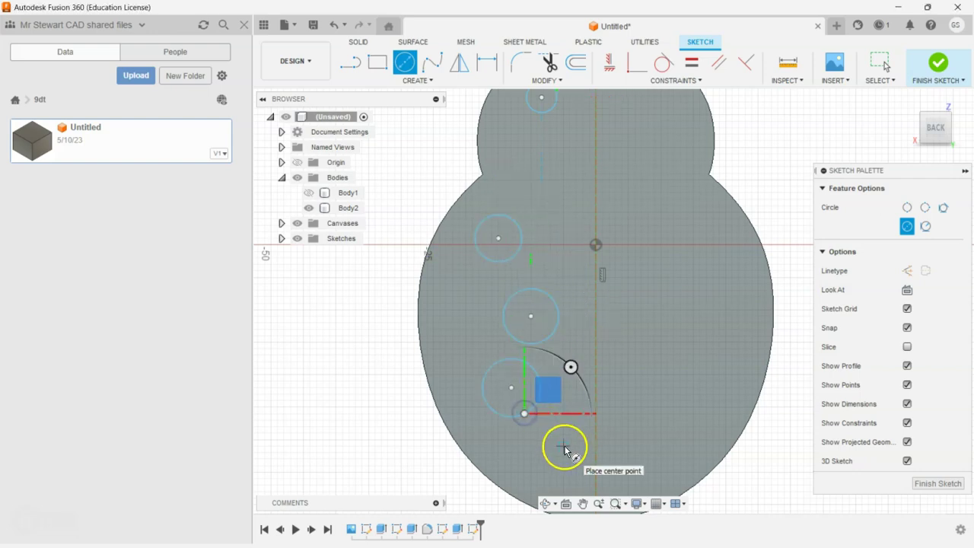
left_click(563, 446)
left_click(550, 466)
left_click(461, 308)
left_click(472, 321)
key("Escape")
Mirror the head circle and the five spot circles about the vertical construction line
left_click(417, 81)
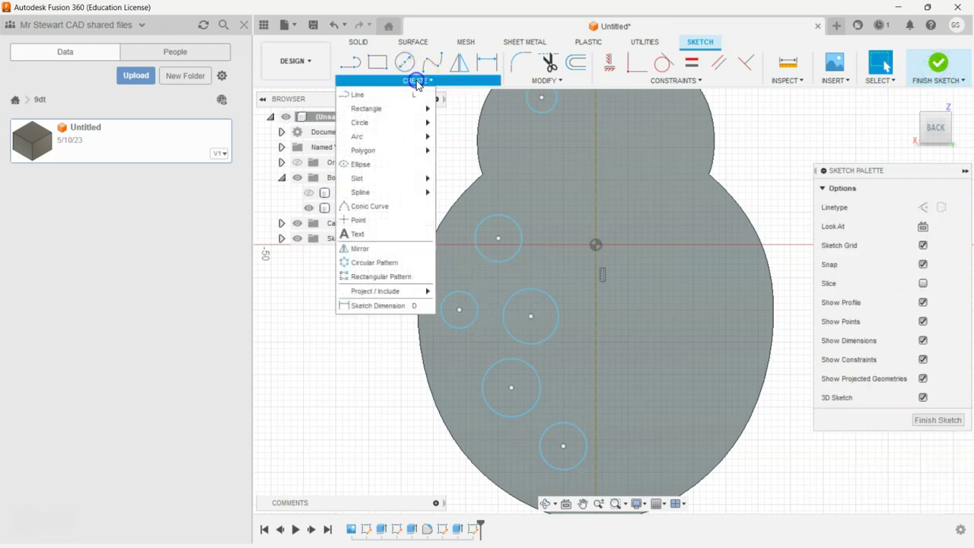
left_click(372, 251)
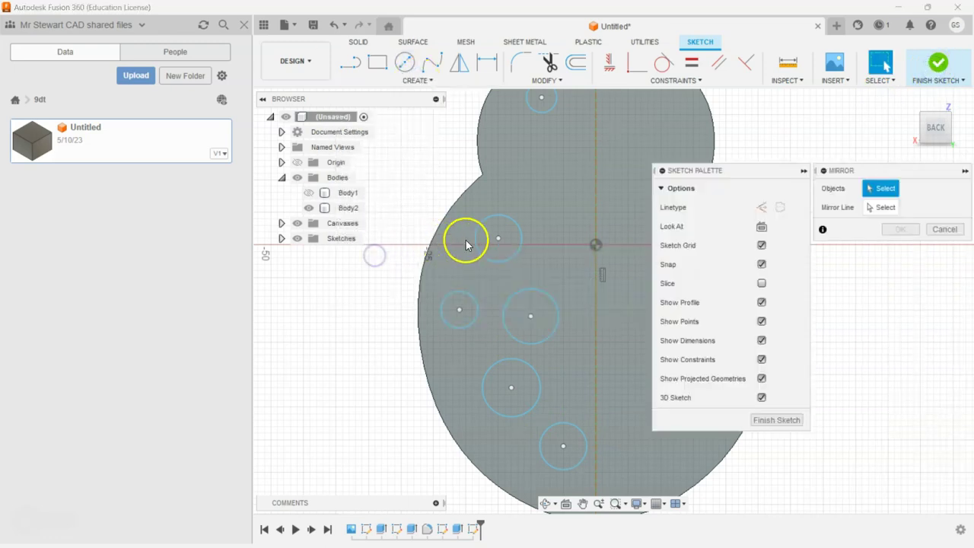
left_click(519, 233)
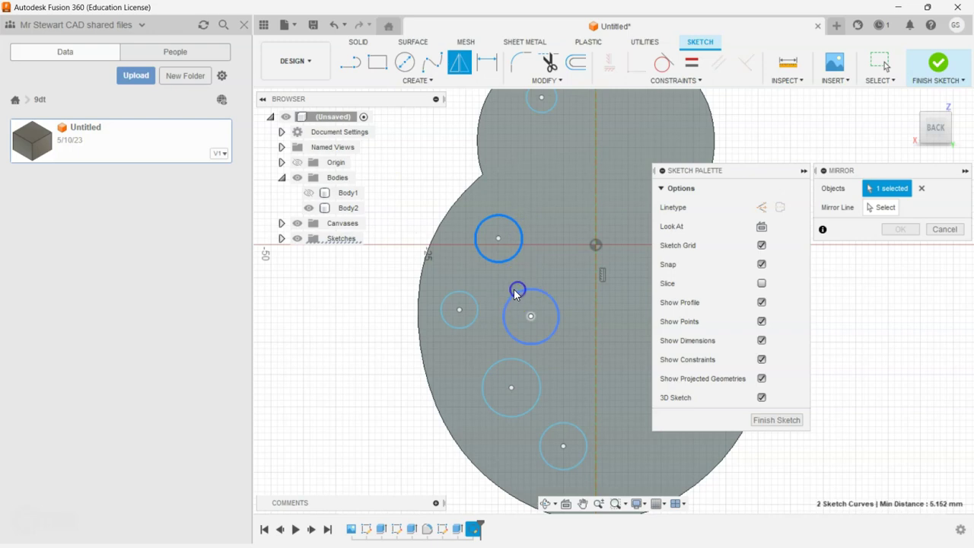
left_click(494, 371)
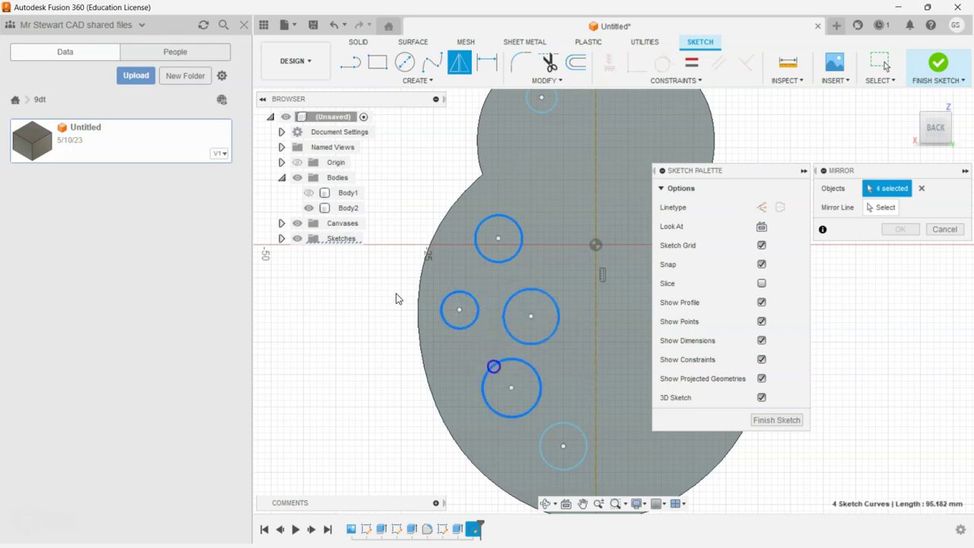
left_click(553, 423)
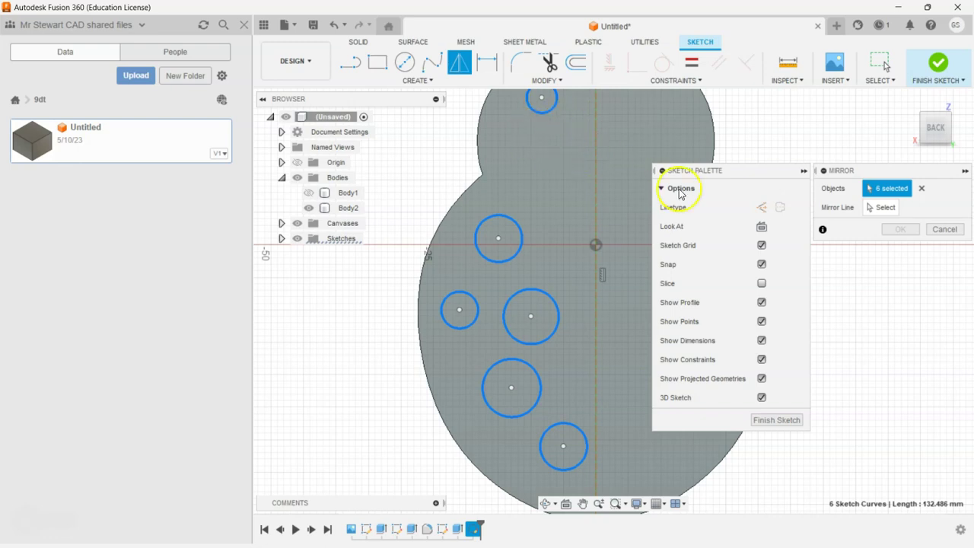
left_click(881, 207)
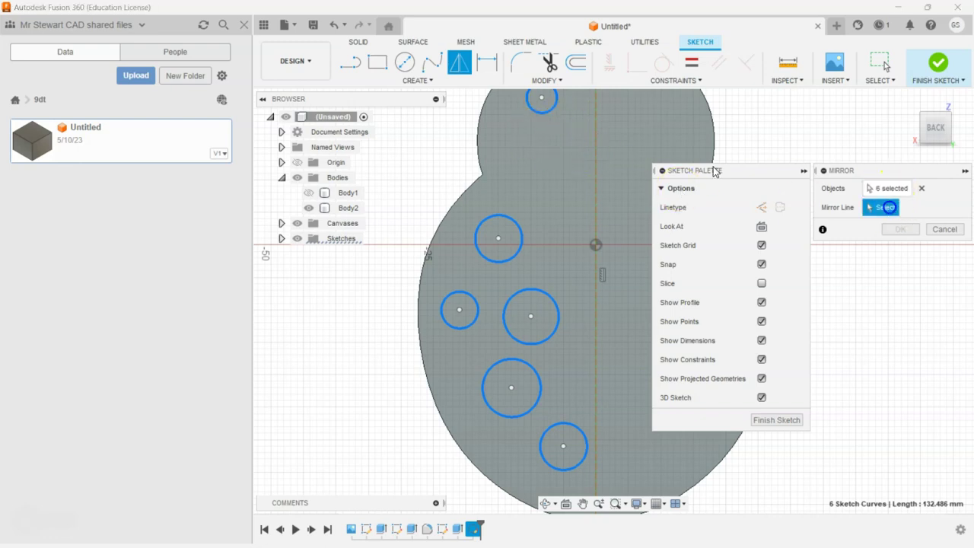
left_click(597, 174)
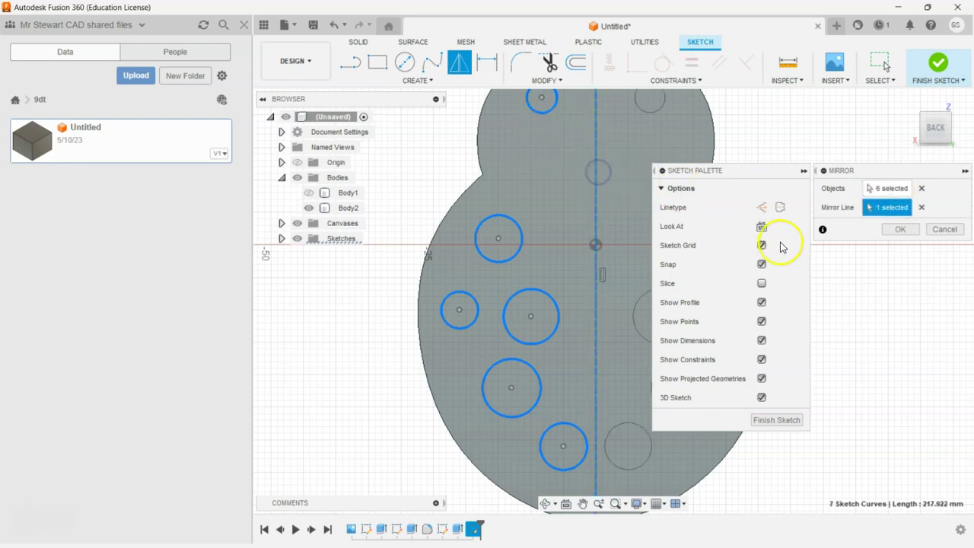
left_click(898, 229)
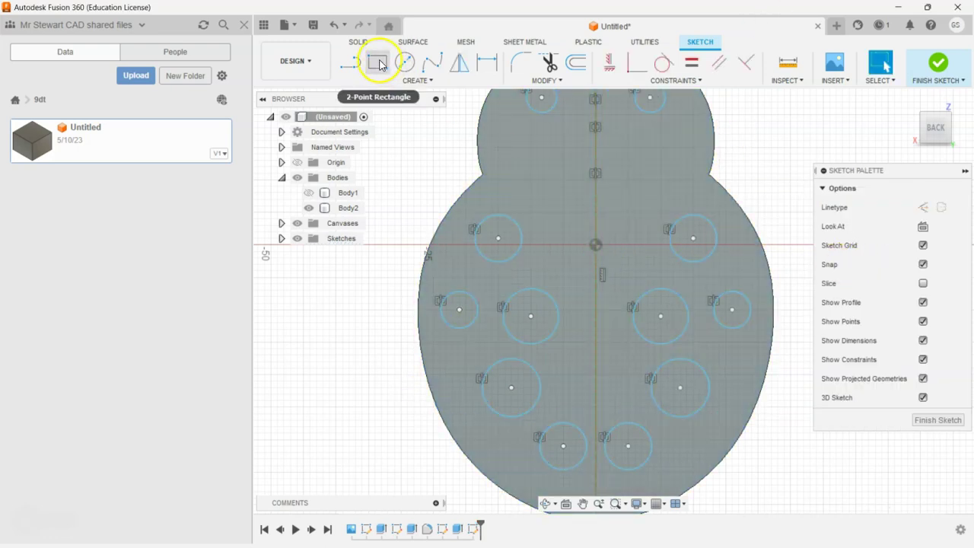
Sketch the left half of a smiling mouth on the ladybug's head as a spline starting and ending on the vertical construction line
left_click(431, 63)
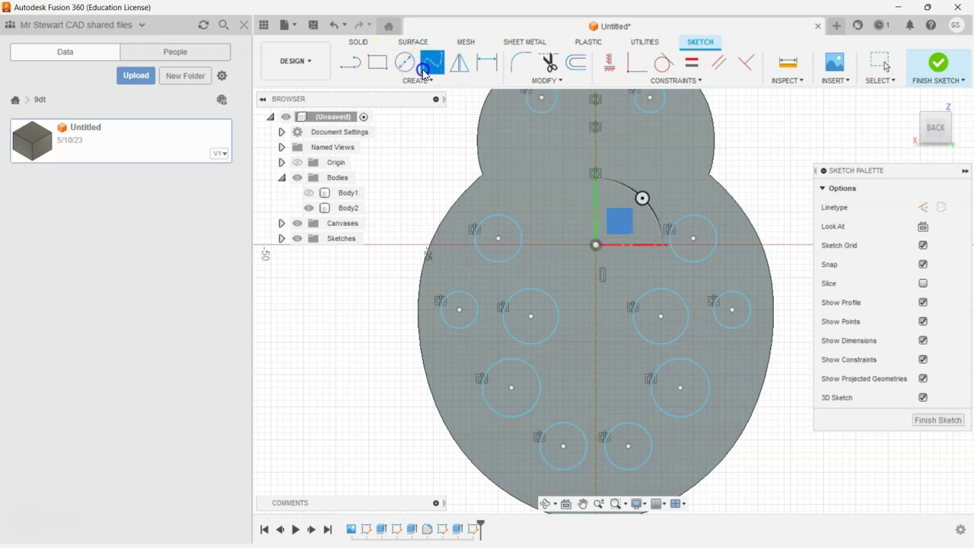
left_click(593, 148)
left_click(536, 139)
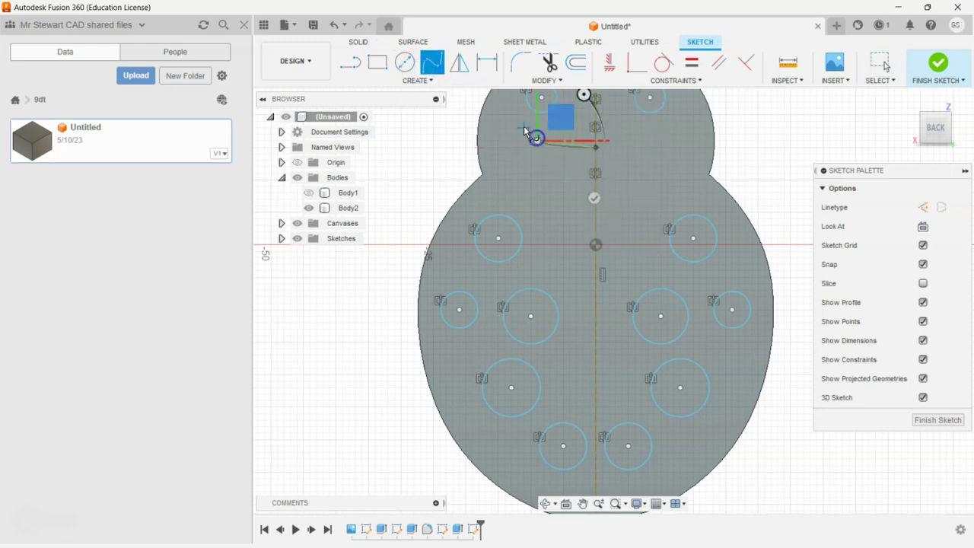
left_click(525, 128)
left_click(512, 128)
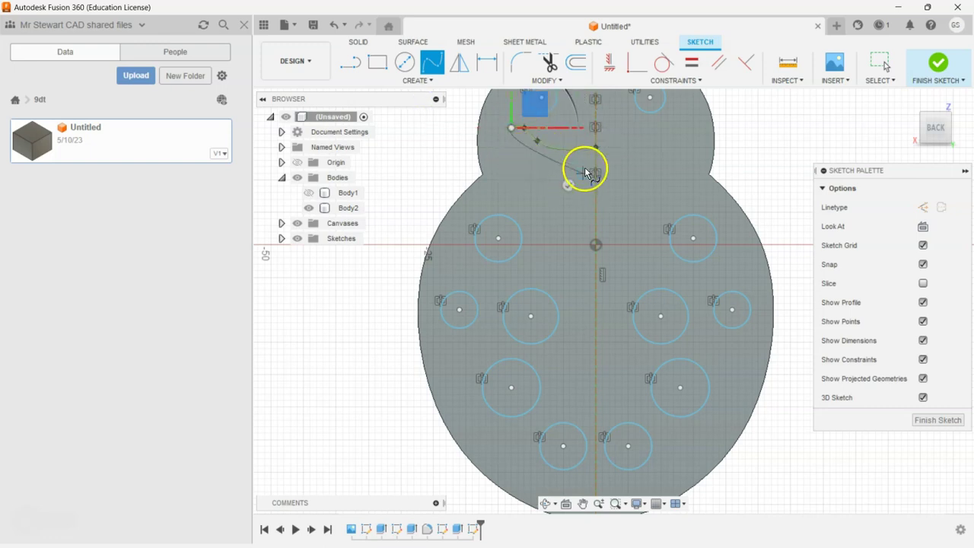
left_click(531, 166)
left_click(595, 193)
left_click(650, 247)
Mirror the half-mouth spline about the vertical construction line
left_click(443, 81)
left_click(377, 250)
left_click(561, 189)
left_click(885, 207)
left_click(595, 160)
left_click(892, 236)
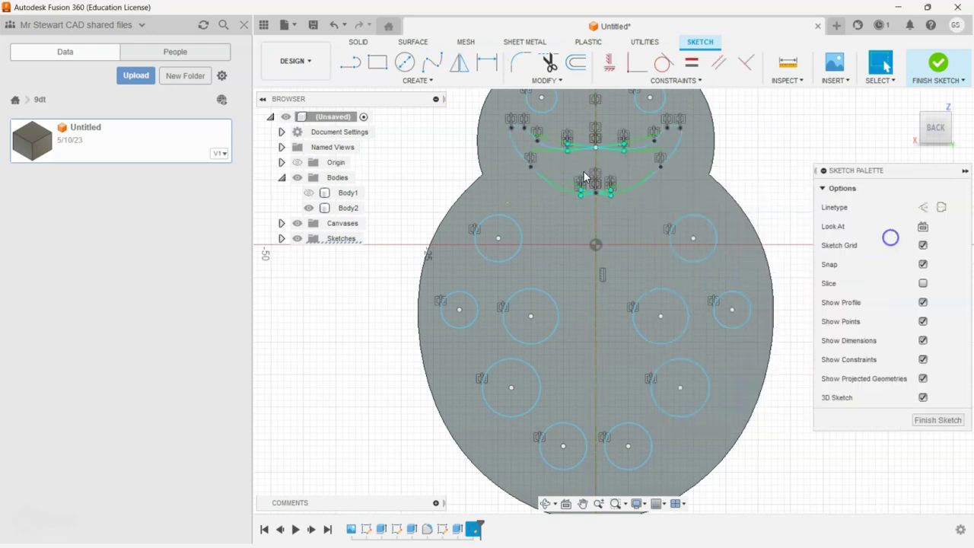
Adjust the mouth spline's handles and points to smooth its centre and corners, and finish the sketch
scroll(585, 180, "up", 4)
mouse_move(605, 180)
middle_mouse_down()
mouse_move(614, 296)
mouse_move(605, 330)
middle_mouse_up()
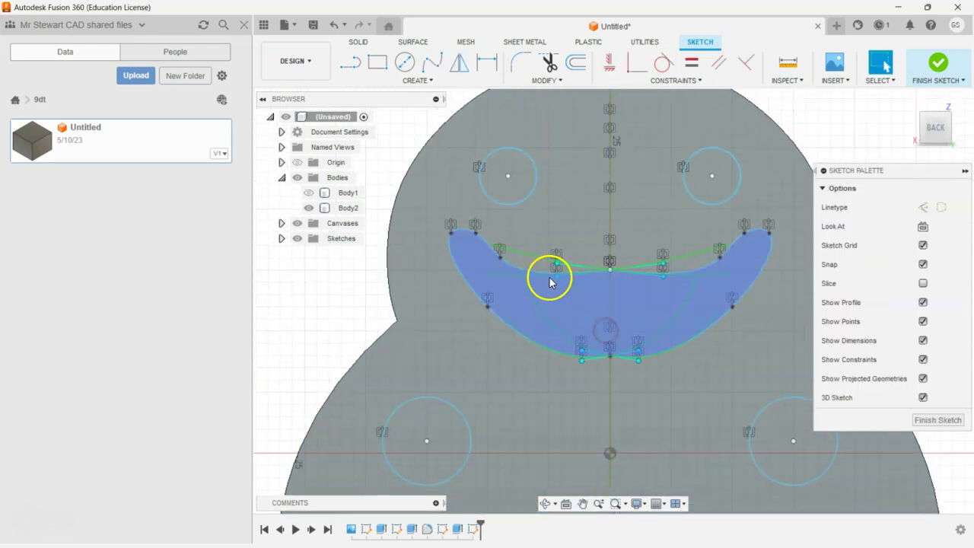
left_click_drag(556, 276, 560, 270)
left_click(610, 357)
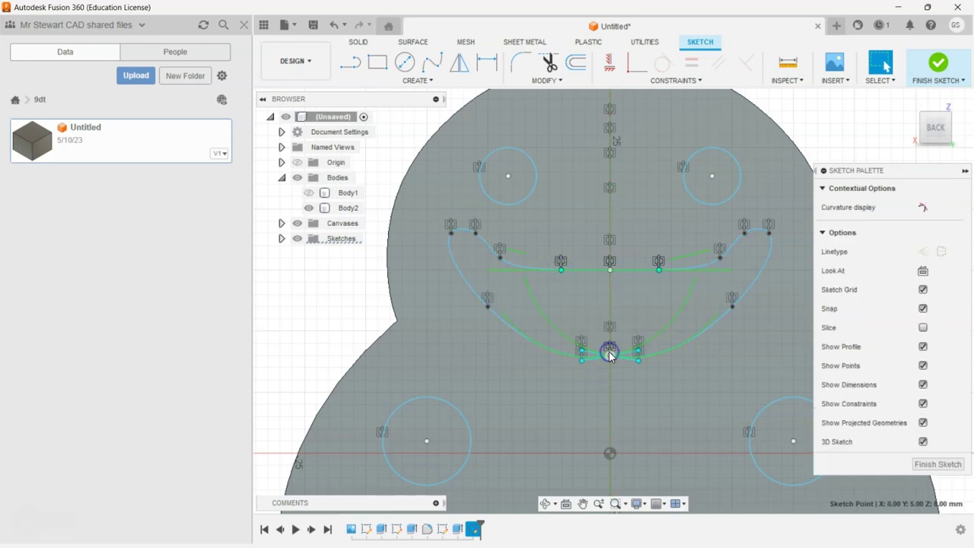
left_click_drag(450, 233, 462, 257)
left_click(960, 120)
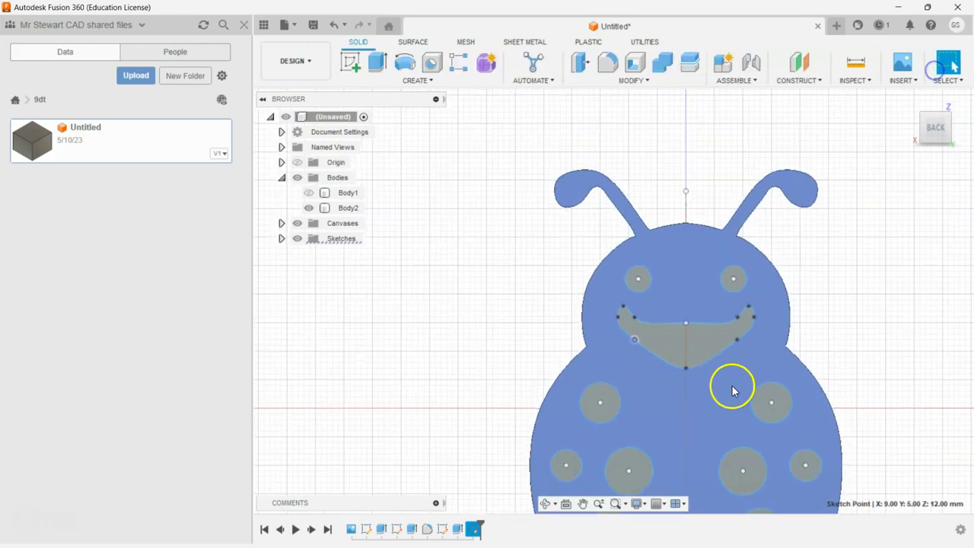
Extrude the two eyes, the mouth and the ten body spots 1.5 mm, joined to the inner body
left_click_drag(935, 132, 910, 122)
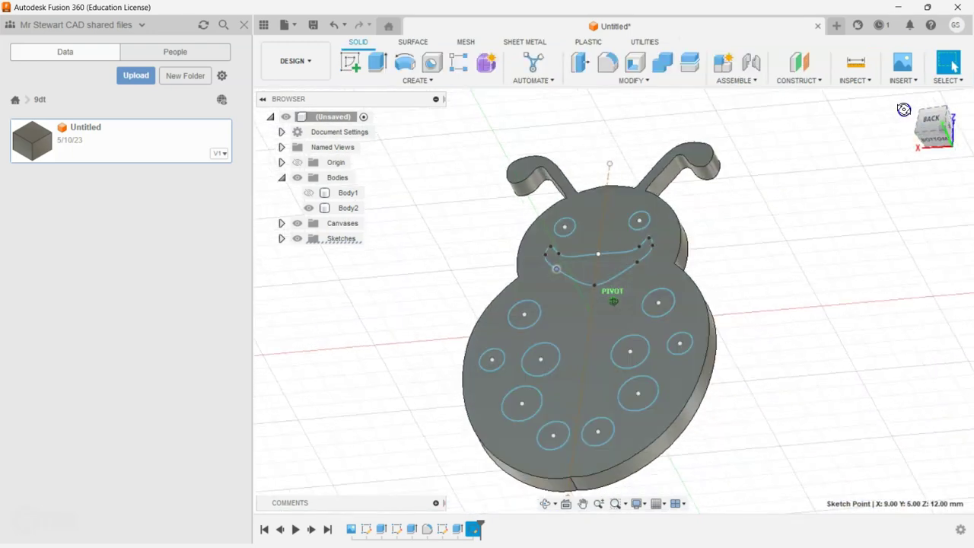
left_click(378, 62)
left_click(567, 231)
left_click(574, 275)
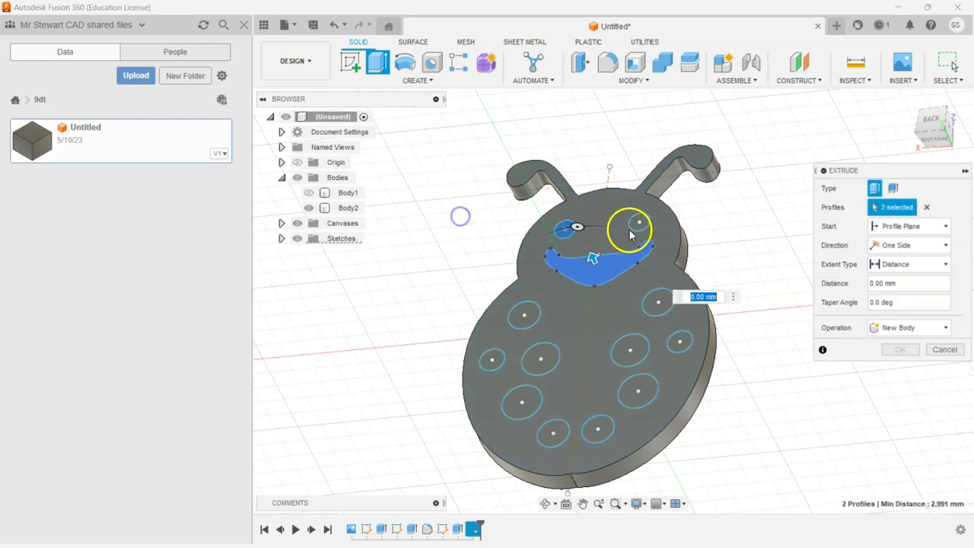
left_click(662, 298)
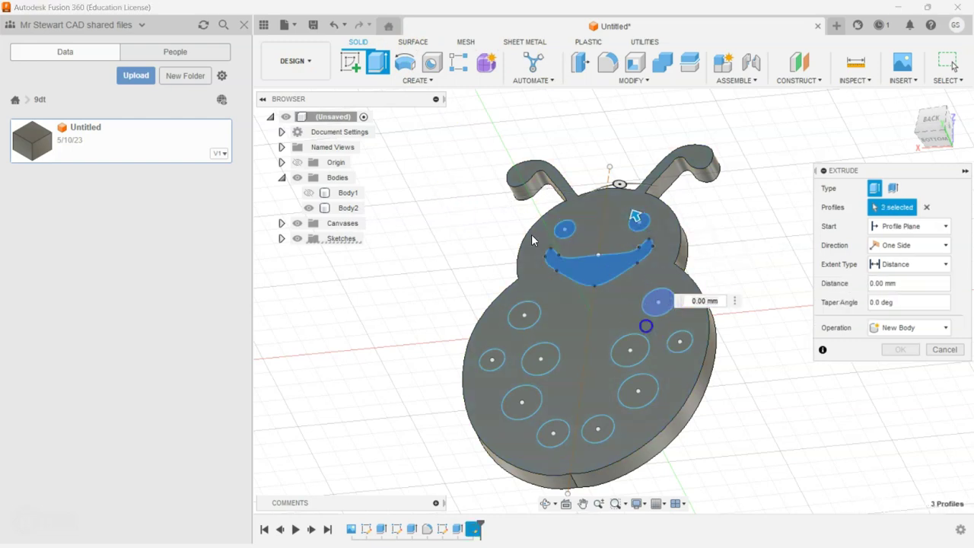
left_click(630, 348)
left_click(674, 344)
left_click(643, 389)
left_click(597, 428)
left_click(544, 441)
left_click(520, 407)
left_click(540, 359)
left_click(494, 359)
left_click(527, 314)
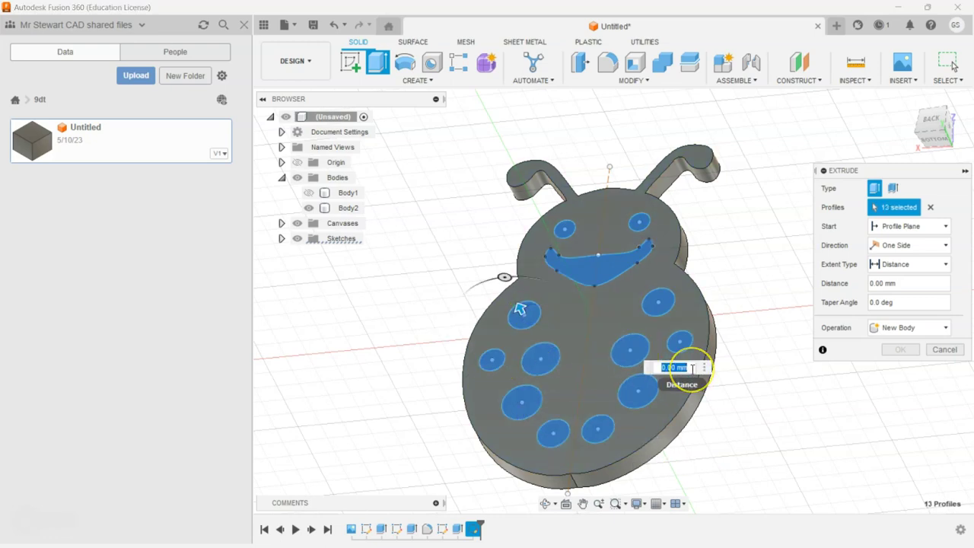
type(".5")
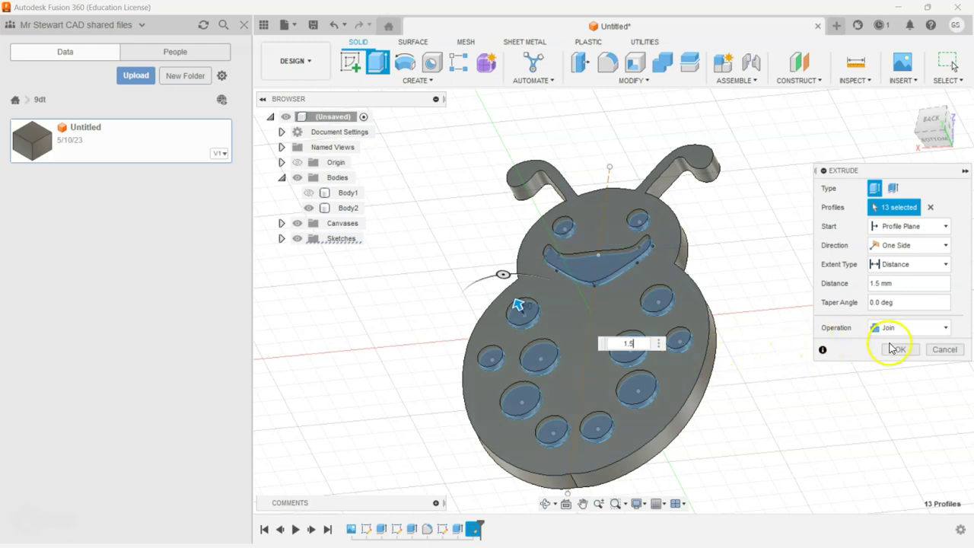
left_click(894, 350)
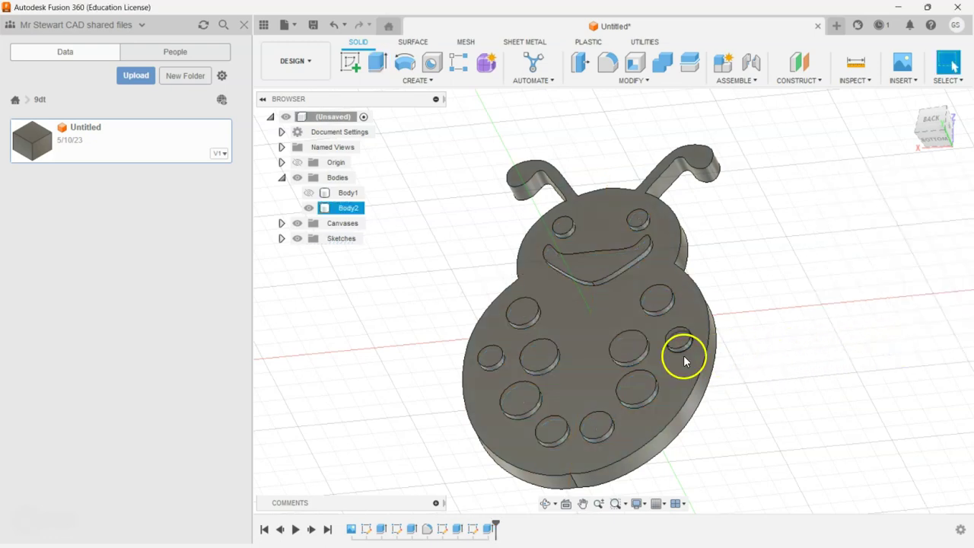
Fillet the base edges of the mouth and nine of the body spots with a 1 mm radius
scroll(595, 413, "up", 5)
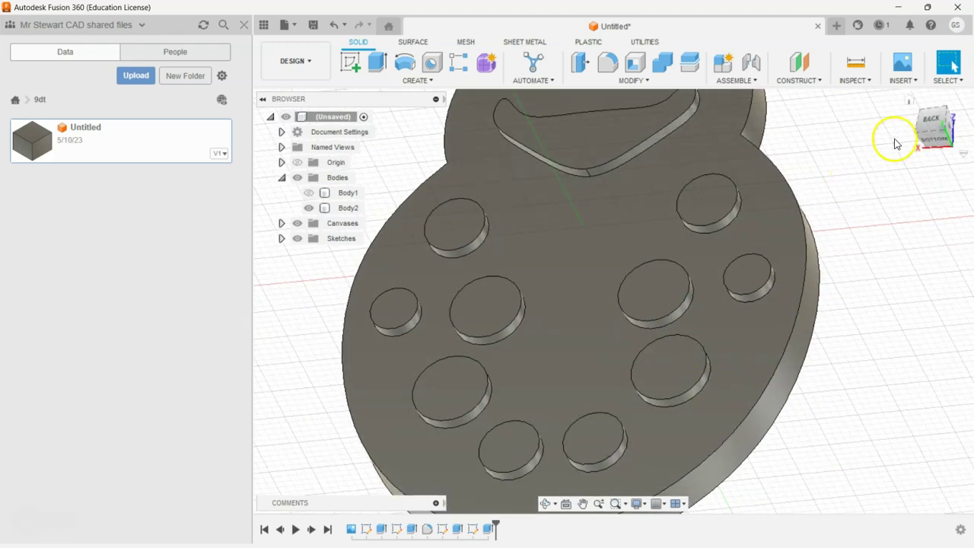
left_click_drag(928, 138, 928, 129)
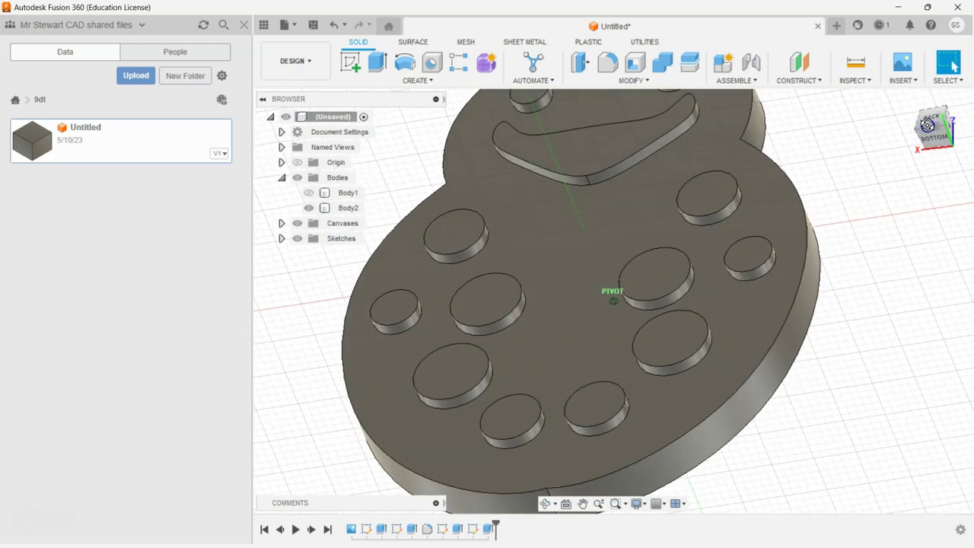
left_click(600, 68)
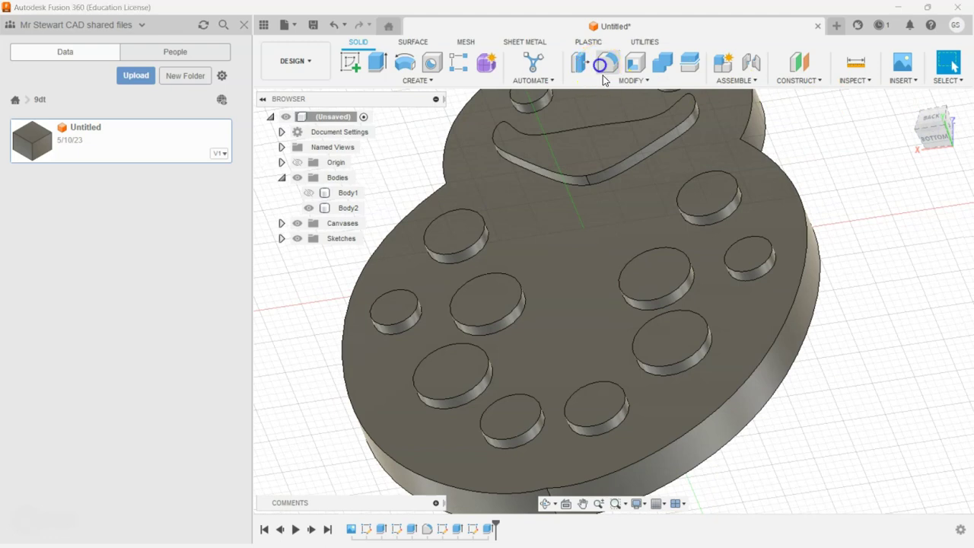
left_click(621, 177)
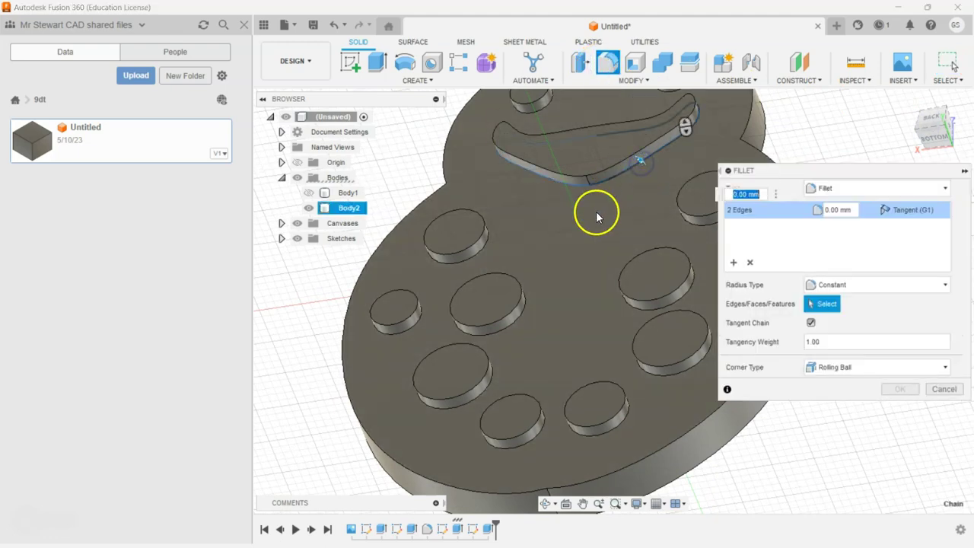
left_click(485, 245)
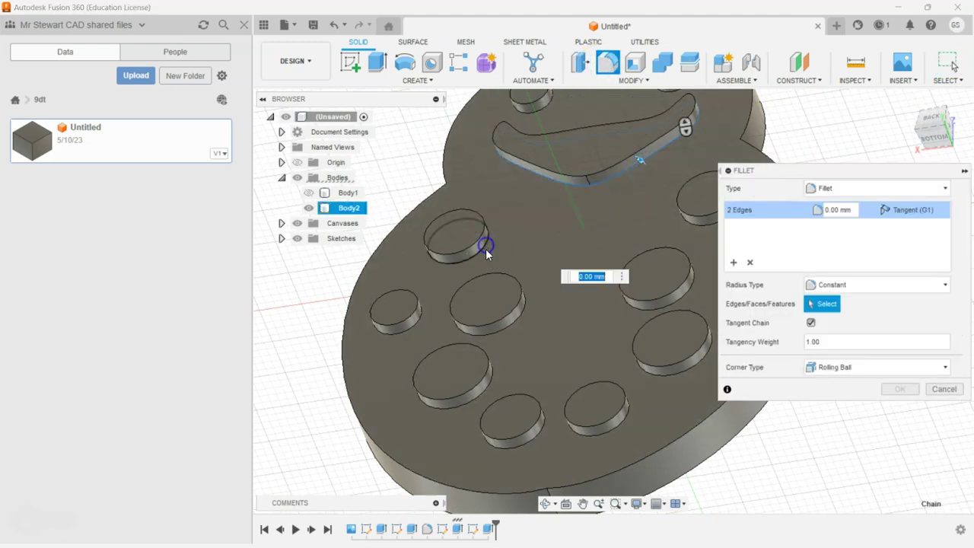
left_click(522, 312)
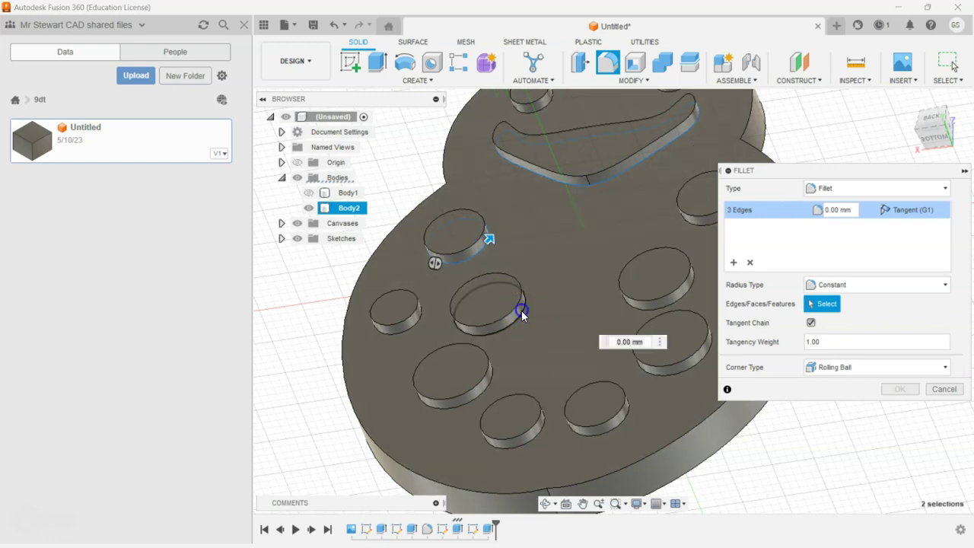
left_click(495, 371)
left_click(419, 314)
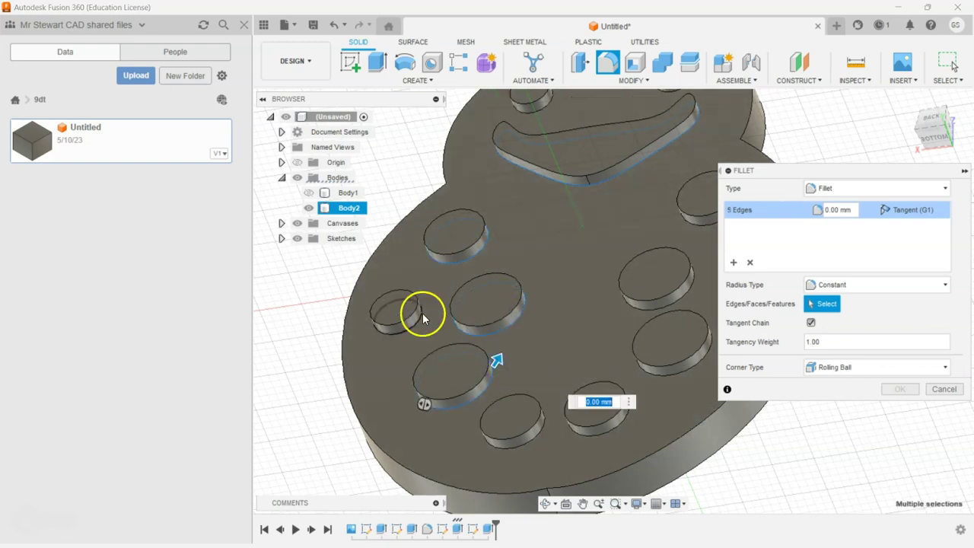
left_click(544, 431)
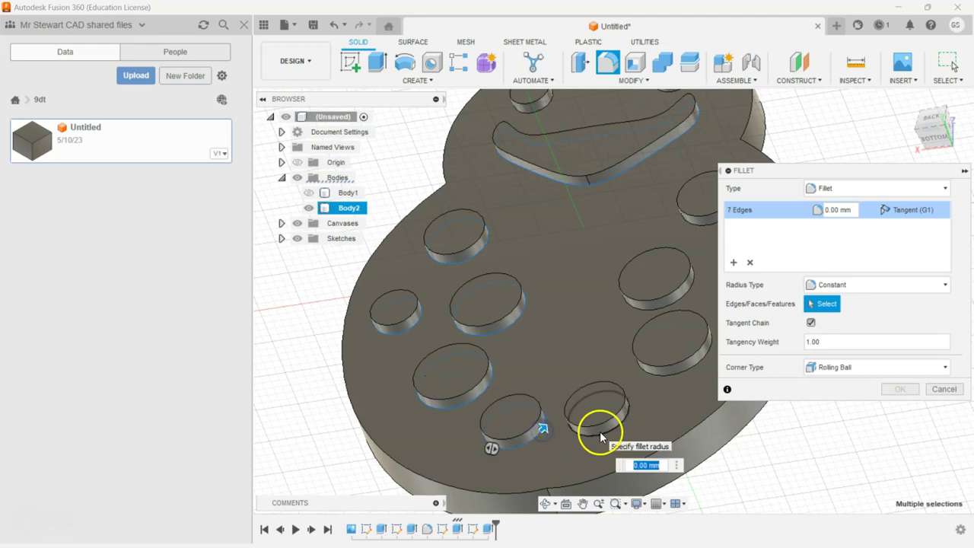
left_click(600, 431)
left_click(662, 372)
left_click(647, 306)
left_click(674, 220)
left_click(687, 218)
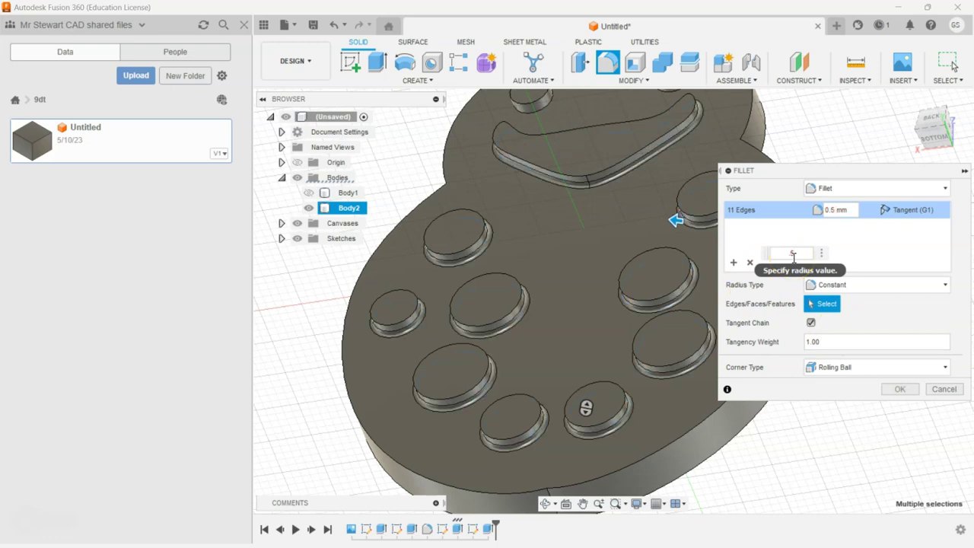
type("6")
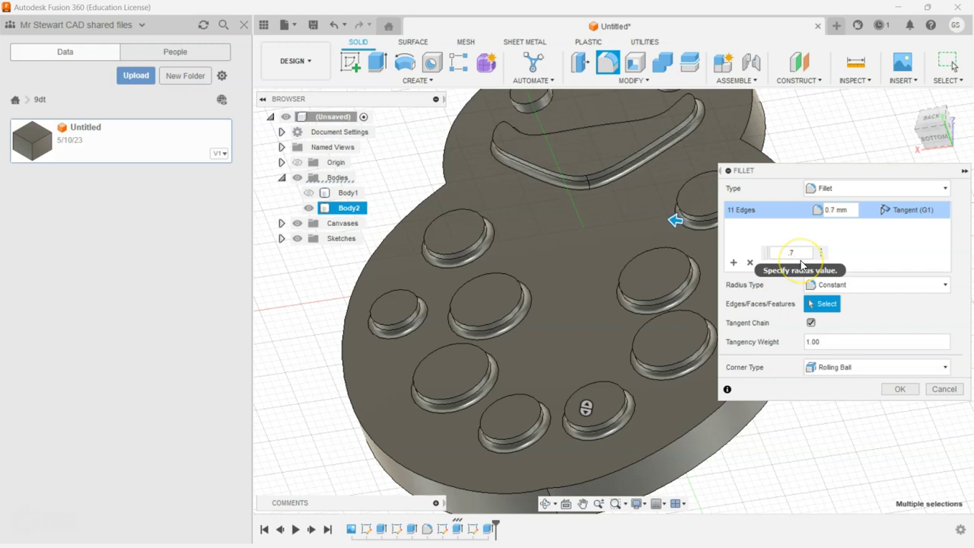
type("9")
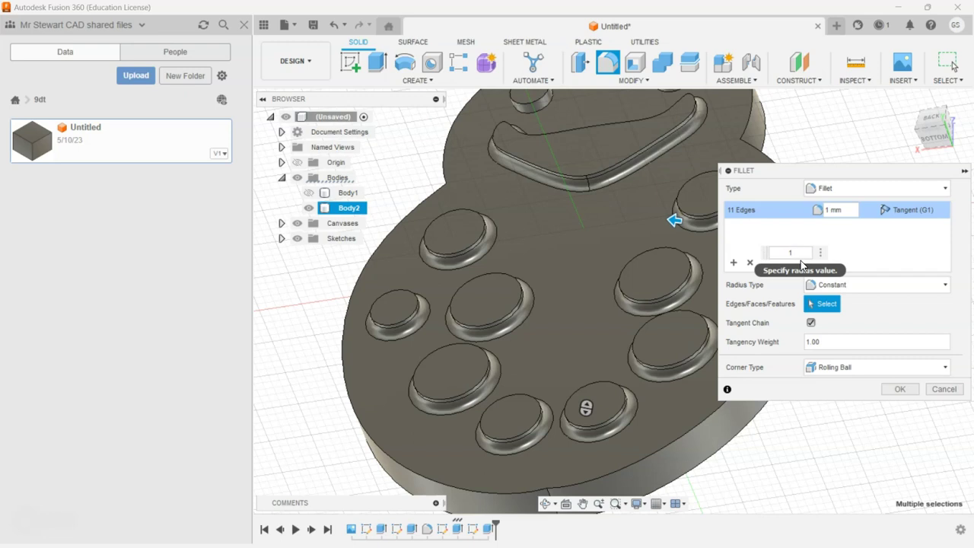
left_click(900, 389)
Fillet the base edges of both eyes and the remaining small body spot with a 1 mm radius
middle_click_drag(758, 296, 761, 369)
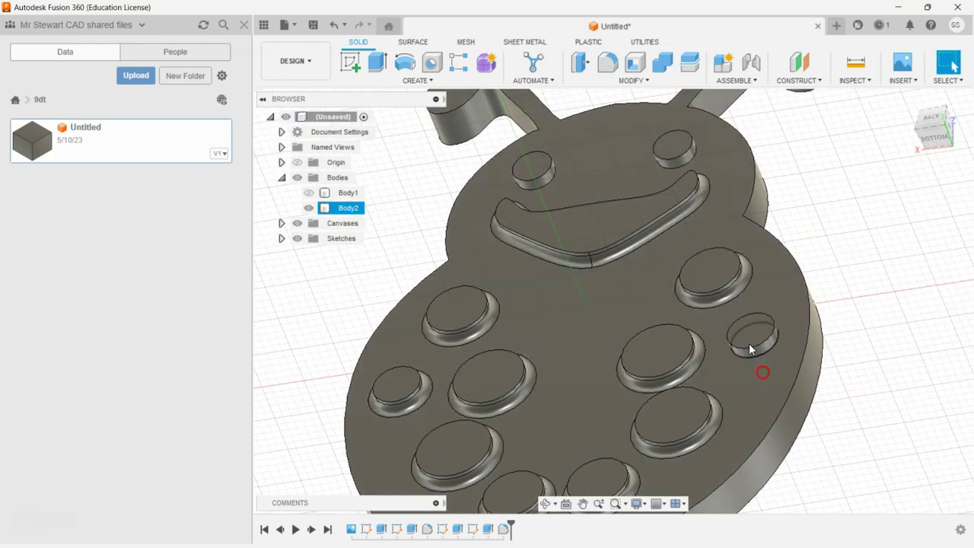
key("Escape")
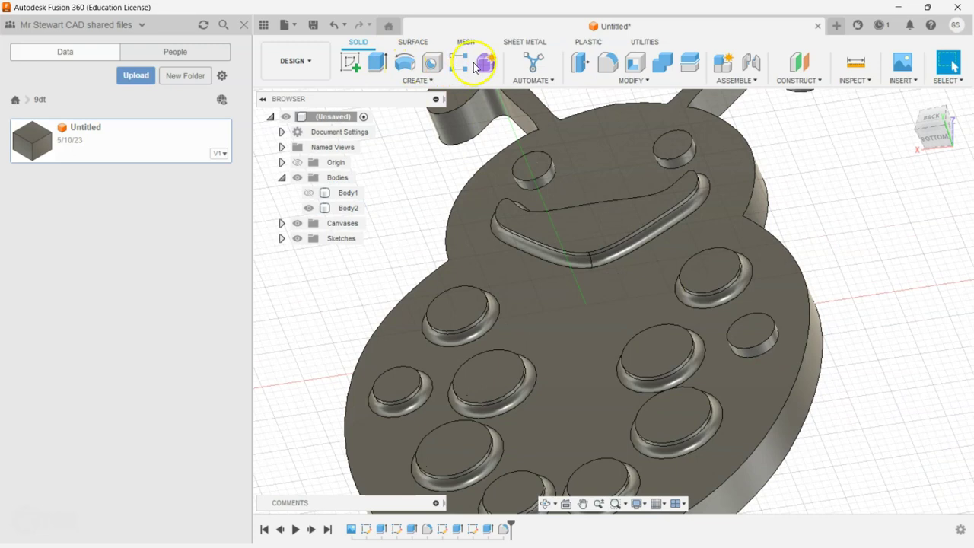
left_click(607, 62)
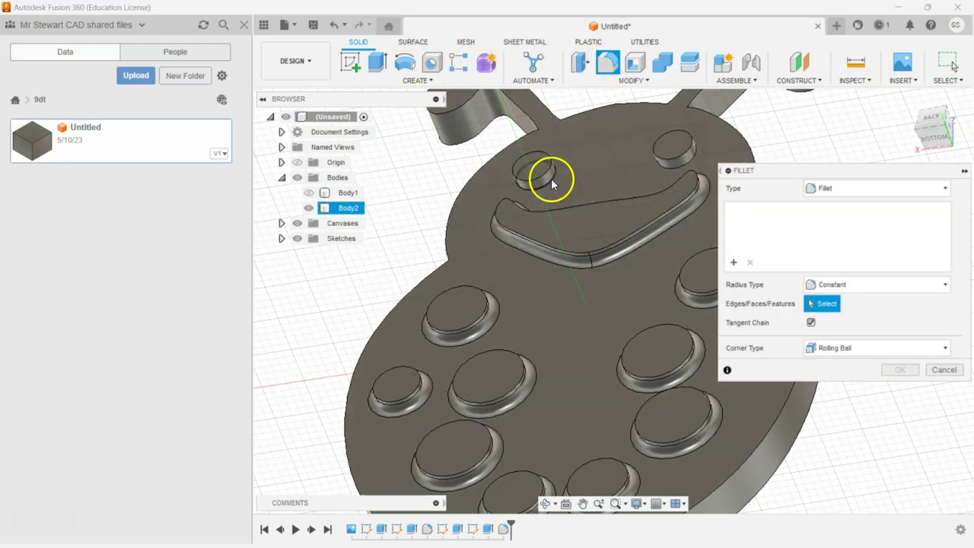
left_click(556, 180)
left_click(665, 164)
middle_click_drag(621, 302, 503, 275)
left_click(628, 324)
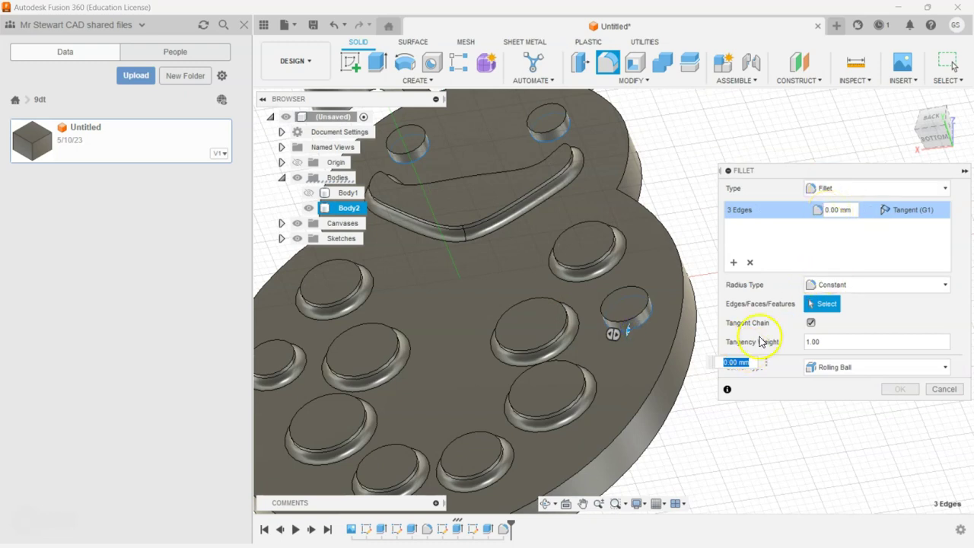
type("1")
key("Return")
scroll(491, 427, "down", 5)
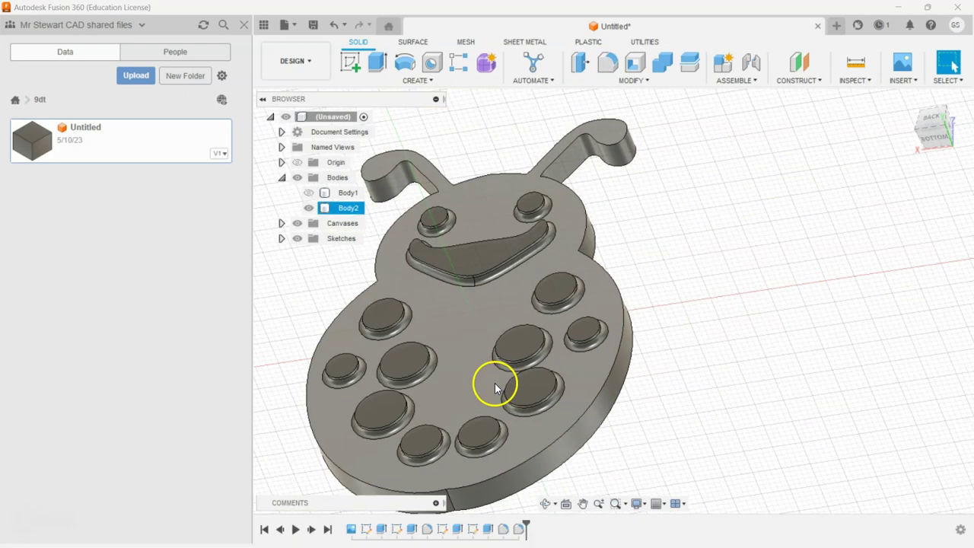
Show Body1 again and inspect from the back how the inner body fits inside the cutter
left_click(337, 192)
left_click(309, 193)
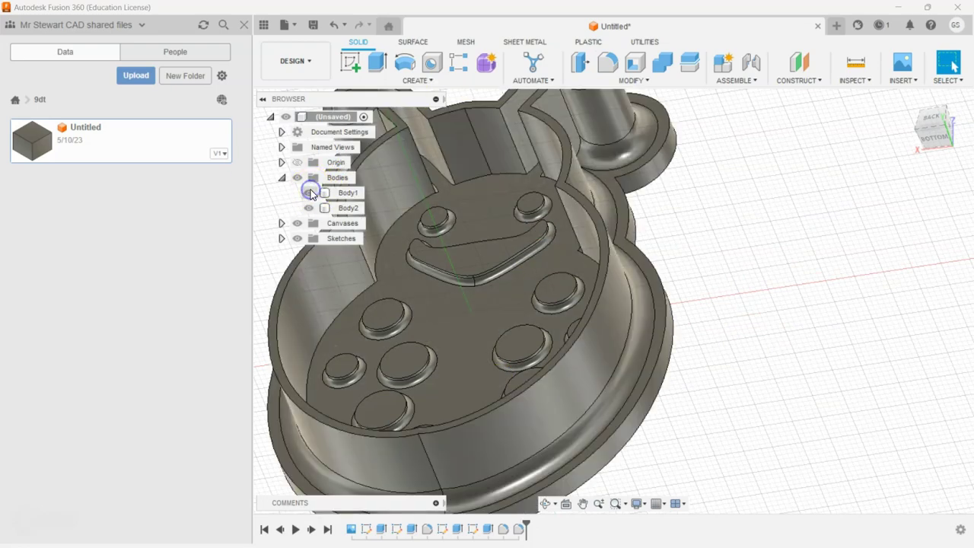
mouse_move(938, 134)
left_mouse_down()
mouse_move(891, 100)
mouse_move(924, 105)
mouse_move(18, 162)
mouse_move(971, 174)
mouse_move(833, 184)
left_mouse_up()
scroll(755, 305, "down", 2)
middle_click_drag(747, 297, 630, 255)
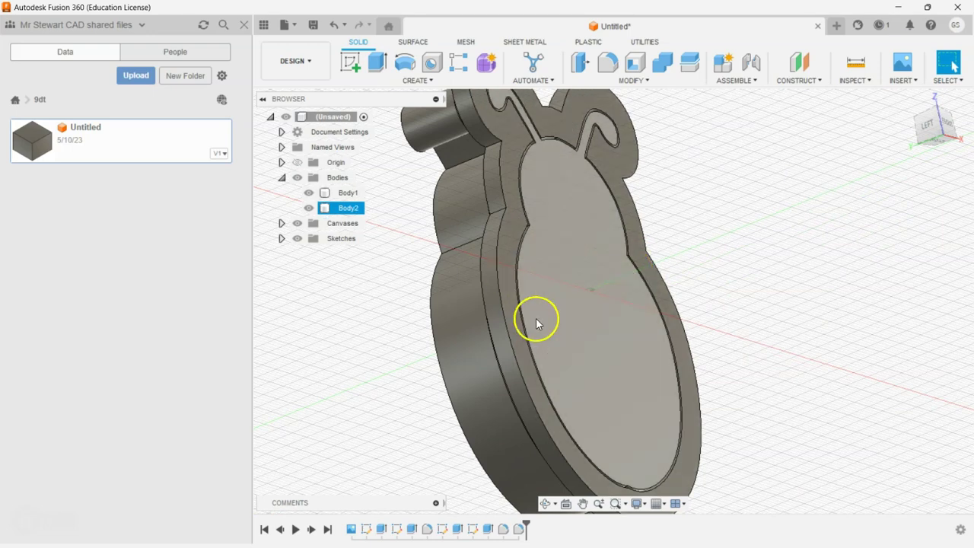
left_click(488, 180)
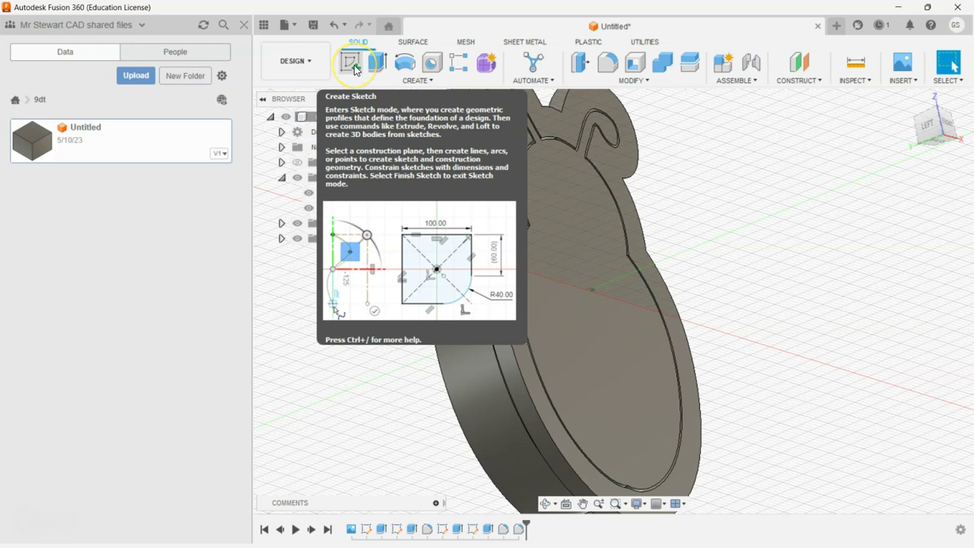
Sketch a circle centred on the origin on the front plane, at the back of the stamp body, and finish the sketch
left_click(369, 68)
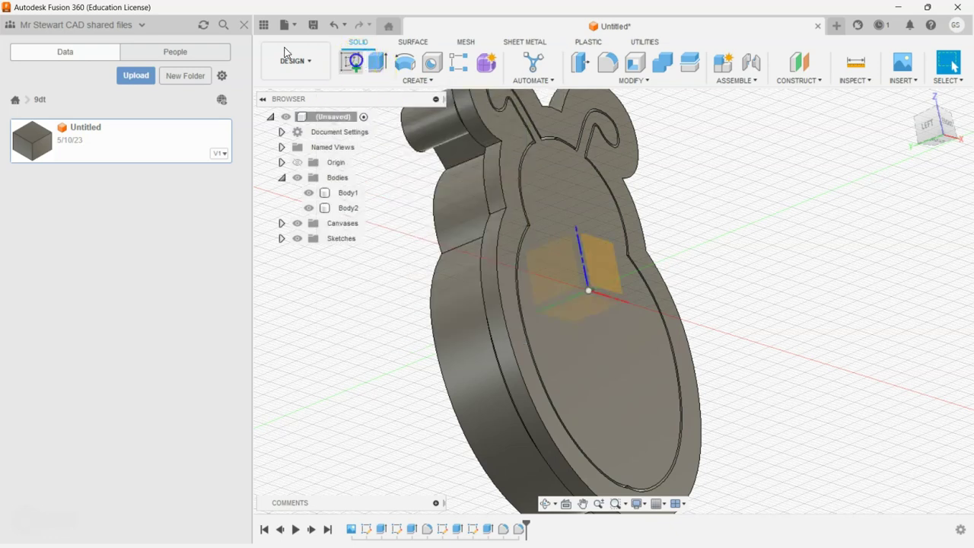
left_click(651, 345)
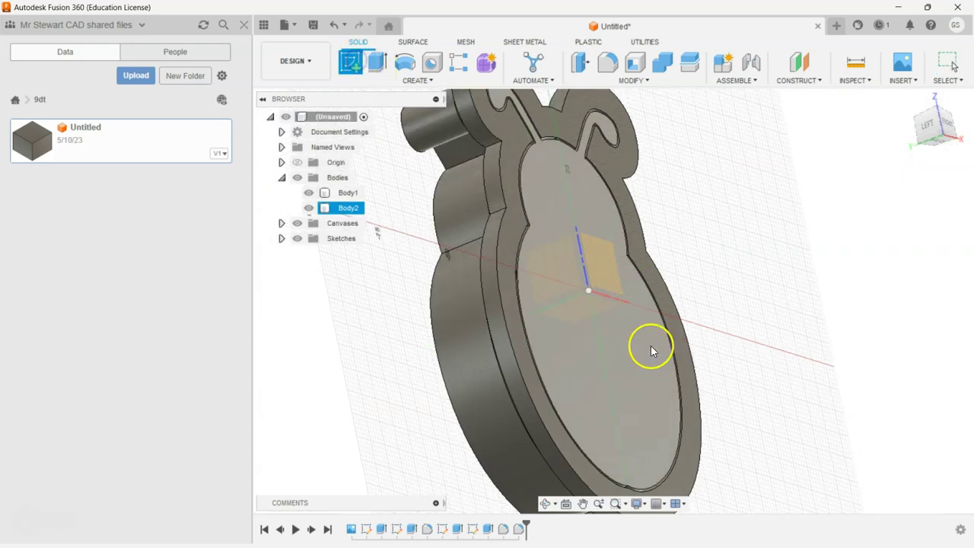
left_click(597, 309)
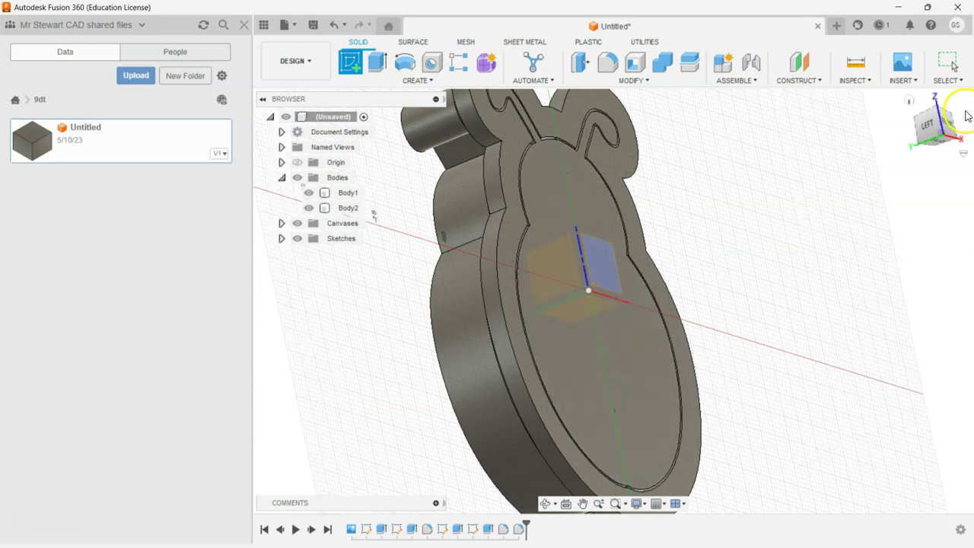
left_click(951, 145)
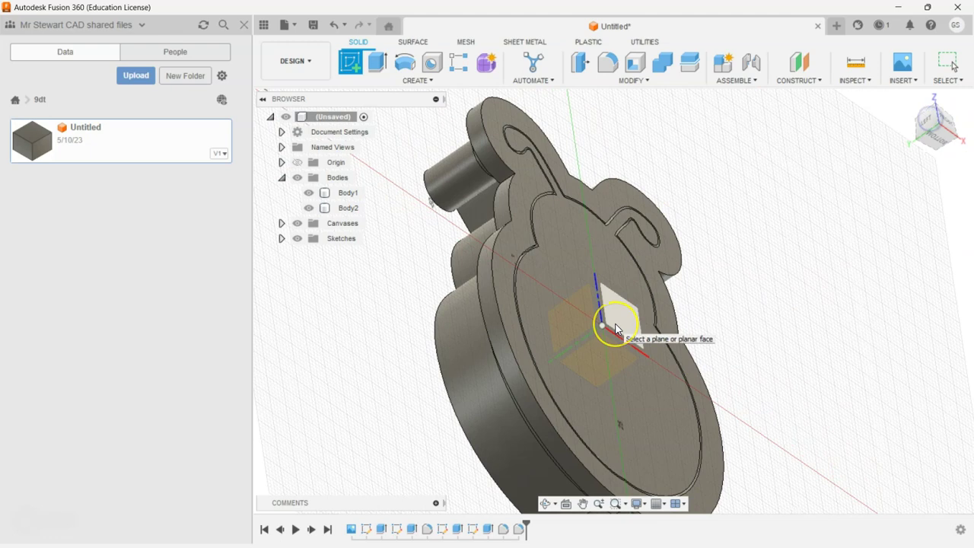
left_click(617, 328)
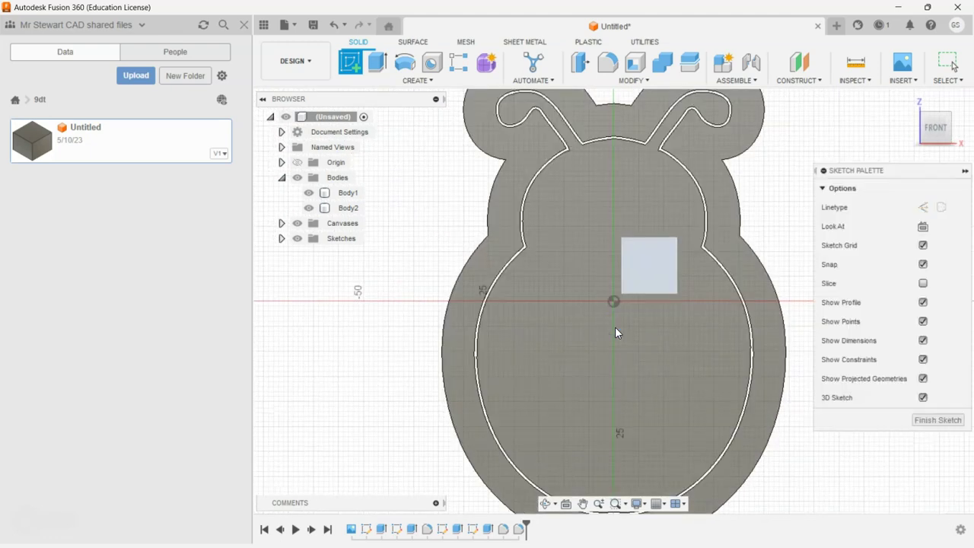
left_click(404, 61)
left_click(614, 302)
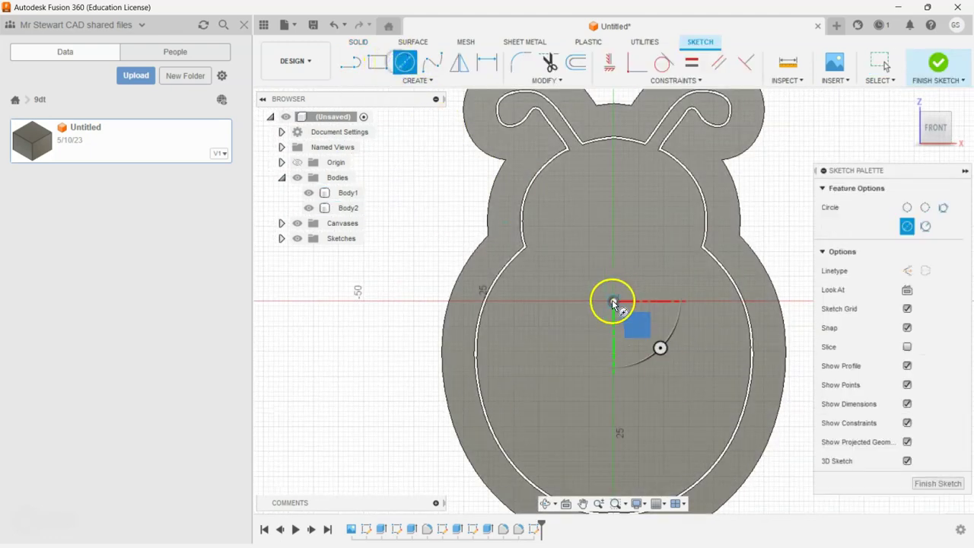
left_click(648, 346)
left_click(648, 336)
left_click(930, 107)
left_click(937, 61)
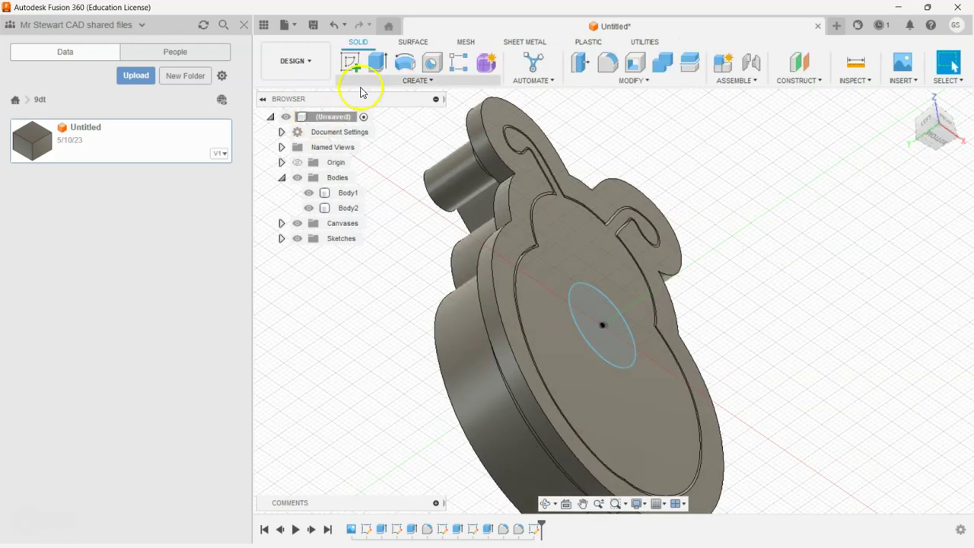
Extrude the circle outward from the back of the inner stamp body to form a cylindrical knob
left_click(377, 61)
left_click(610, 315)
left_click_drag(601, 326, 653, 298)
left_click(887, 350)
Fillet the knob's outer end edge with a 5 mm radius
left_click(598, 67)
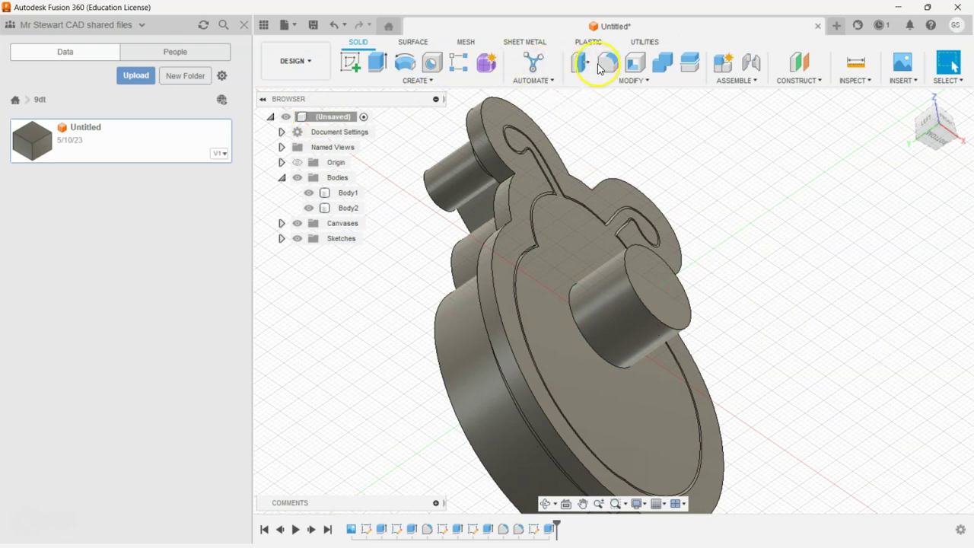
left_click(639, 303)
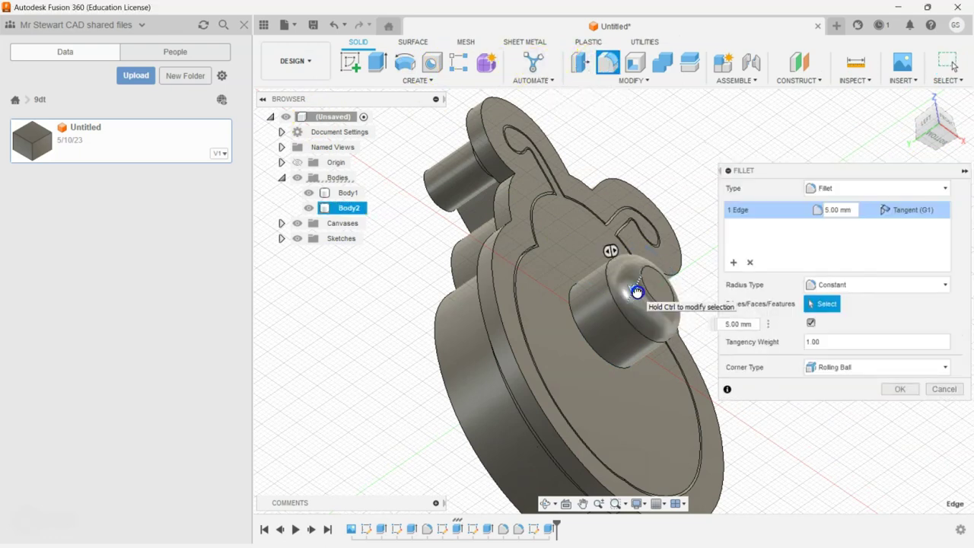
left_click(898, 389)
Fillet the outer edges of the cutter's flange around the ladybug outline with a 1 mm radius
middle_click_drag(613, 300, 724, 87, "shift")
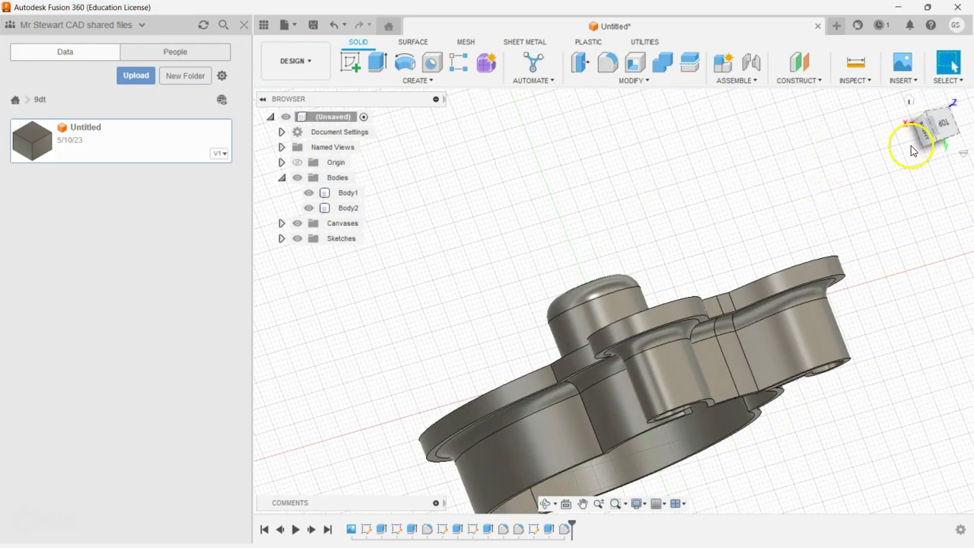
left_click_drag(929, 138, 940, 143)
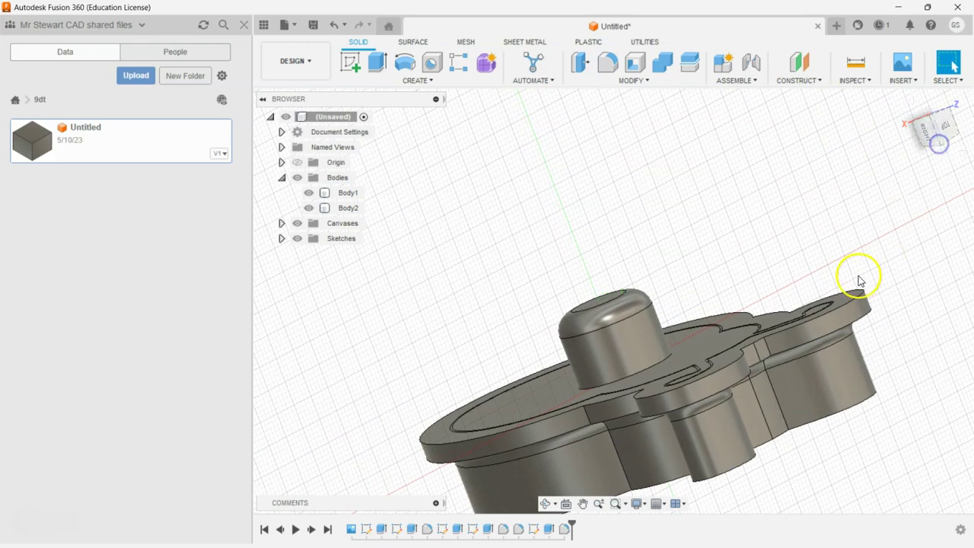
scroll(786, 286, "down", 2)
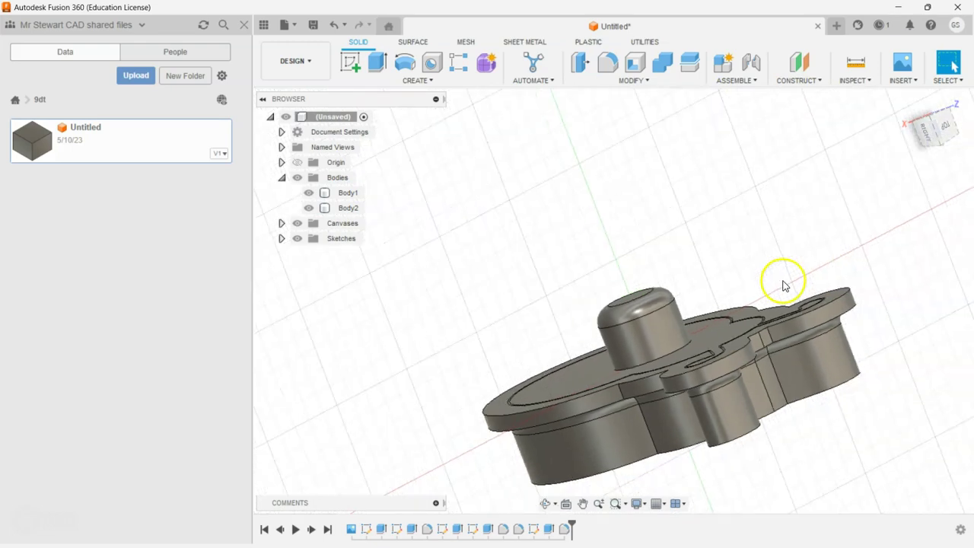
left_click(936, 128)
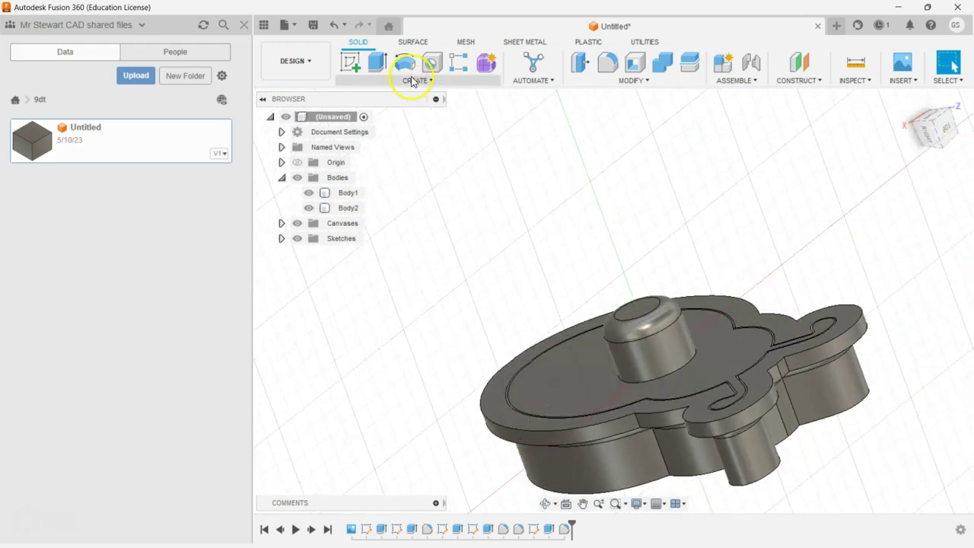
left_click(608, 63)
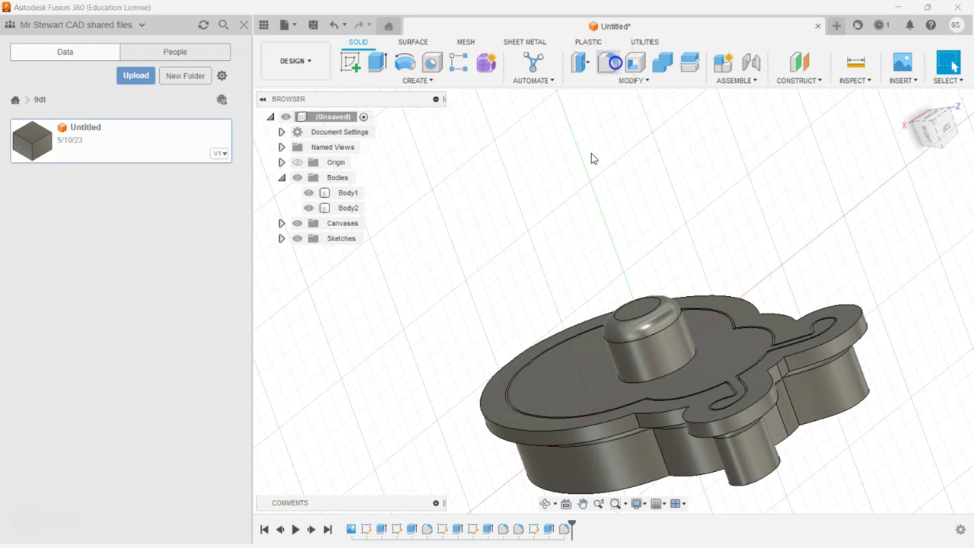
left_click(493, 423)
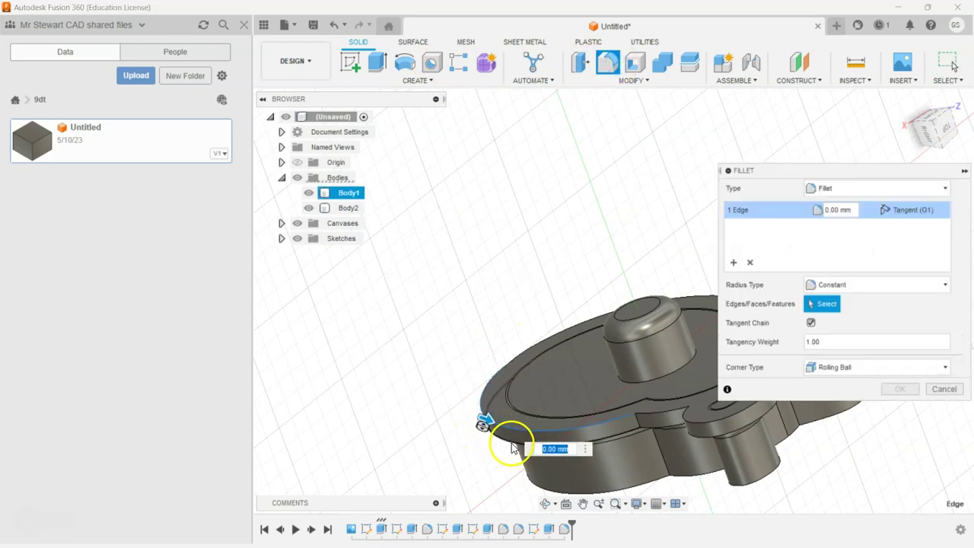
left_click(512, 441)
middle_click_drag(629, 445, 431, 449)
left_click(454, 419)
left_click(489, 424)
left_click(580, 364)
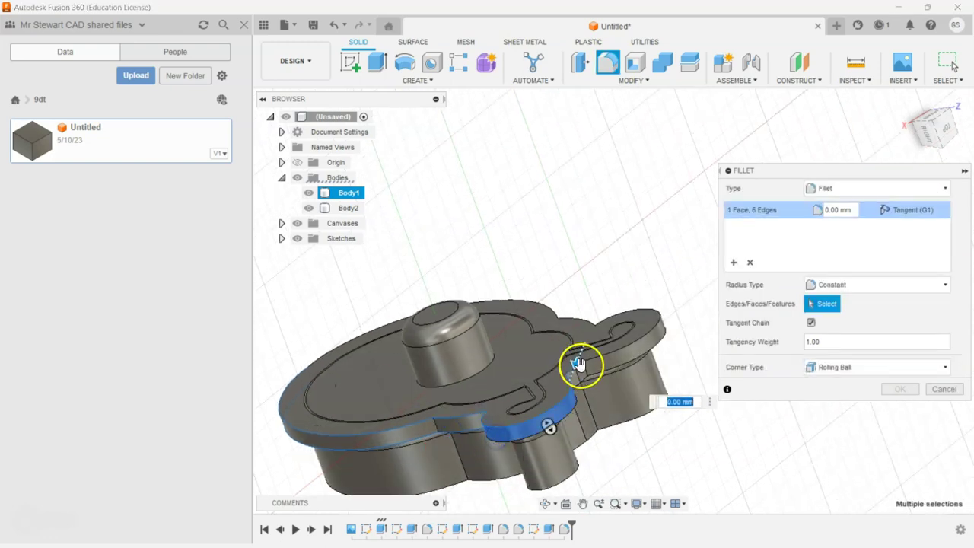
left_click(587, 322)
scroll(580, 363, "up", 5)
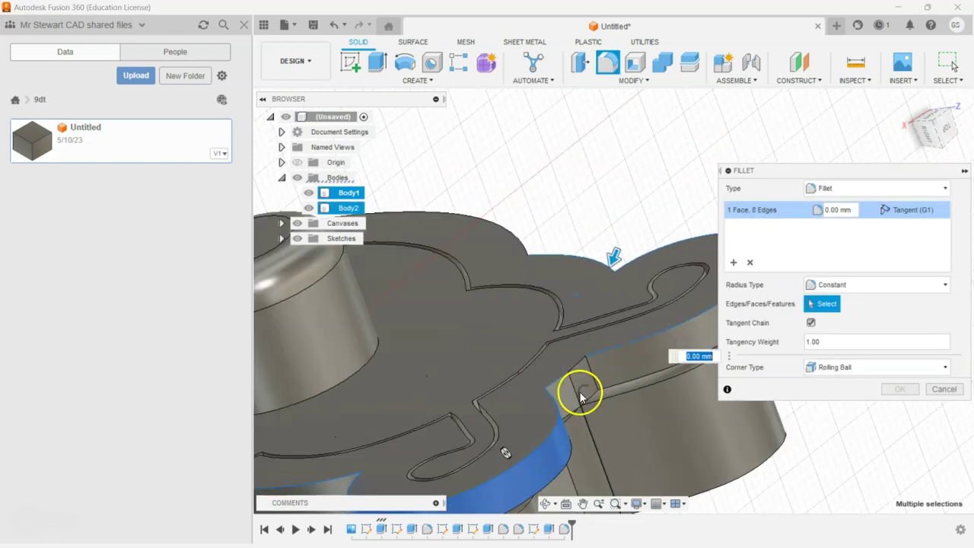
middle_click_drag(588, 373, 677, 226, "shift")
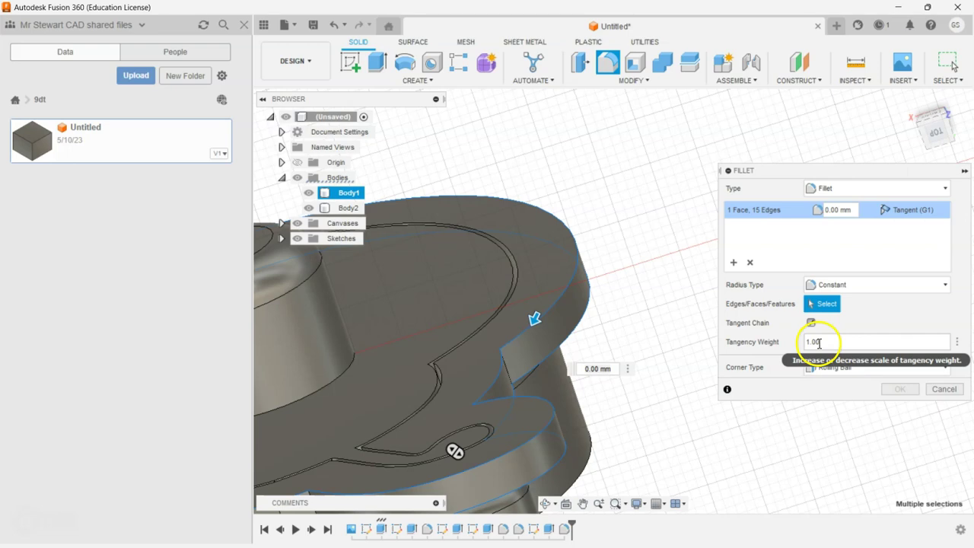
left_click_drag(819, 344, 789, 348)
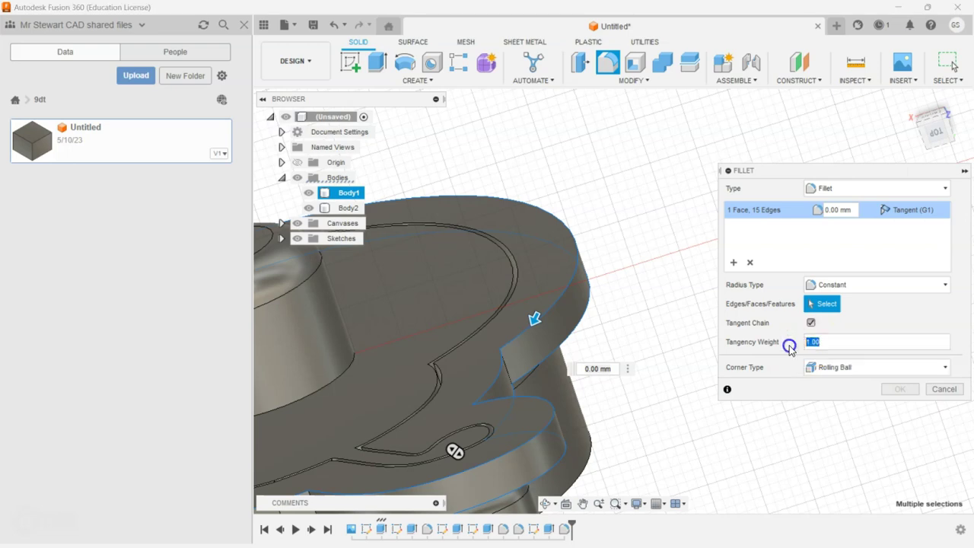
left_click(818, 212)
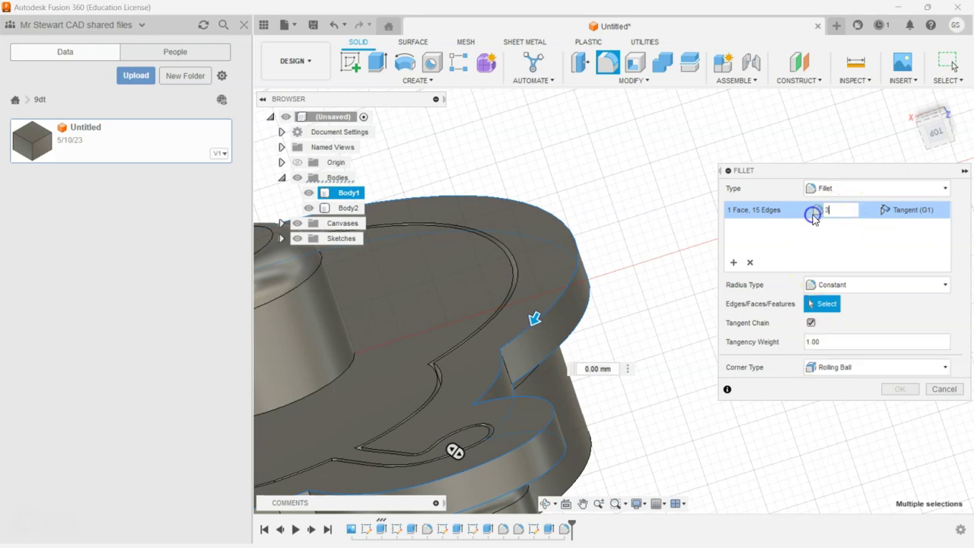
type("2")
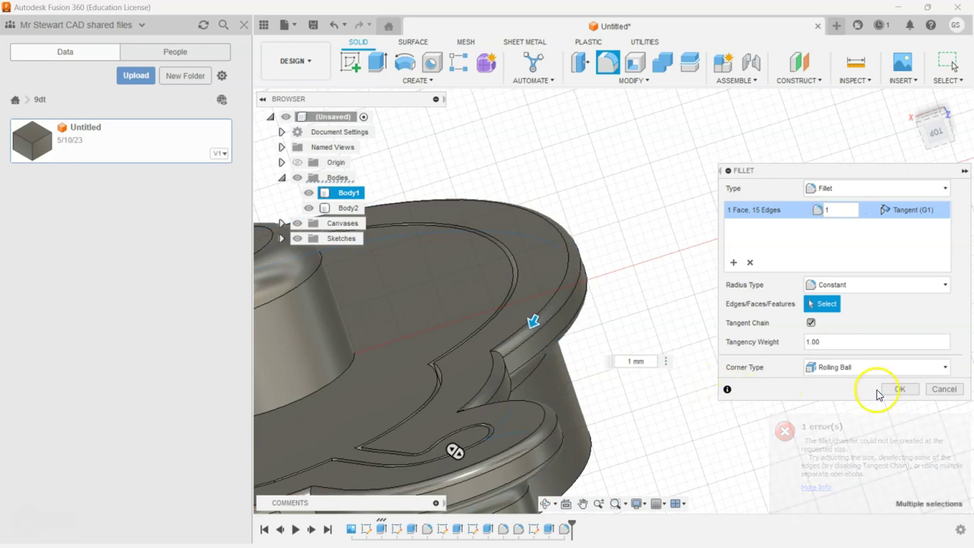
left_click(893, 389)
Fillet the knob's base edge, where it meets the stamp body, with a 4 mm radius
middle_click_drag(572, 373, 580, 185, "shift")
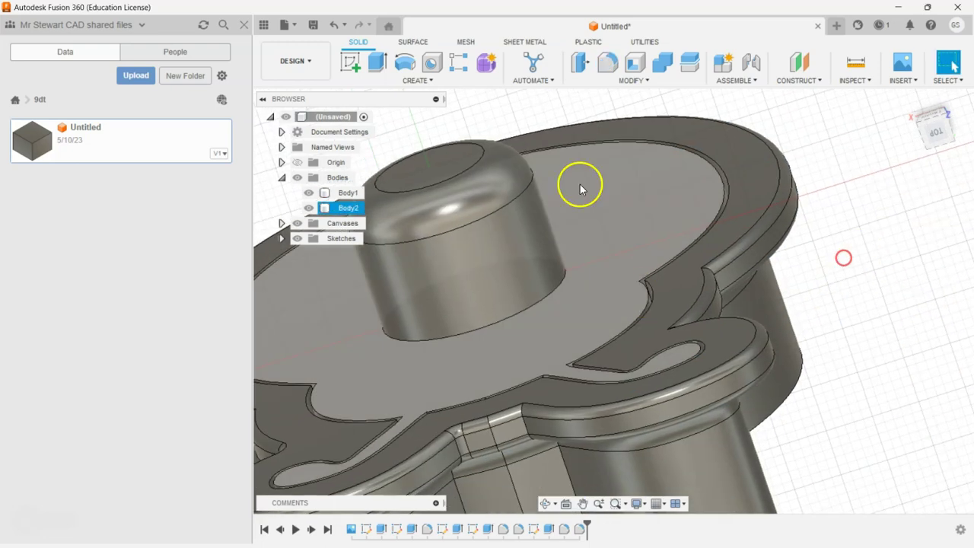
left_click(613, 64)
left_click(545, 300)
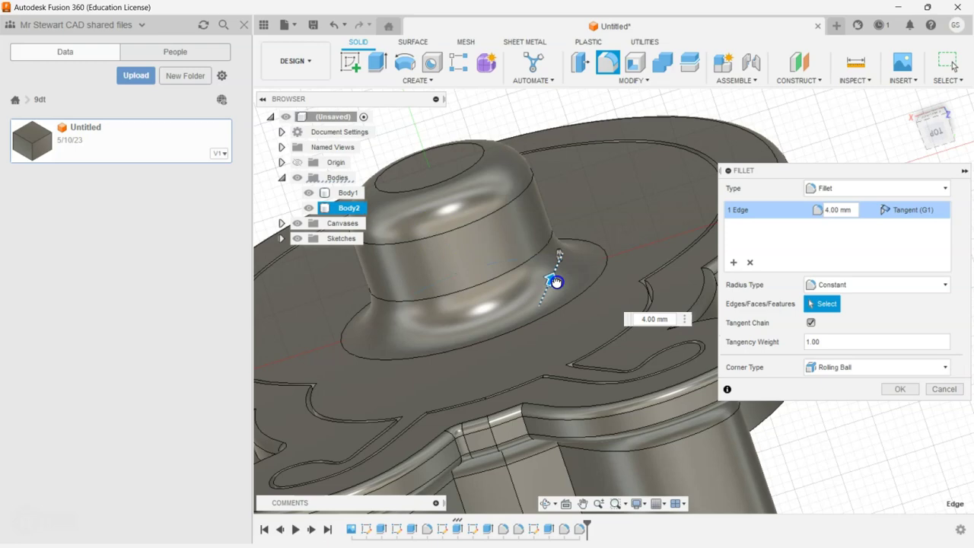
left_click(894, 390)
Open the Appearance library and try to download the Paint - Enamel Glossy (Red) appearance
scroll(842, 280, "down", 4)
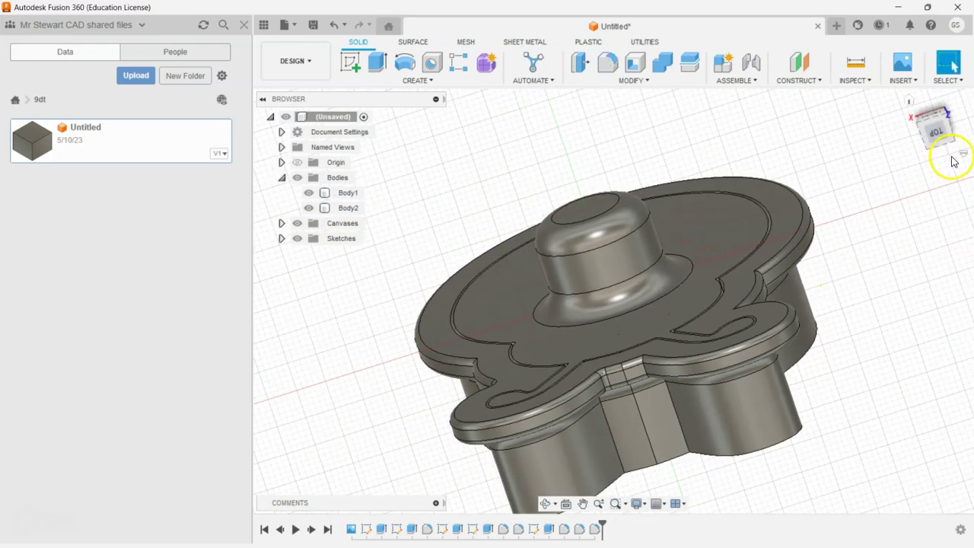
mouse_move(942, 141)
middle_mouse_down("shift")
mouse_move(874, 130)
mouse_move(743, 167)
mouse_move(737, 180)
mouse_move(787, 181)
middle_mouse_up("shift")
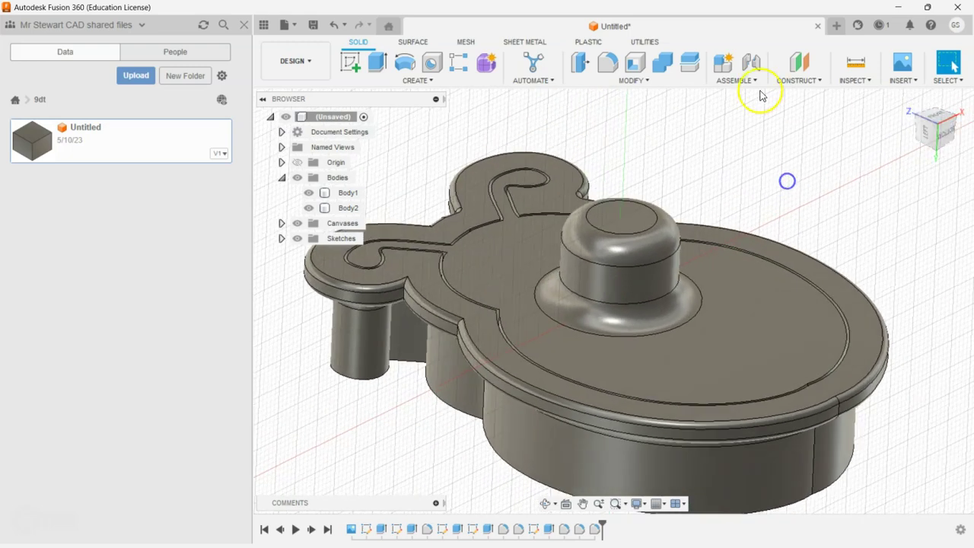
left_click(617, 80)
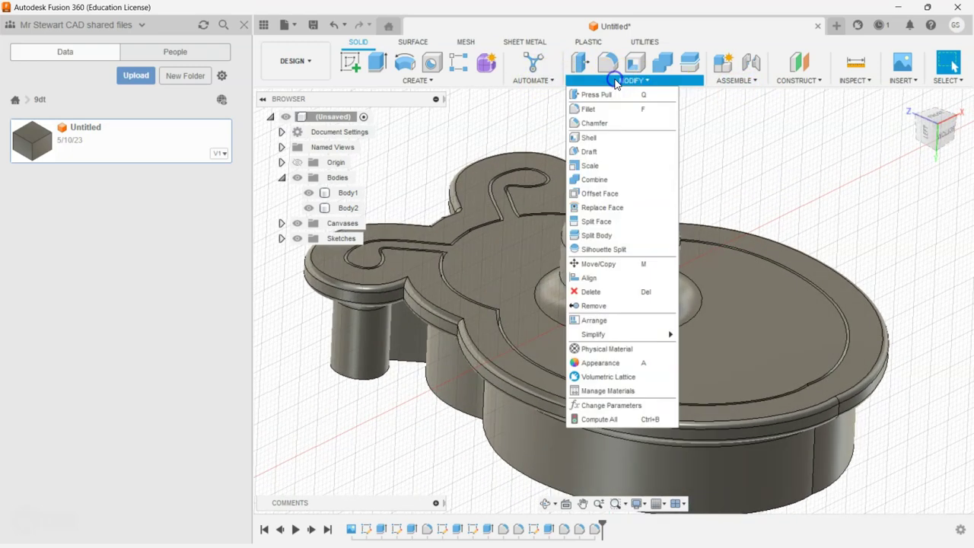
left_click(607, 363)
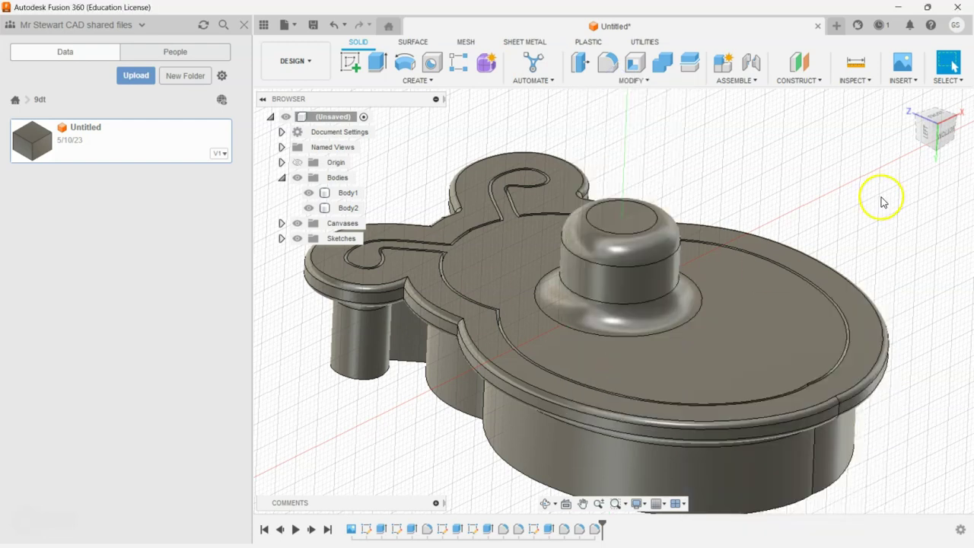
scroll(795, 409, "down", 5)
left_click(812, 395)
scroll(811, 400, "down", 5)
scroll(809, 373, "up", 10)
left_click(628, 81)
scroll(807, 411, "down", 3)
left_click(808, 409)
left_click(797, 425)
scroll(796, 415, "down", 5)
left_click(933, 386)
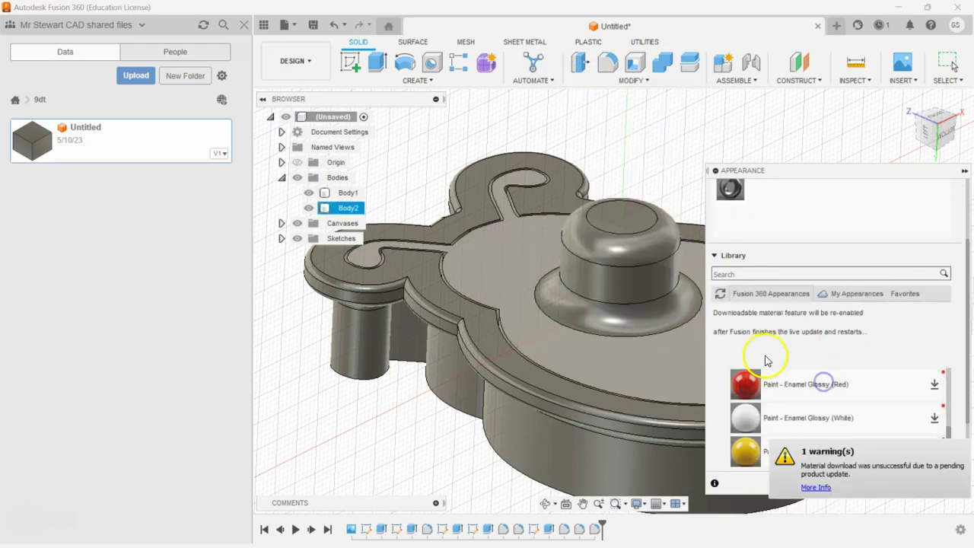
scroll(791, 404, "down", 10)
Apply a black appearance to the inner stamp body and Polymide (Kapton) to the cutter body, and collapse the appearance settings
left_click_drag(788, 416, 663, 369)
scroll(825, 420, "down", 5)
left_click_drag(791, 380, 636, 444)
left_click_drag(784, 348, 614, 409)
left_click_drag(932, 135, 760, 138)
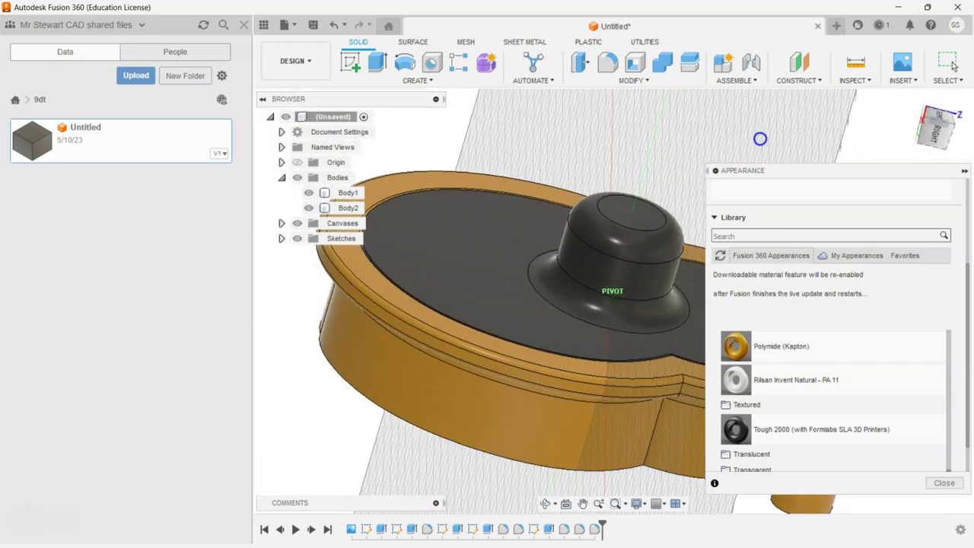
left_click(964, 171)
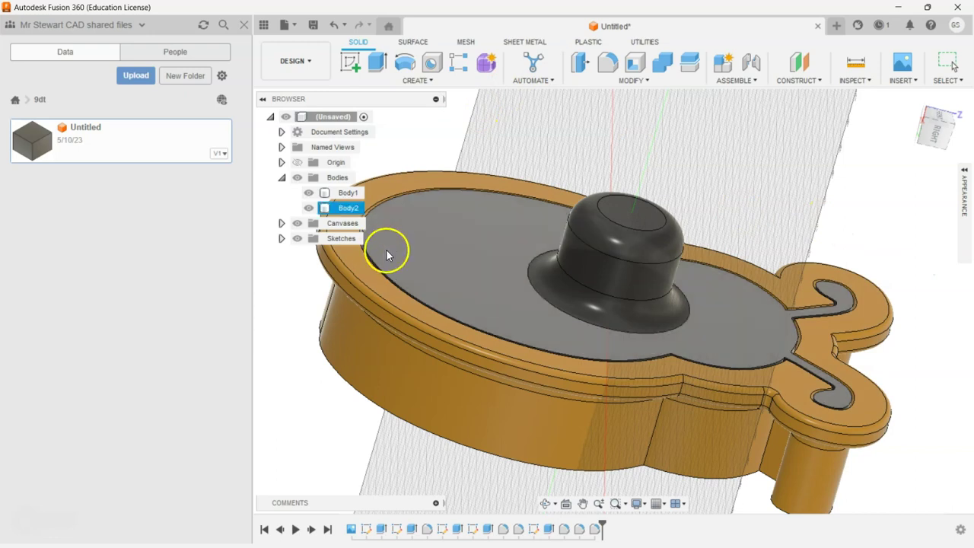
left_click(569, 402)
left_click(432, 505)
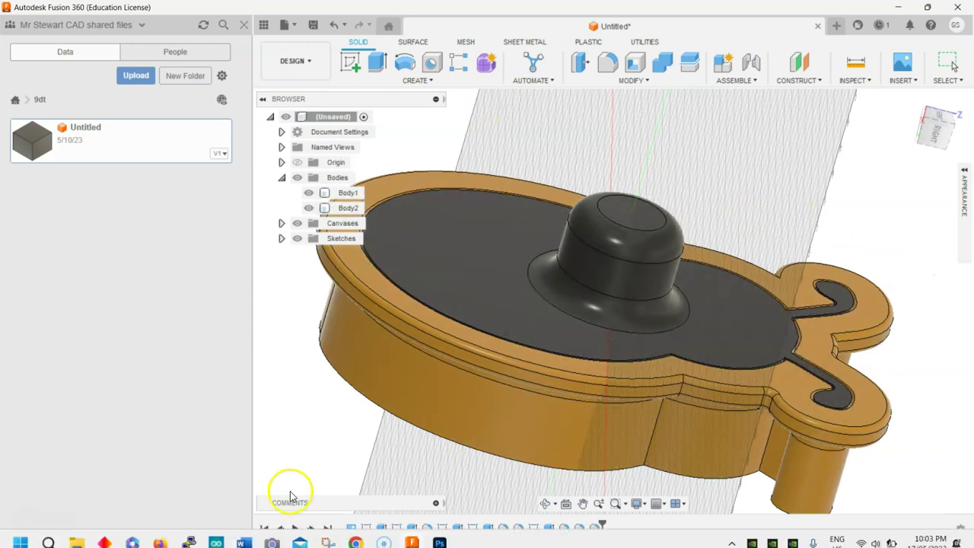
left_click(294, 26)
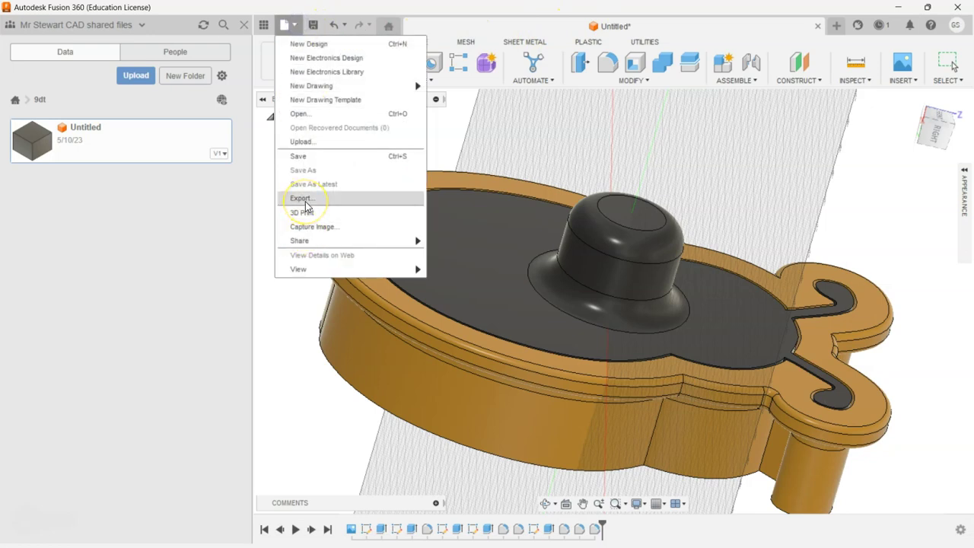
left_click(303, 199)
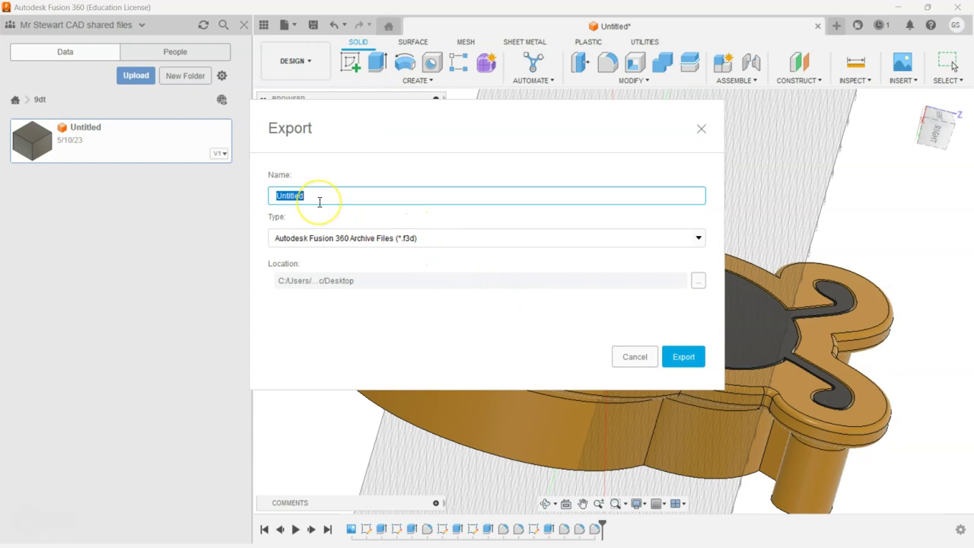
left_click(636, 359)
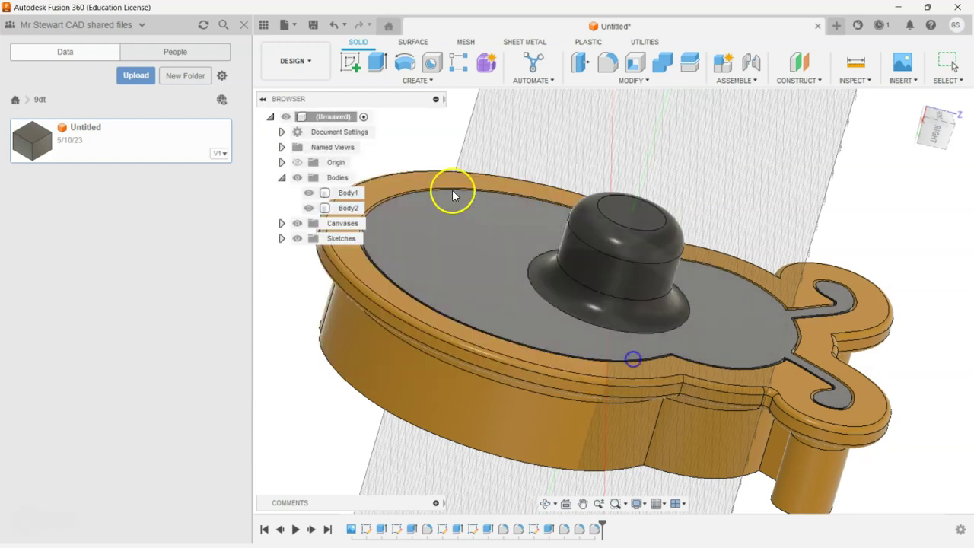
Save the design as "cookie cutter" in the 9dt folder and collapse the Bodies list
left_click(312, 27)
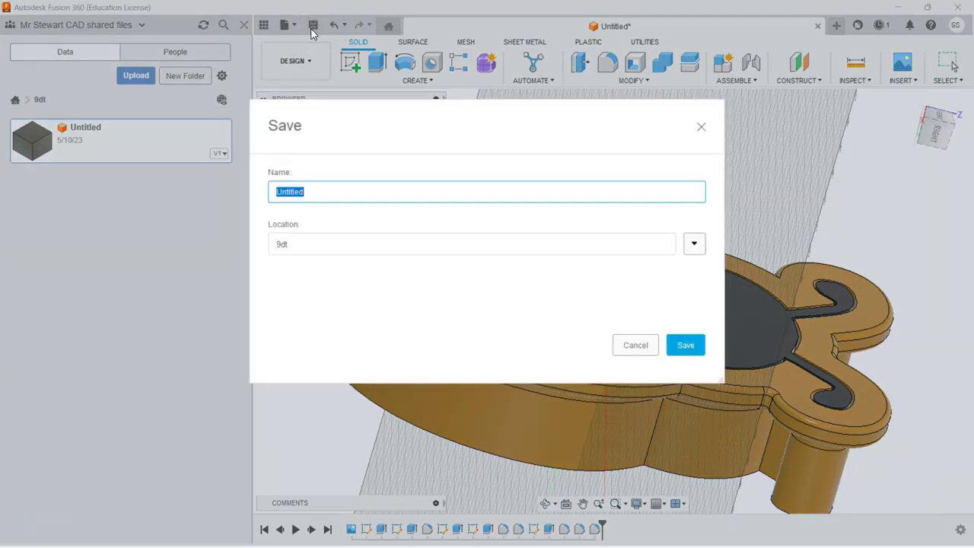
type("cookie cutter")
left_click(686, 345)
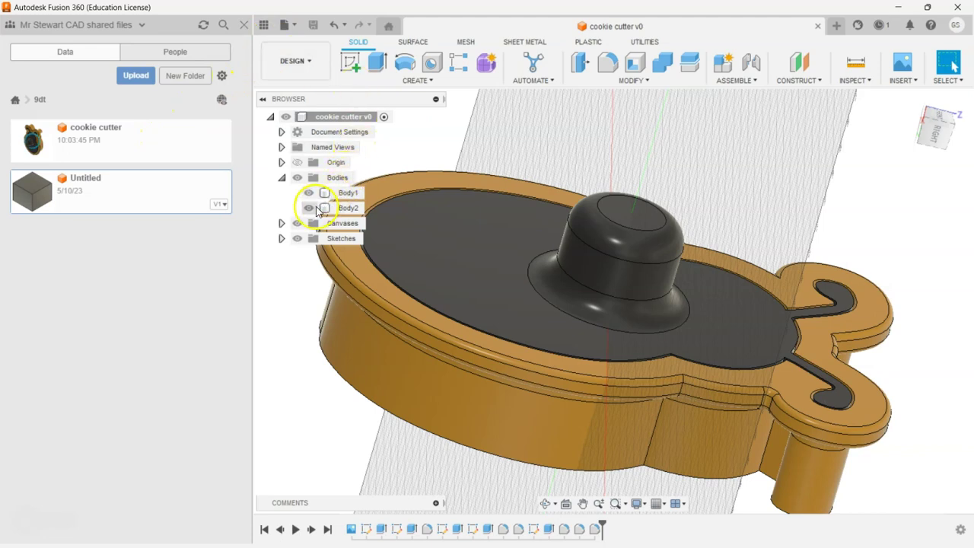
left_click(281, 179)
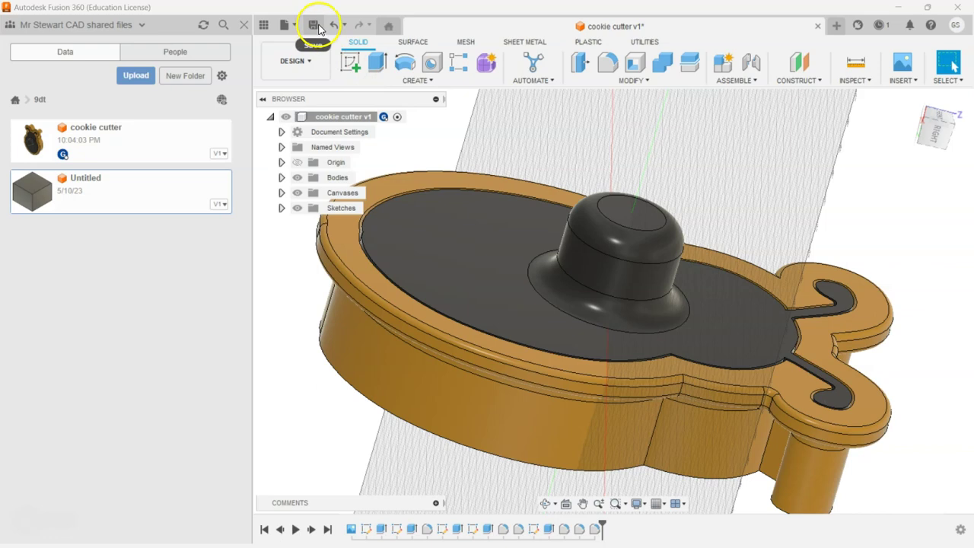
Export the saved cookie cutter design as an STL file
left_click(285, 25)
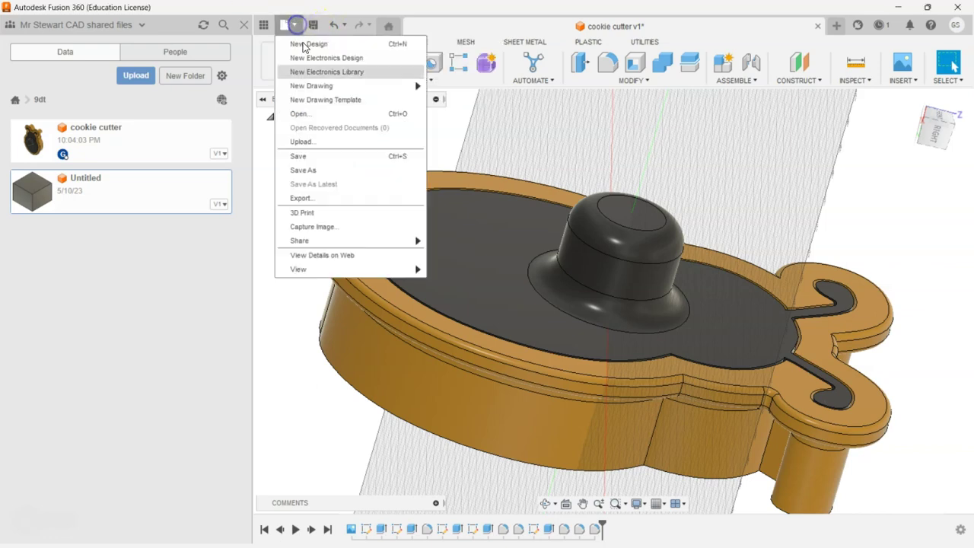
left_click(315, 198)
left_click(338, 234)
scroll(331, 305, "down", 2)
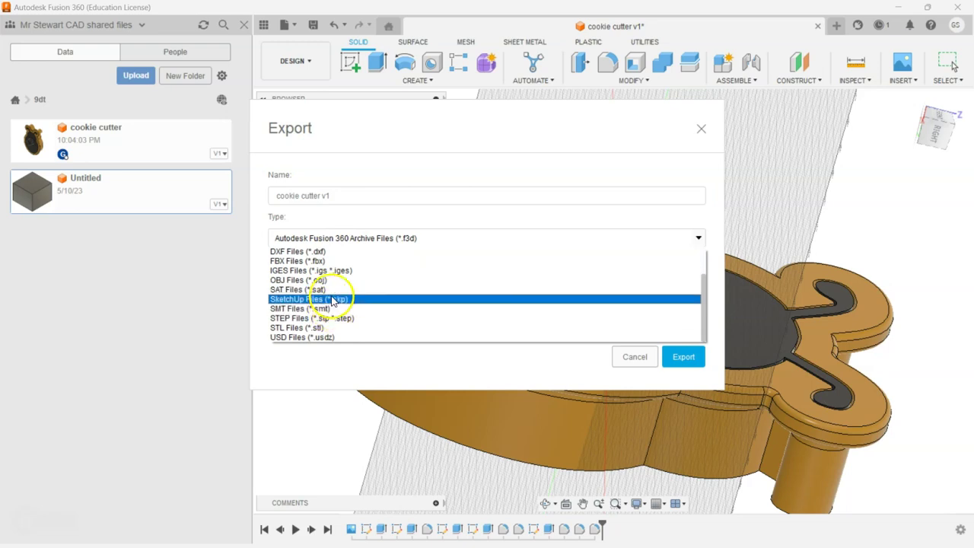
left_click(330, 328)
left_click(666, 353)
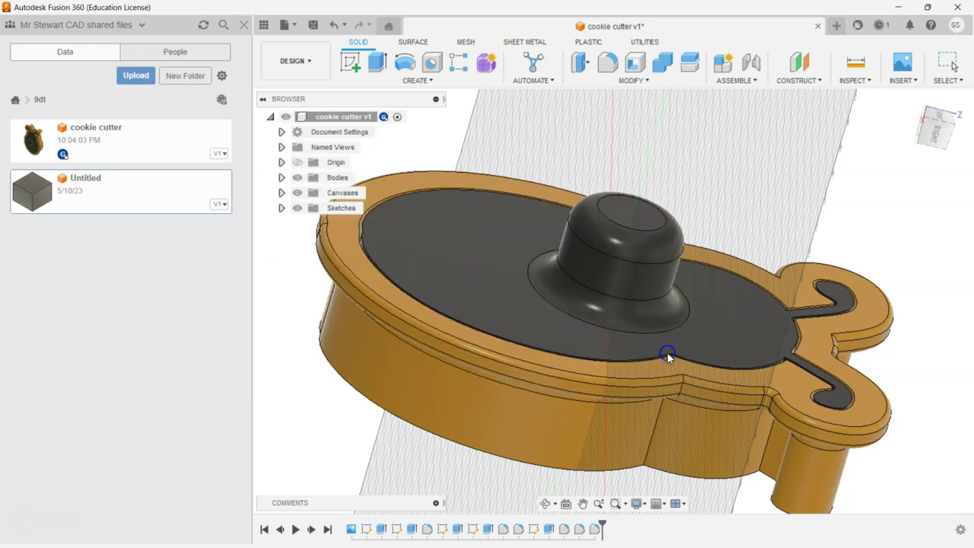